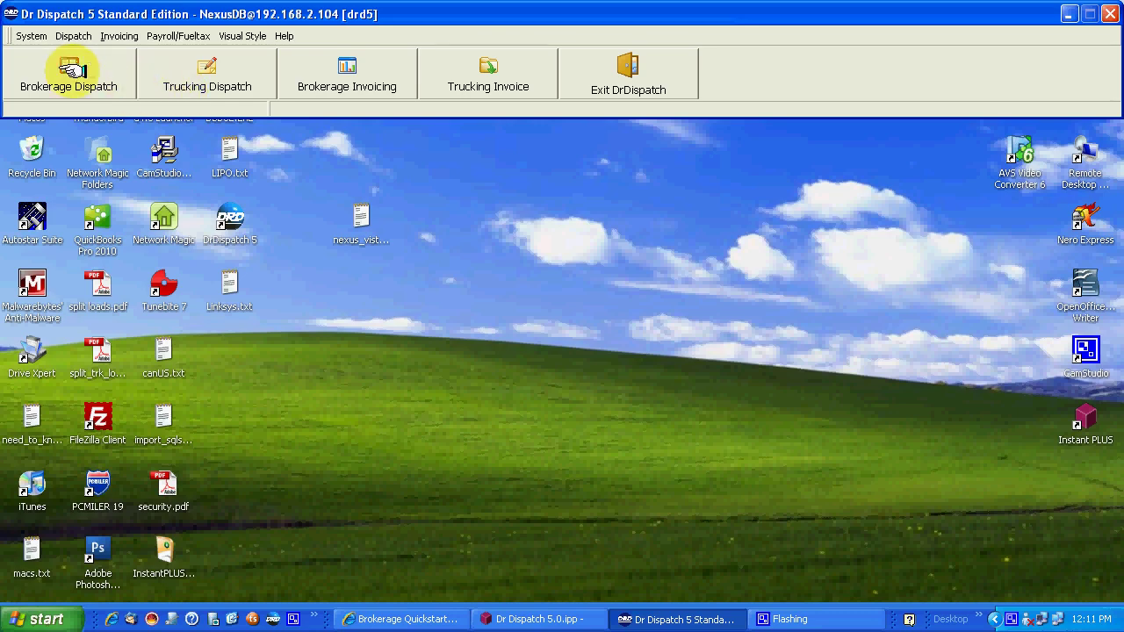
# Open the brokerage dispatch screen and change the displayed load's customer to MCDOWELLS
pyautogui.click(72, 70)
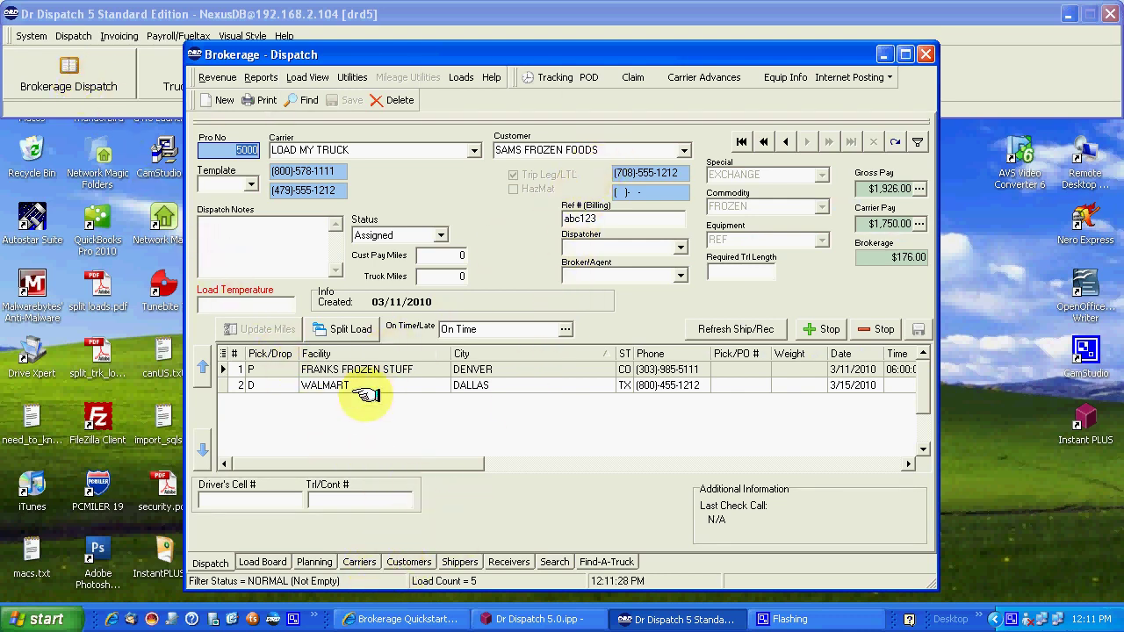
pyautogui.click(683, 150)
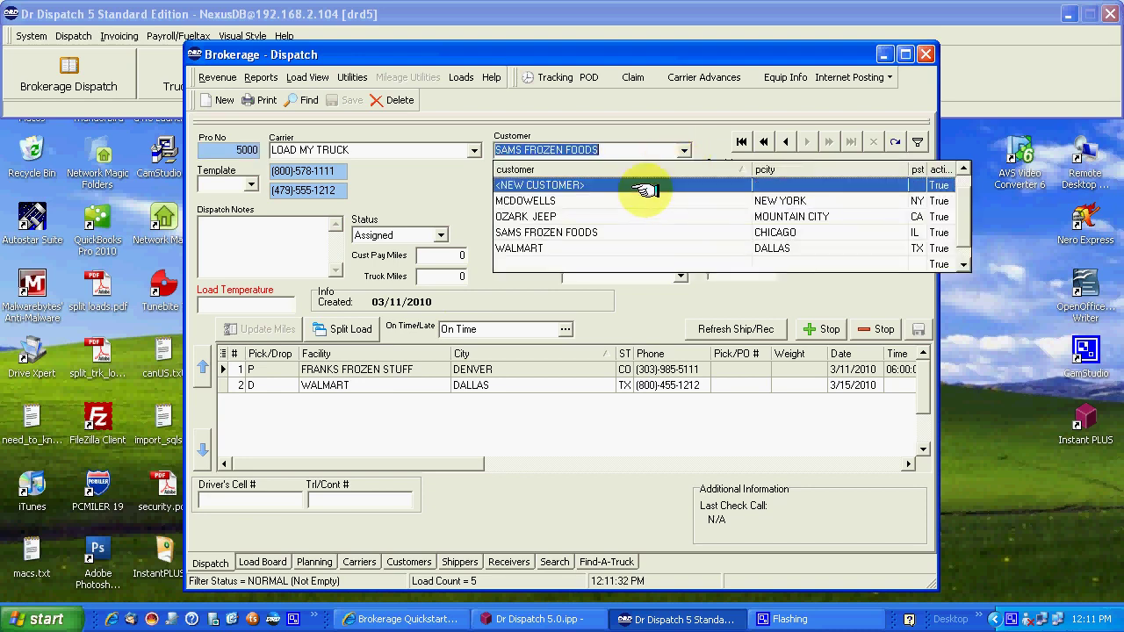
pyautogui.click(518, 200)
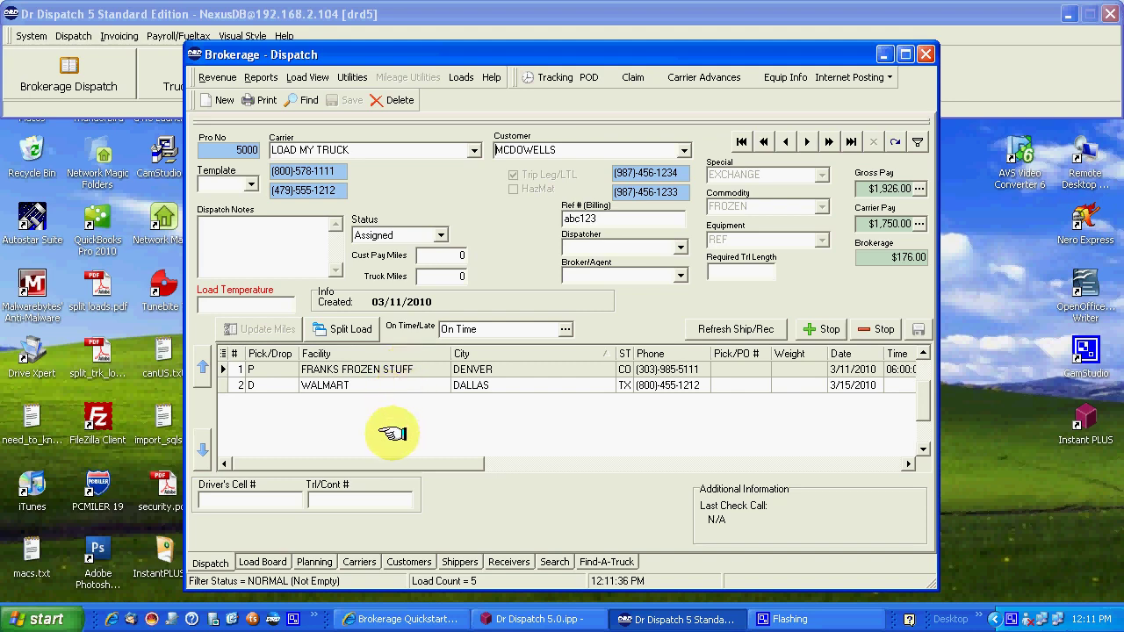
# Look up brokerage carriers whose names start with W, and clear the search
pyautogui.click(360, 562)
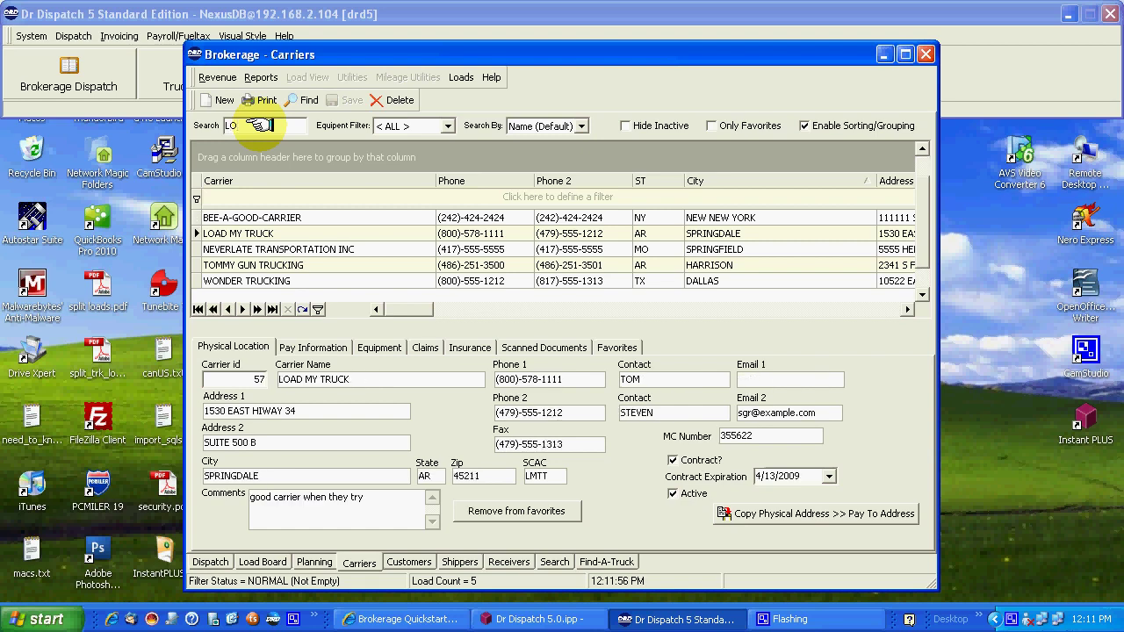
pyautogui.press('BackSpace')
pyautogui.press('BackSpace')
pyautogui.write('W')
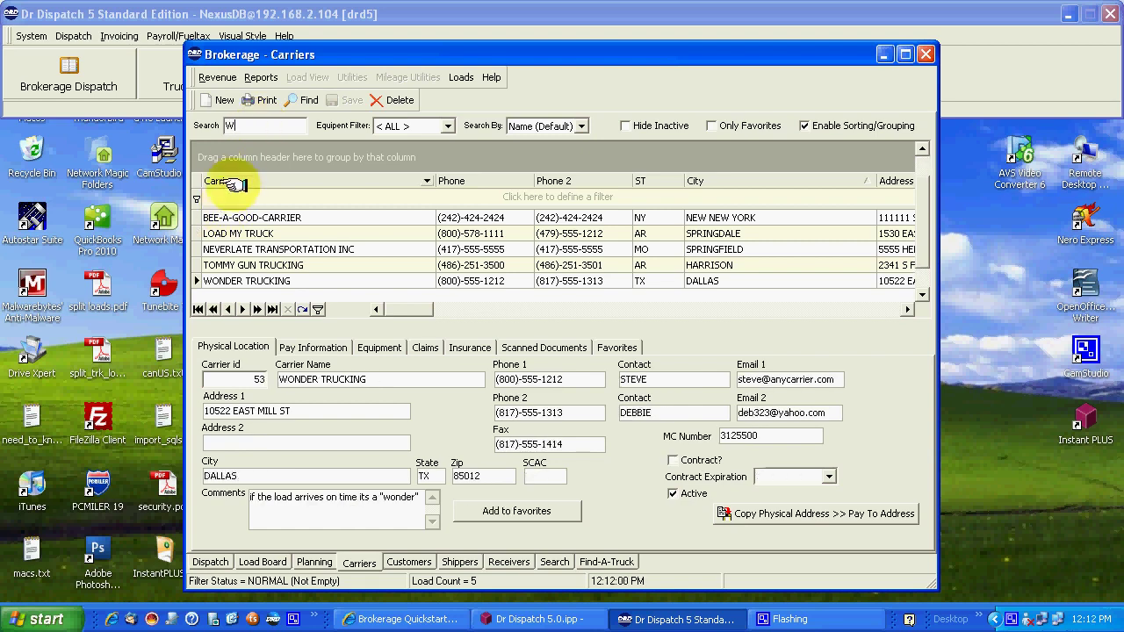
pyautogui.press('BackSpace')
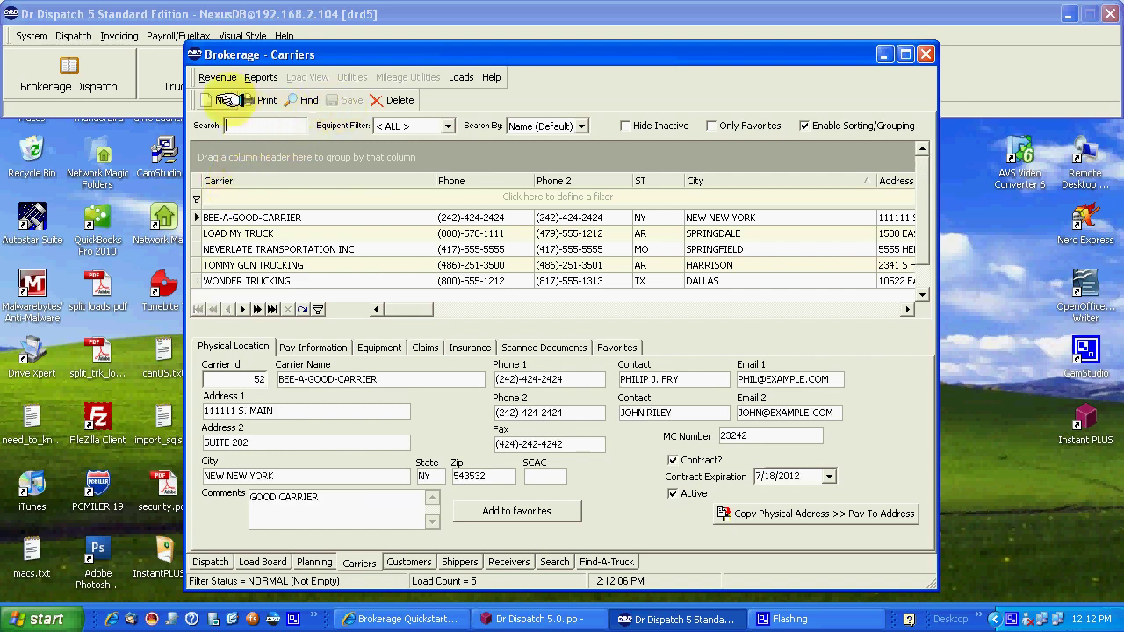
# Start a new carrier record named ACME TRUCKING and enter its Federal ID number
pyautogui.click(219, 100)
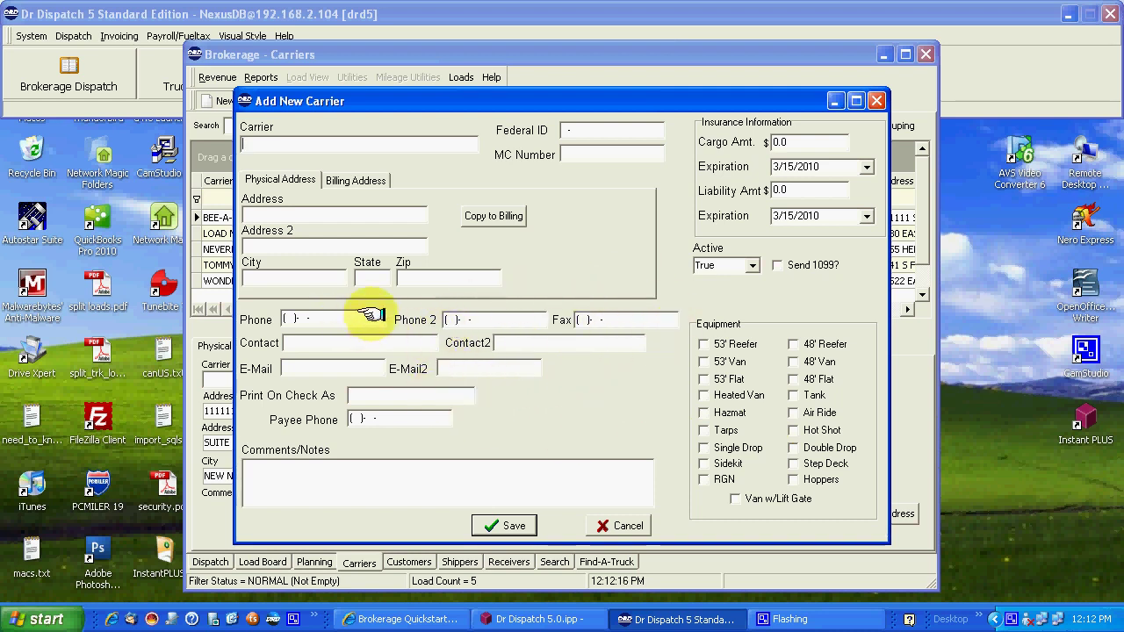
pyautogui.write('ACME TRUCKING')
pyautogui.press('Tab')
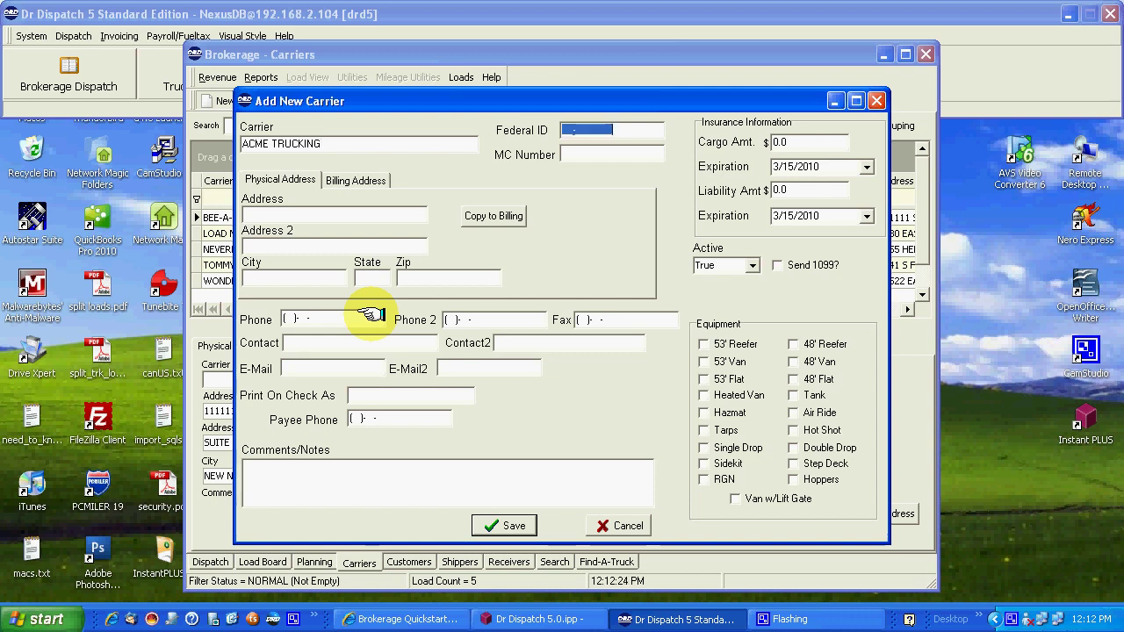
pyautogui.write('42-1111111')
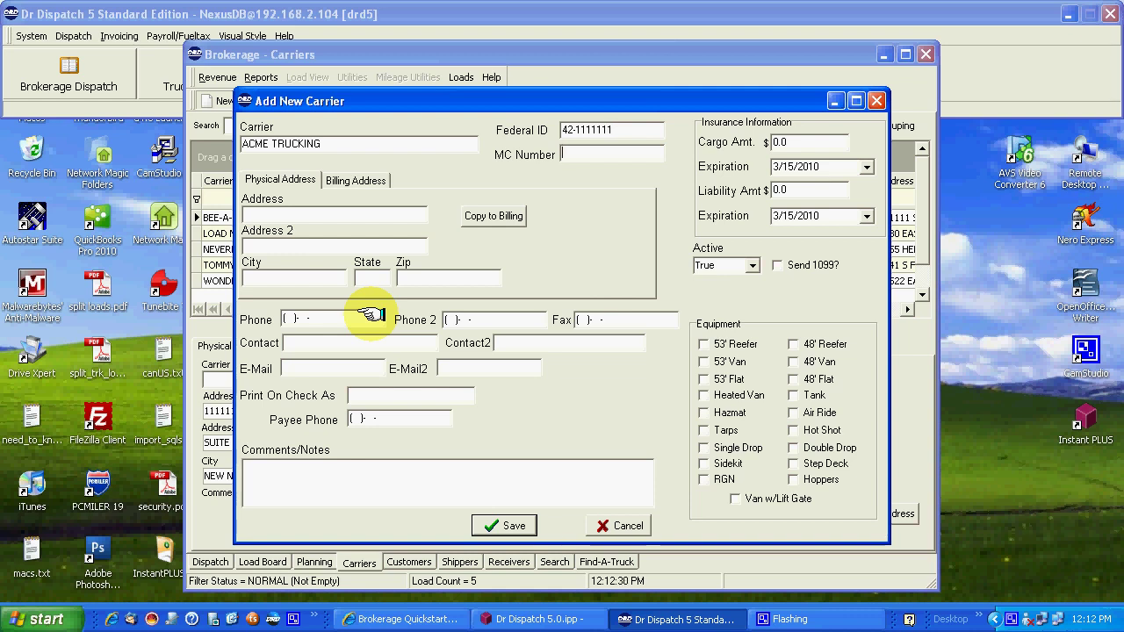
# Enter the new carrier's physical street address, city, state and zip code
pyautogui.press('Tab')
pyautogui.write('106 SMI')
pyautogui.write('TH')
pyautogui.write('NIXA')
pyautogui.write('MO')
pyautogui.write('65804')
pyautogui.press('Tab')
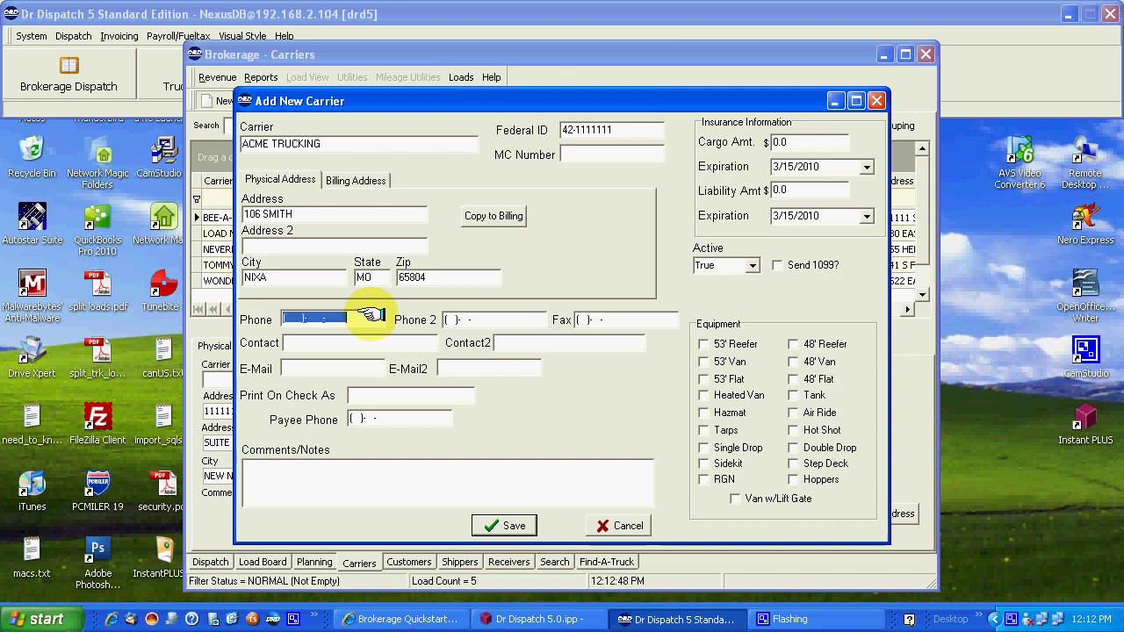
# Enter the new carrier's primary phone, second phone and fax numbers
pyautogui.write('417)-55')
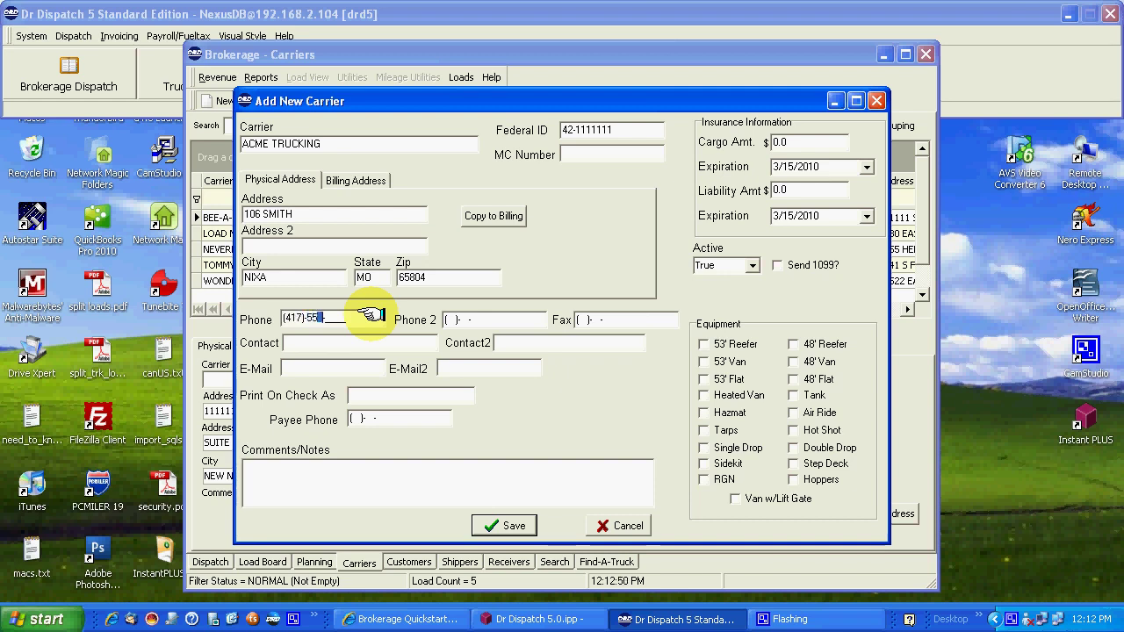
pyautogui.write('5-1212')
pyautogui.press('Tab')
pyautogui.write('555)-555-1212')
pyautogui.press('Tab')
pyautogui.write('417555')
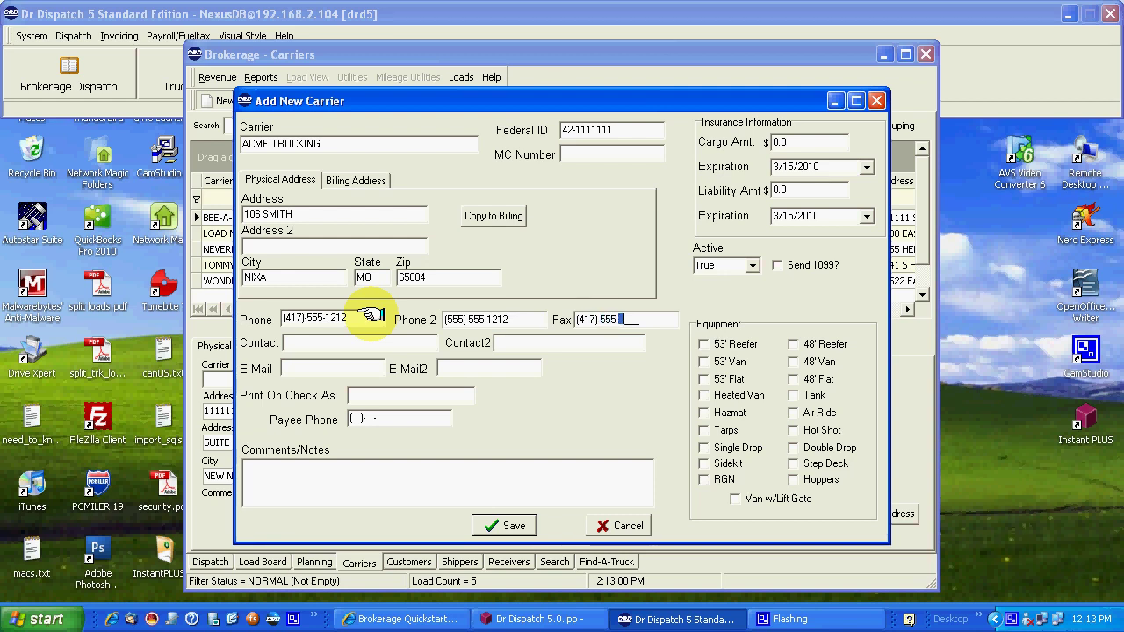
pyautogui.write('1212')
# Enter the carrier's two contact names and set the name printed on checks to 123 FACTORING
pyautogui.write('TIM')
pyautogui.press('Tab')
pyautogui.write('BOB')
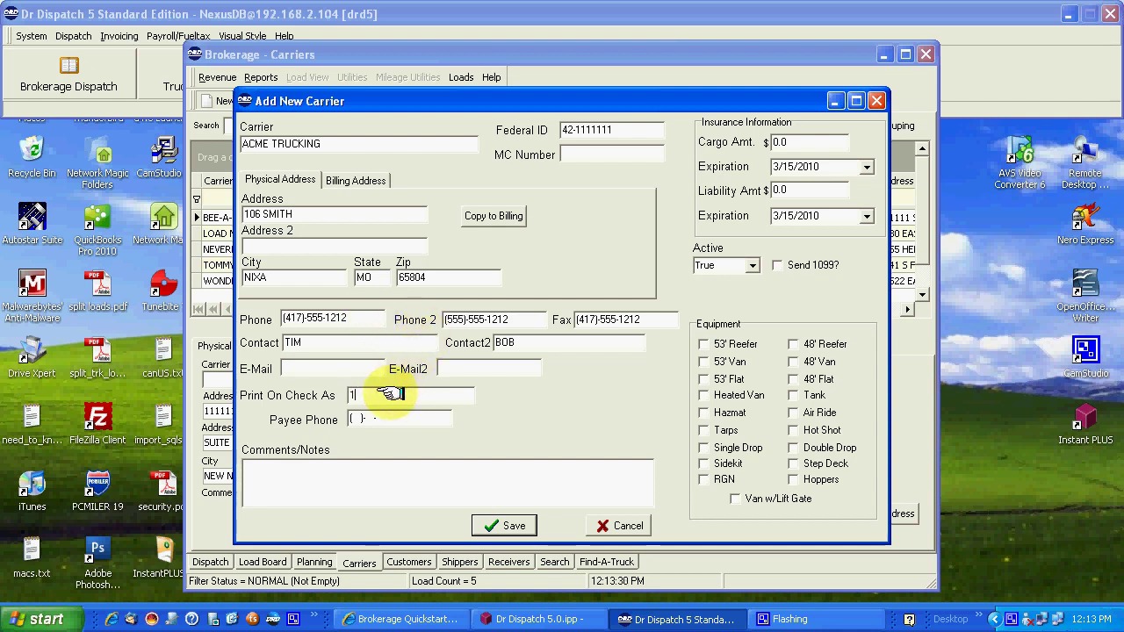
pyautogui.write('23 FACTORING')
pyautogui.press('Tab')
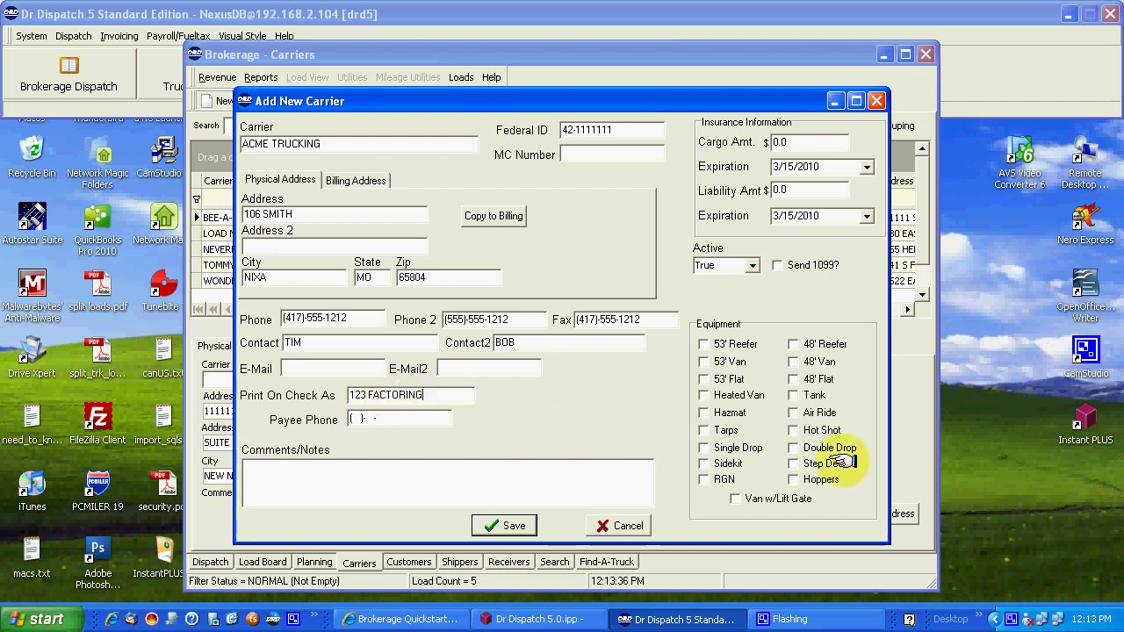
# Mark Air Ride, Hazmat and 53' Van as the carrier's available equipment
pyautogui.click(799, 146)
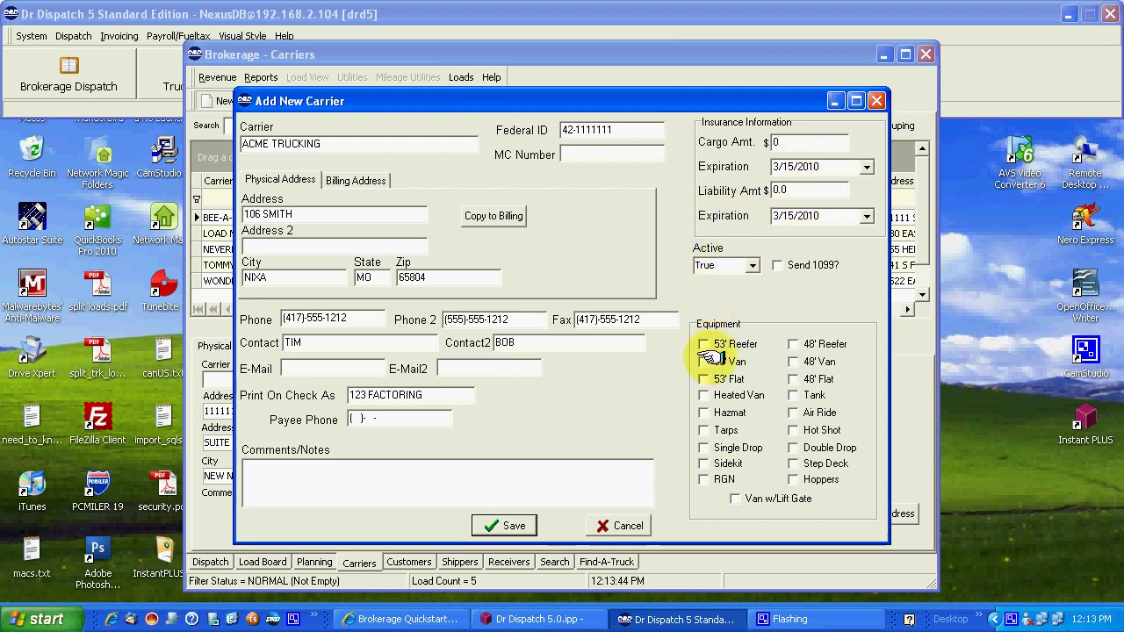
pyautogui.click(792, 413)
pyautogui.click(703, 413)
pyautogui.click(703, 363)
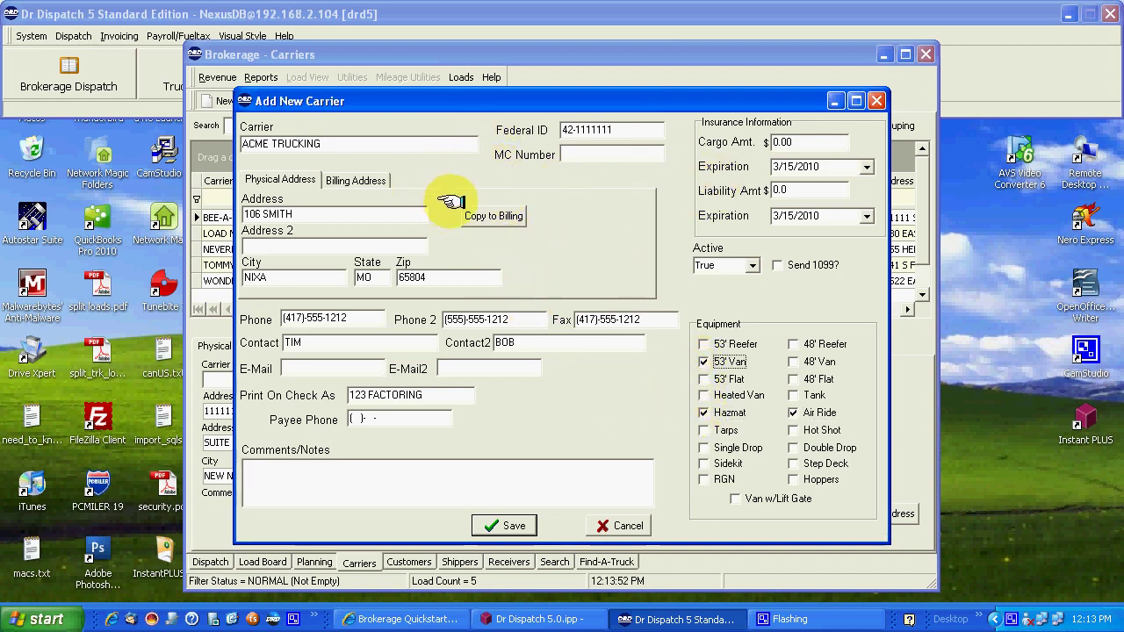
# Review the carrier name, the name printed on checks and the billing address of the new carrier
pyautogui.click(482, 215)
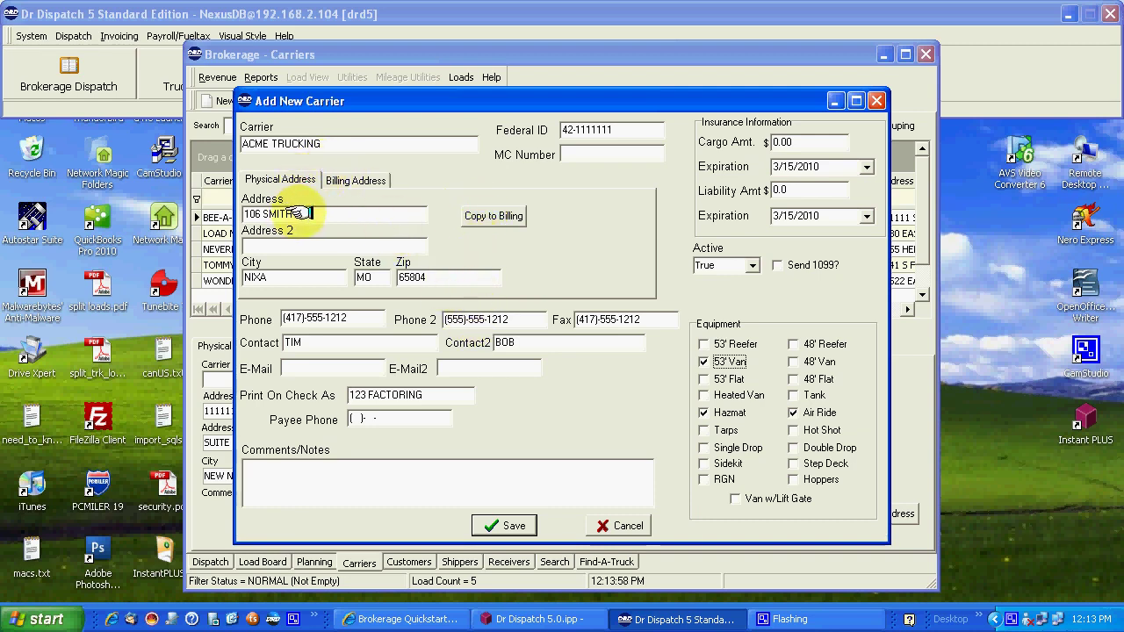
pyautogui.moveTo(323, 143); pyautogui.dragTo(211, 145)
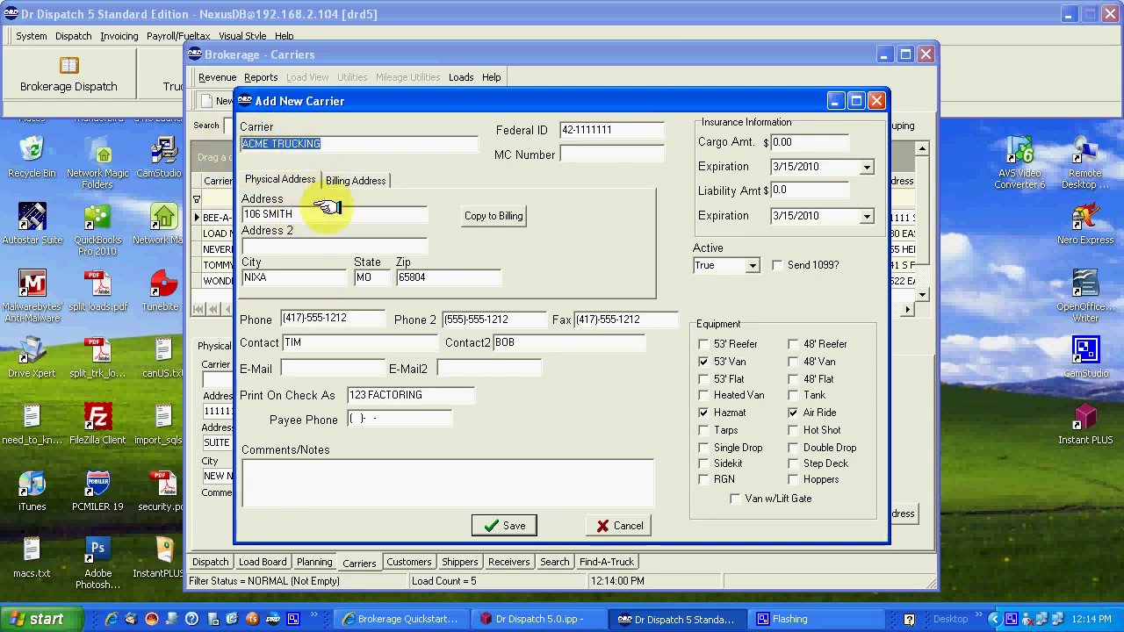
pyautogui.moveTo(431, 395); pyautogui.dragTo(290, 386)
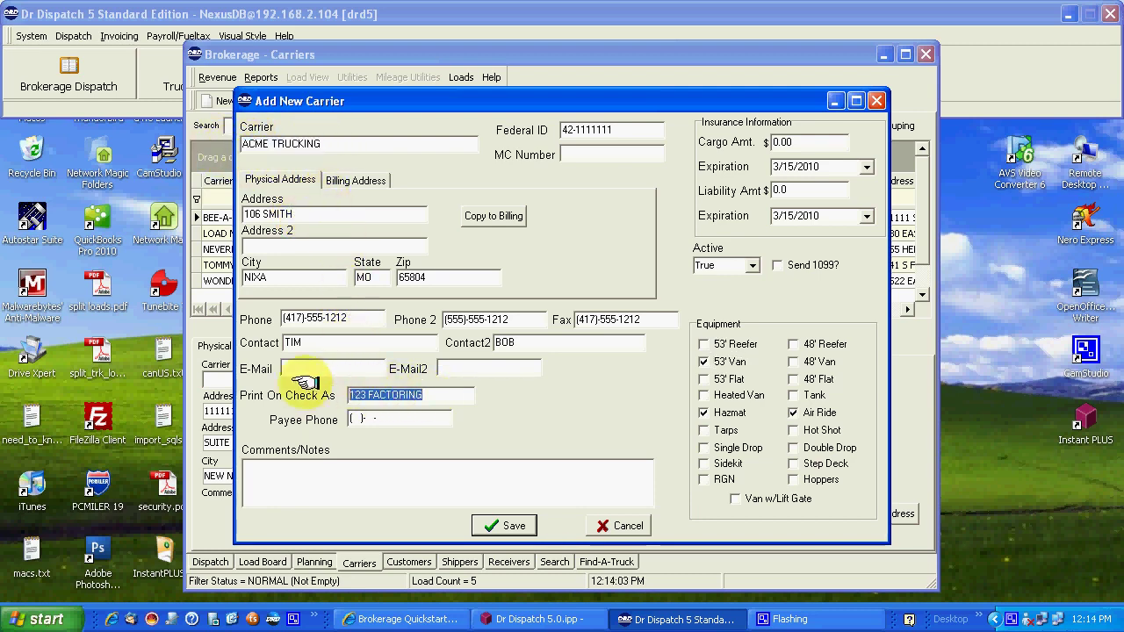
pyautogui.click(338, 179)
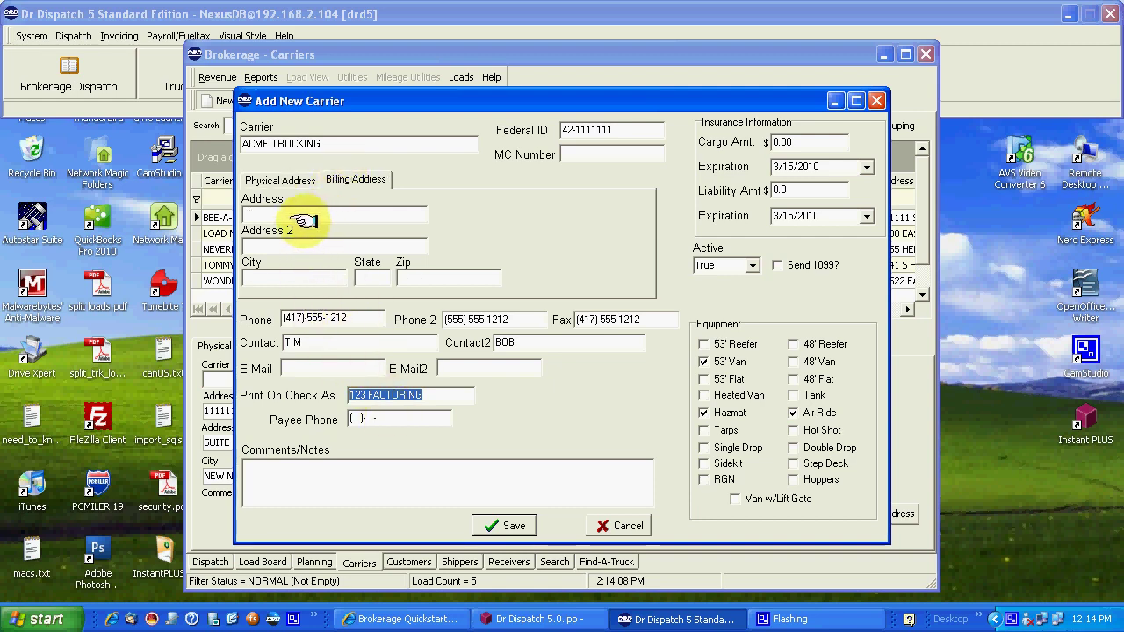
pyautogui.click(268, 180)
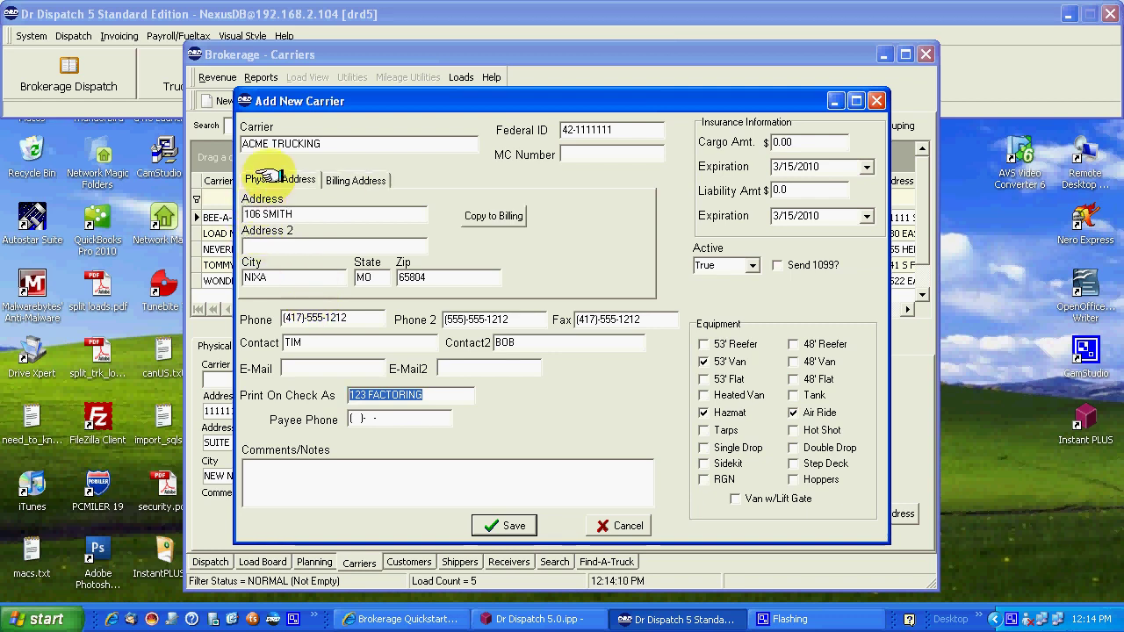
# Copy the carrier's physical address to its billing address, save the carrier and select ACME TRUCKING in the carrier list
pyautogui.click(492, 217)
pyautogui.click(518, 349)
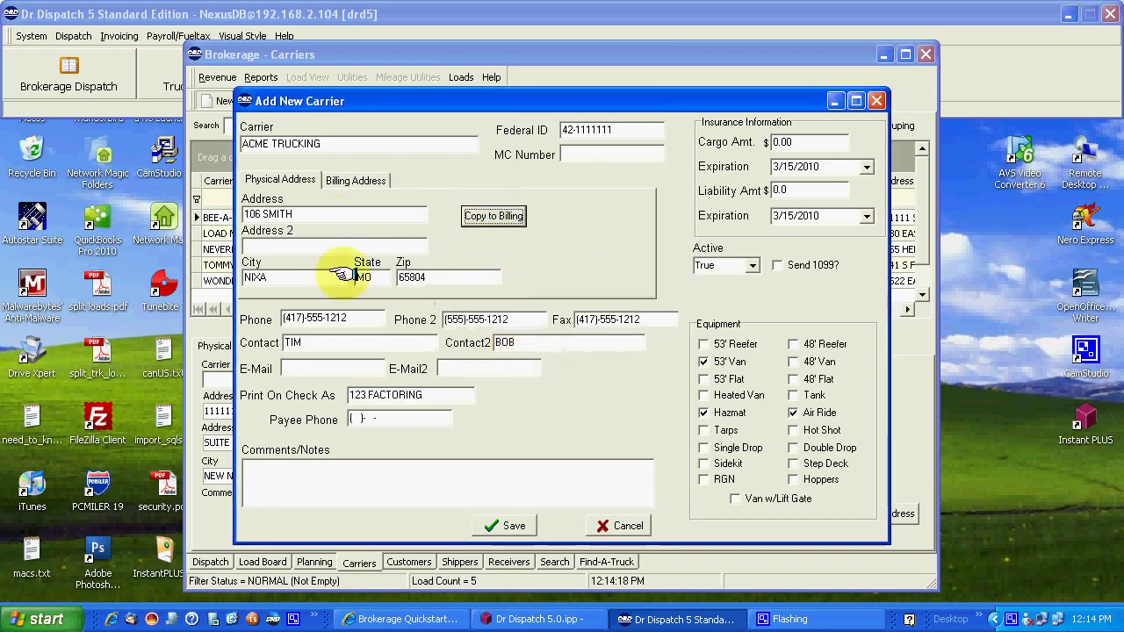
pyautogui.click(350, 180)
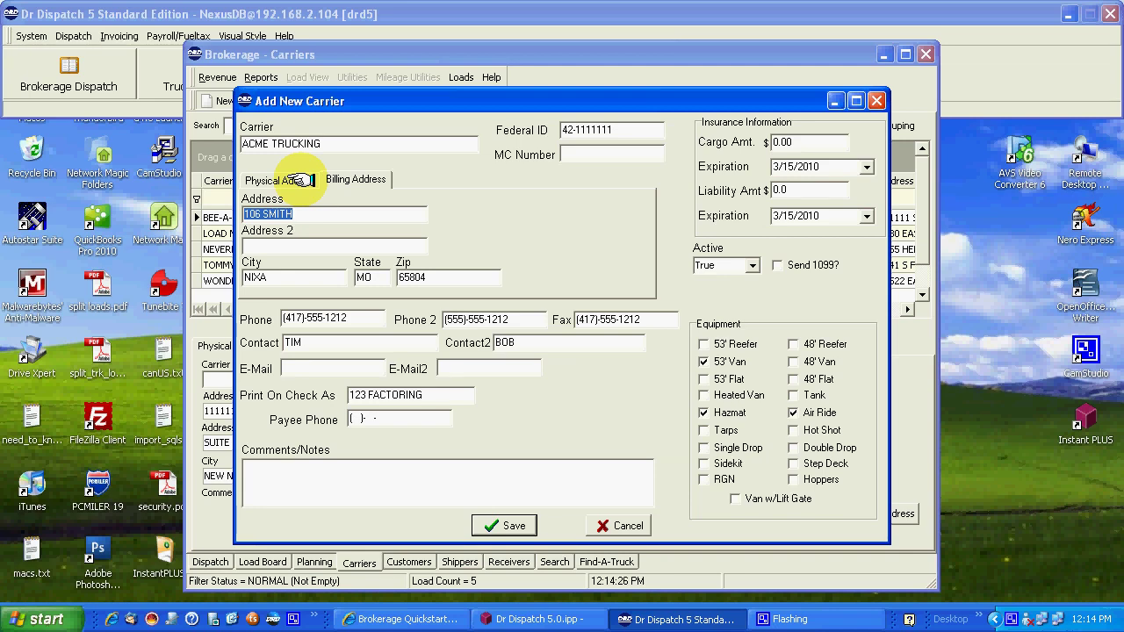
pyautogui.click(298, 180)
pyautogui.click(504, 525)
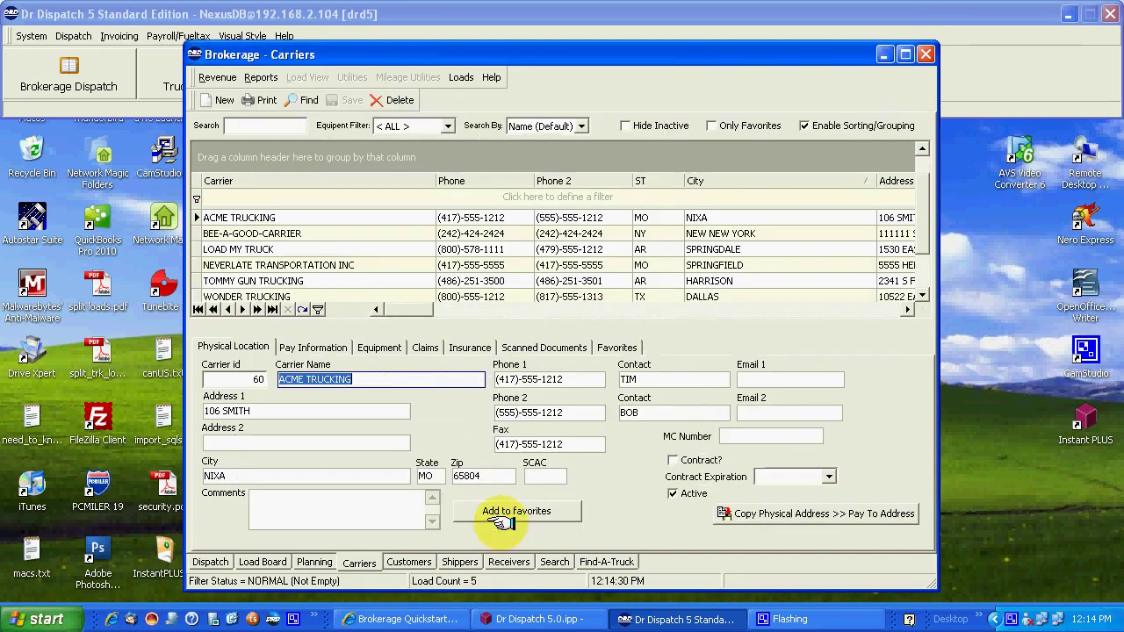
pyautogui.click(267, 216)
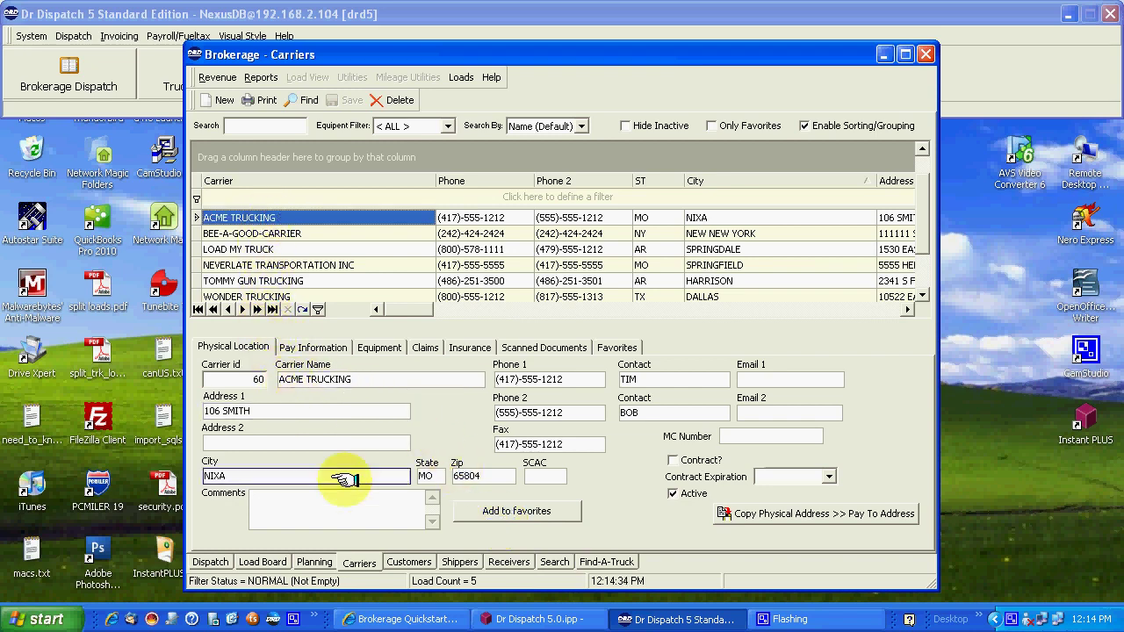
# Add a new brokerage customer record named KRAFT FOODS
pyautogui.click(406, 561)
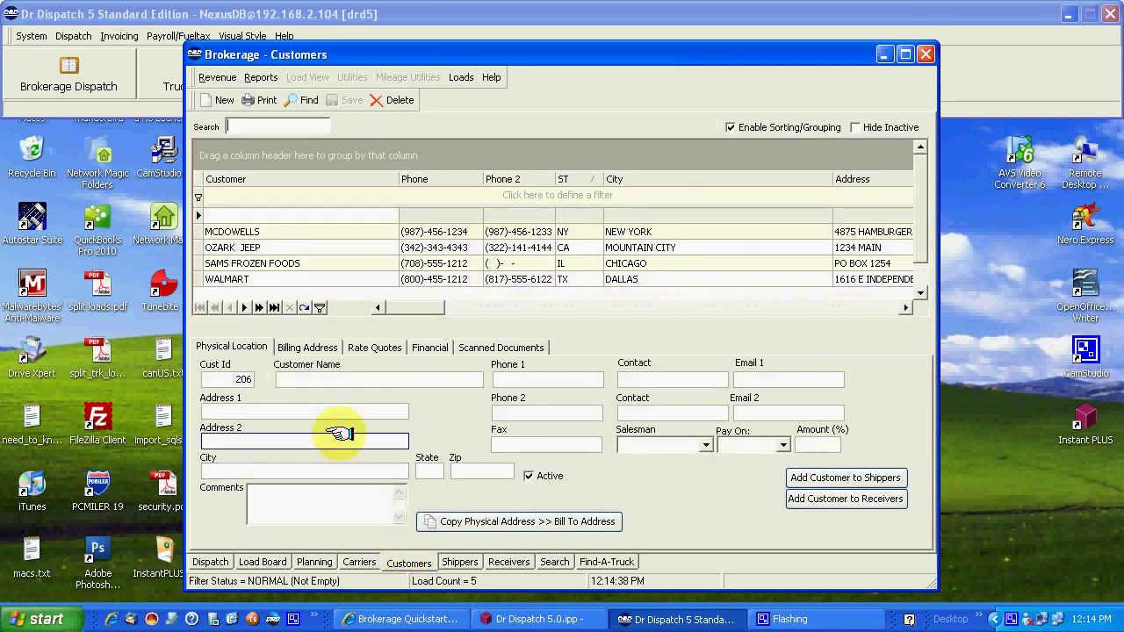
pyautogui.click(224, 99)
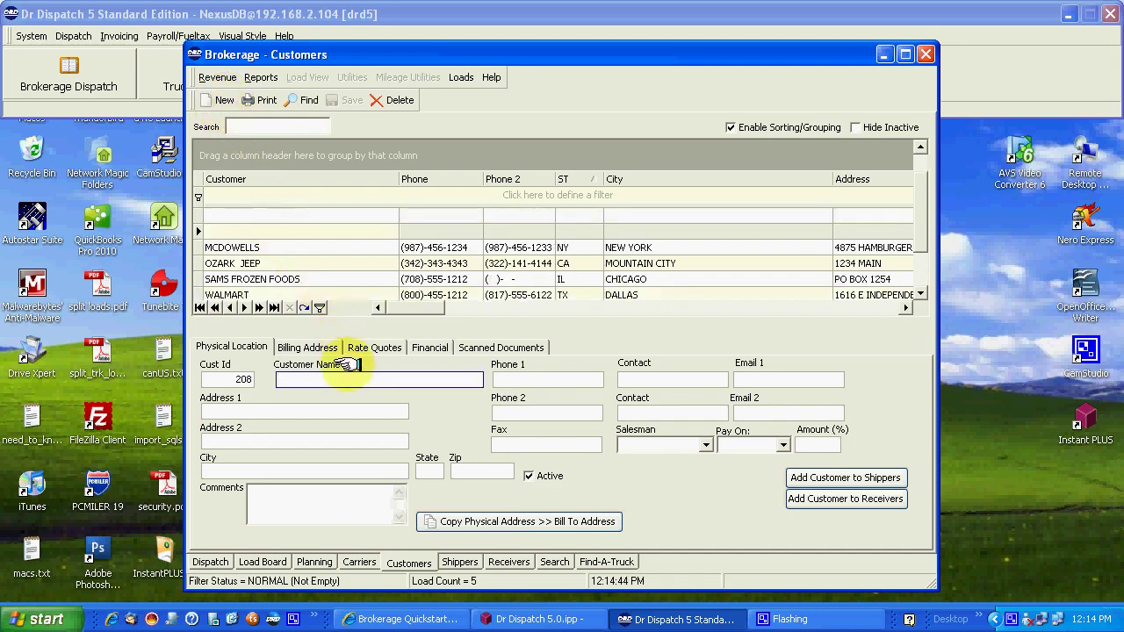
pyautogui.write('KRAFT FOODS')
pyautogui.press('Tab')
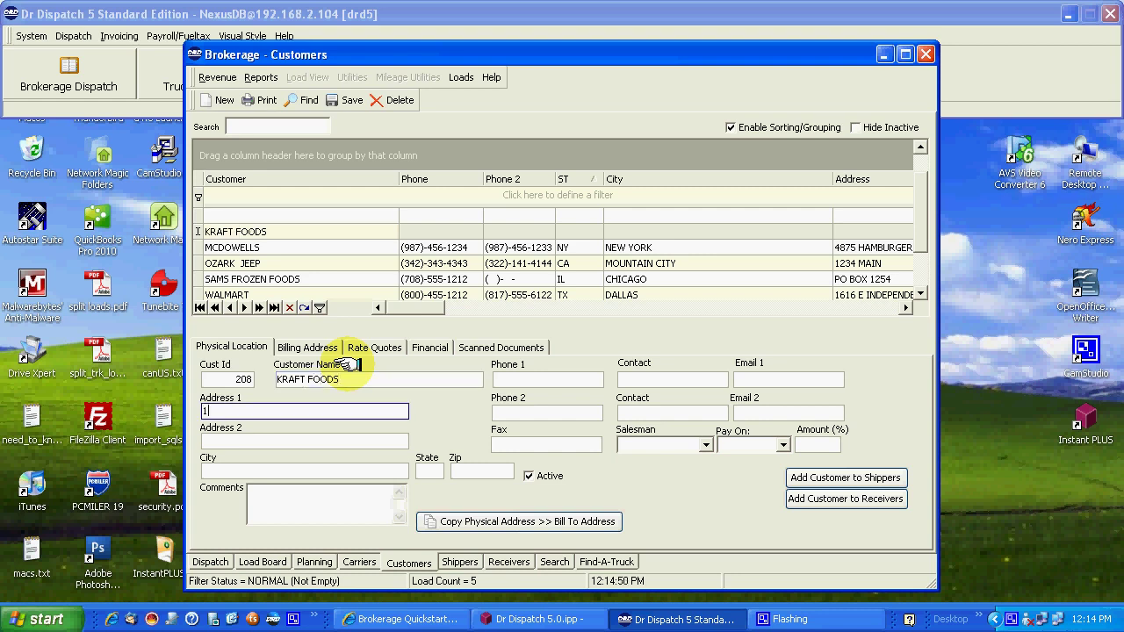
# Enter the new customer's physical street address, city, state and zip code
pyautogui.write('1115 KRAD')
pyautogui.press('Tab')
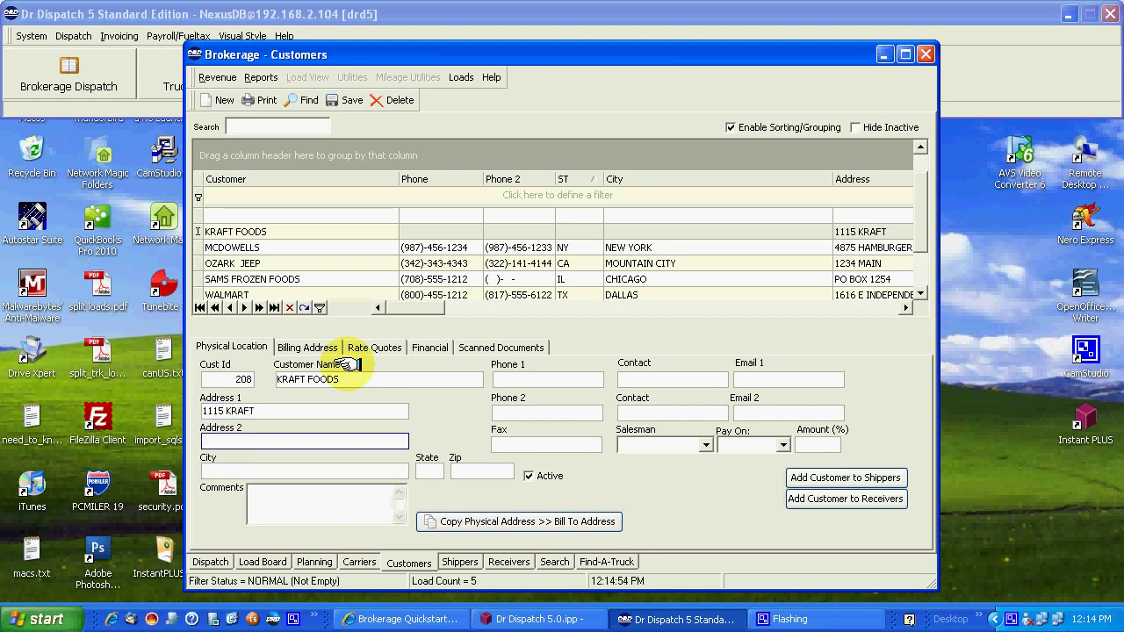
pyautogui.press('Tab')
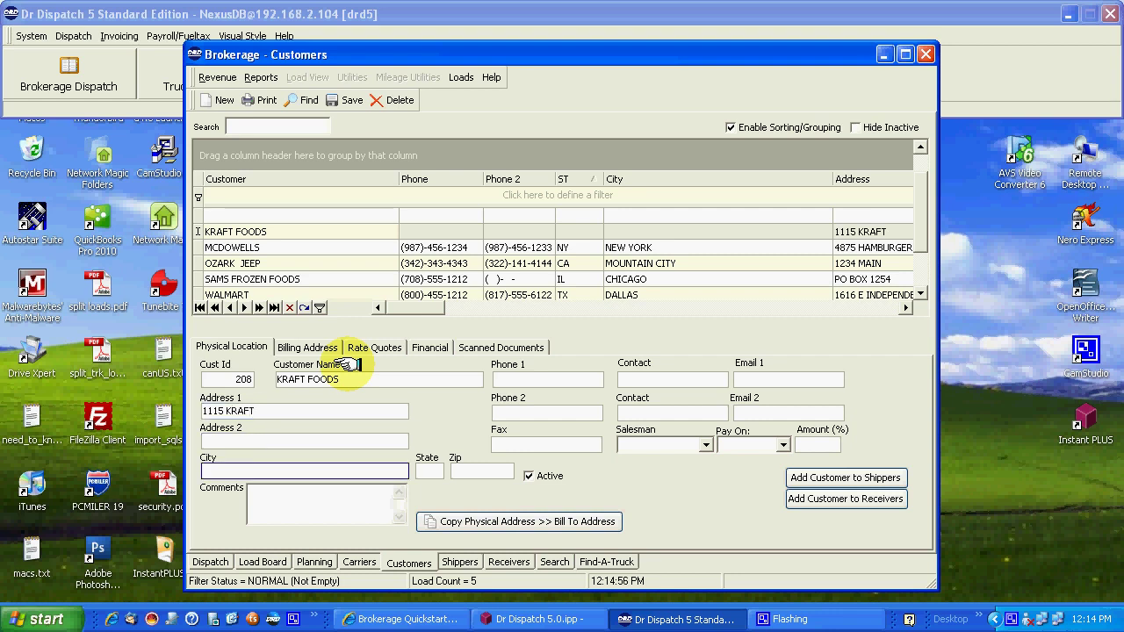
pyautogui.write('FAIRVIEW')
pyautogui.press('Tab')
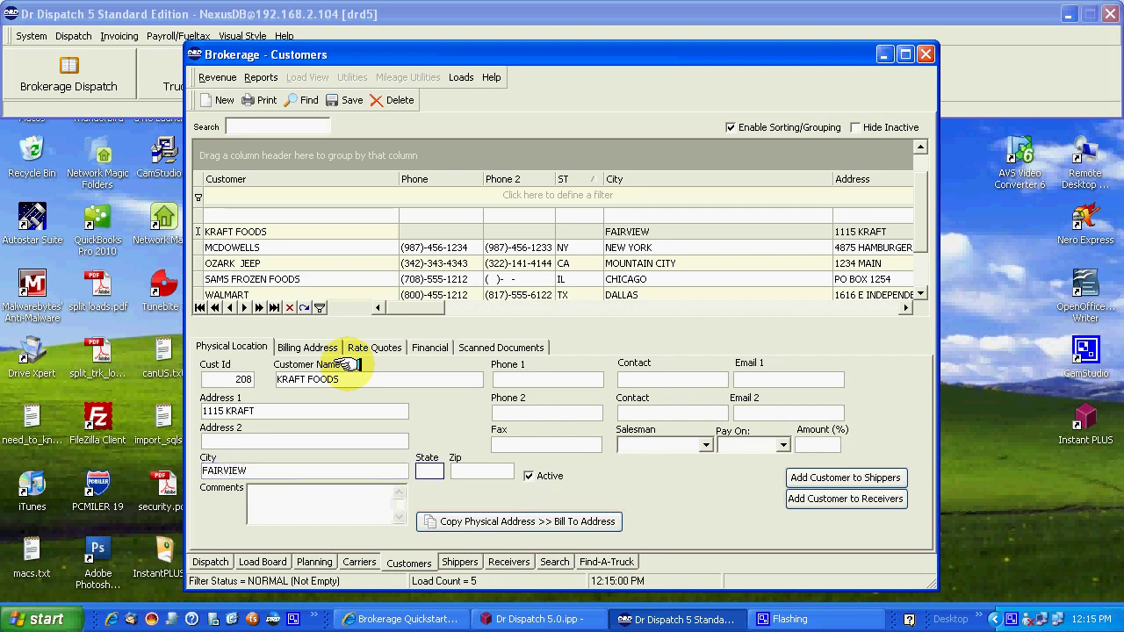
pyautogui.write('IL')
pyautogui.press('Tab')
pyautogui.write('74555')
pyautogui.press('Tab')
# Leave the customer's phone, contact and email fields blank and copy its physical address to the bill-to address
pyautogui.press('Tab')
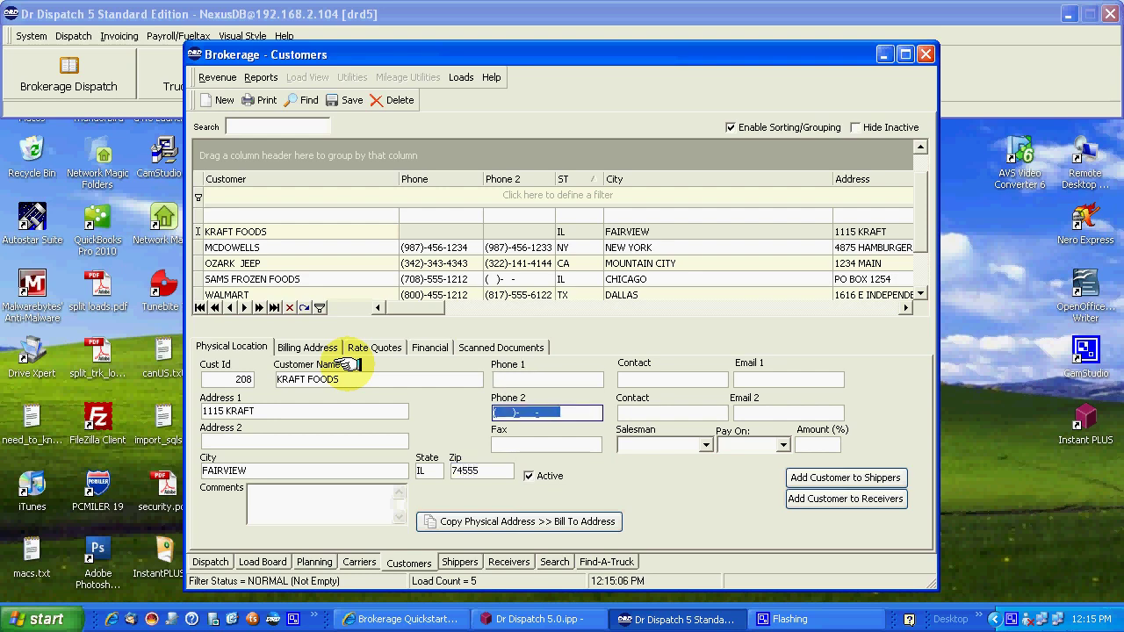
pyautogui.press('Tab')
pyautogui.press('Tab')
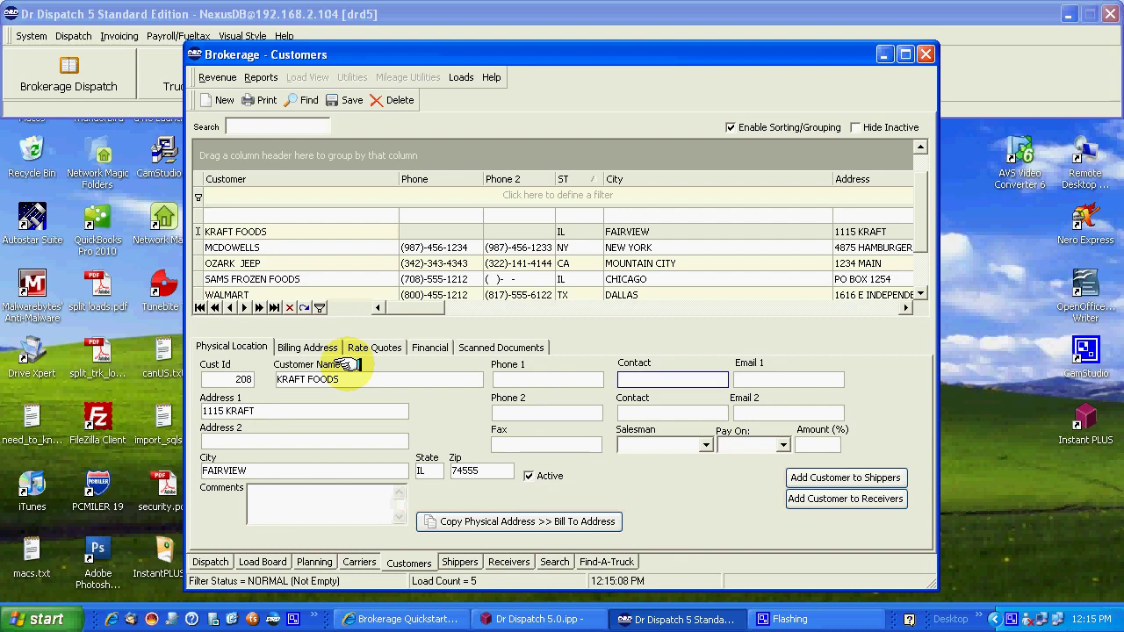
pyautogui.press('Tab')
pyautogui.press('Tab')
pyautogui.press('Tab')
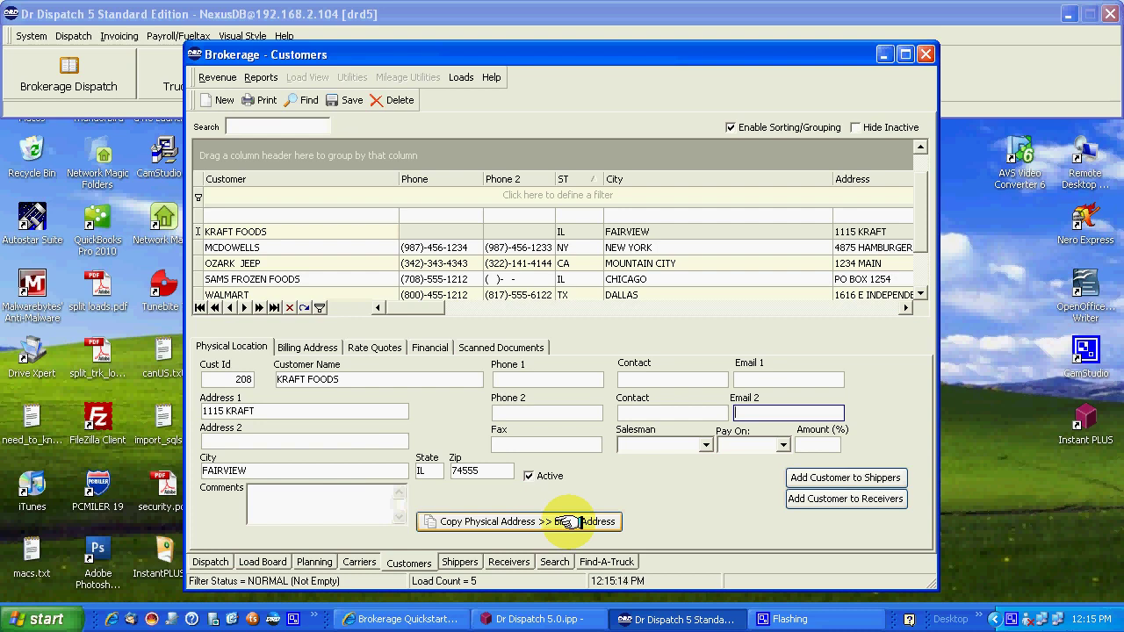
pyautogui.click(569, 522)
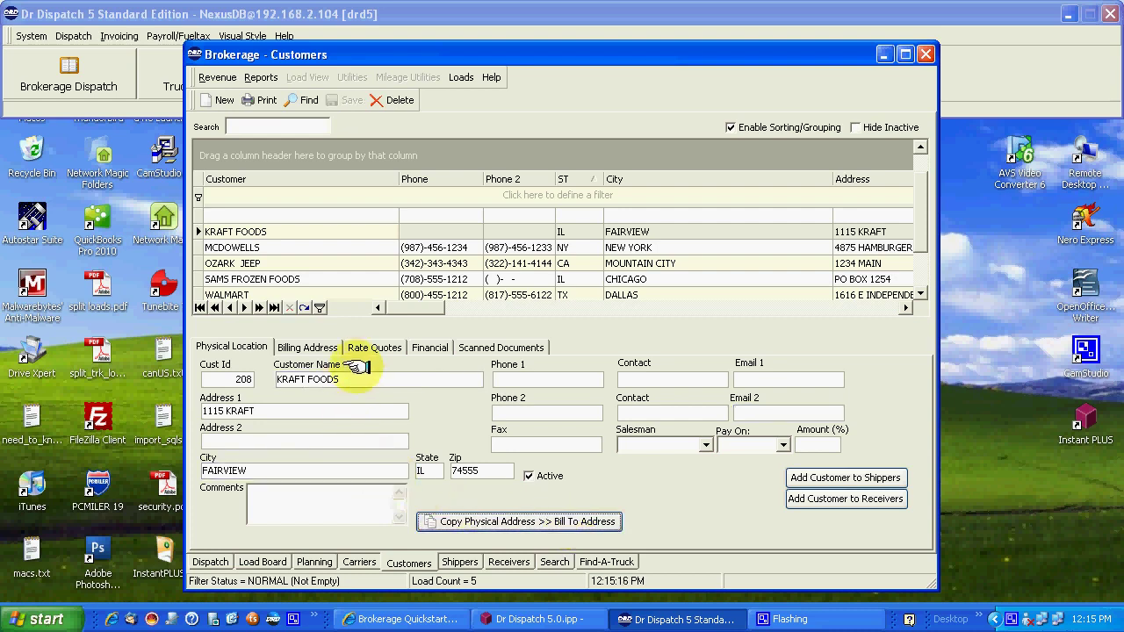
# Check the billing address of KRAFT FOODS, and add another customer record named KRAFT FOODS-CHAMP
pyautogui.click(307, 347)
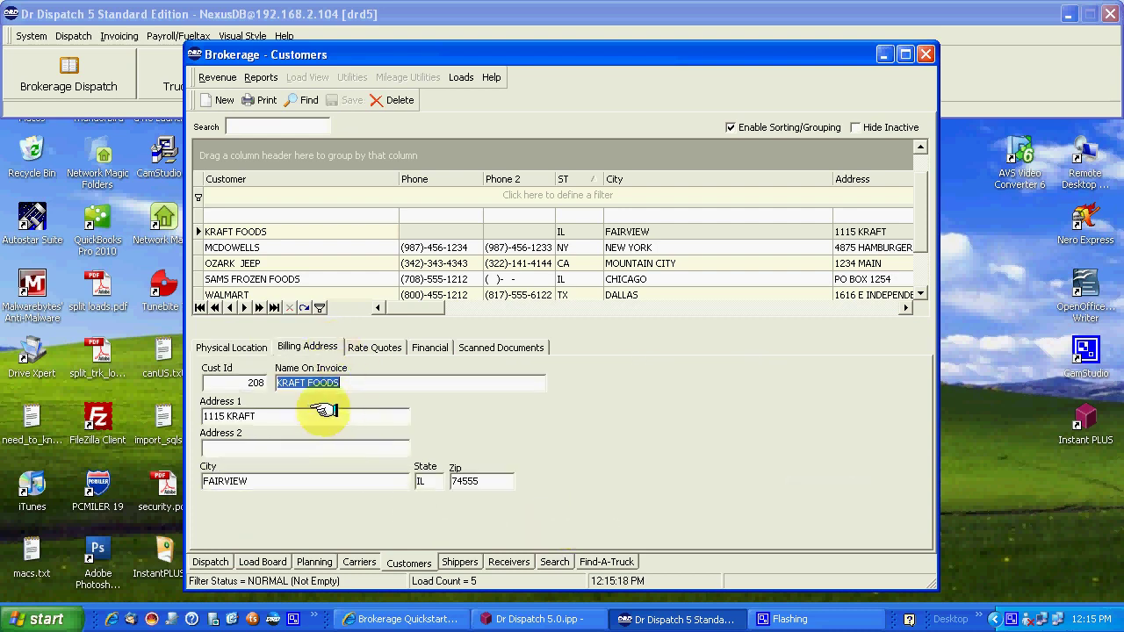
pyautogui.click(230, 347)
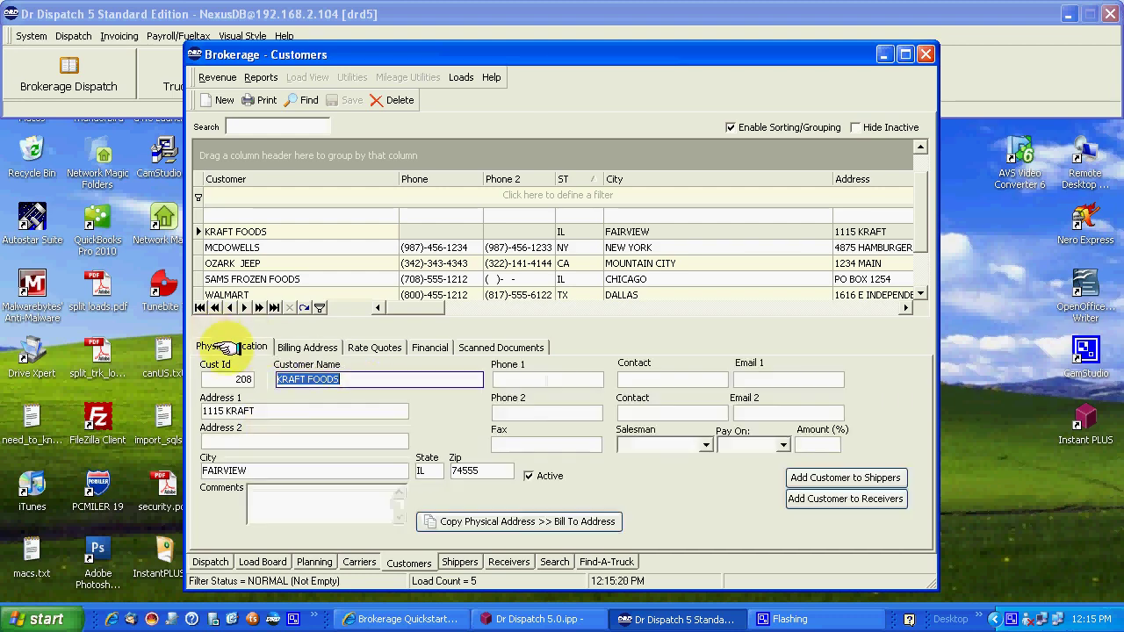
pyautogui.click(355, 379)
pyautogui.click(222, 100)
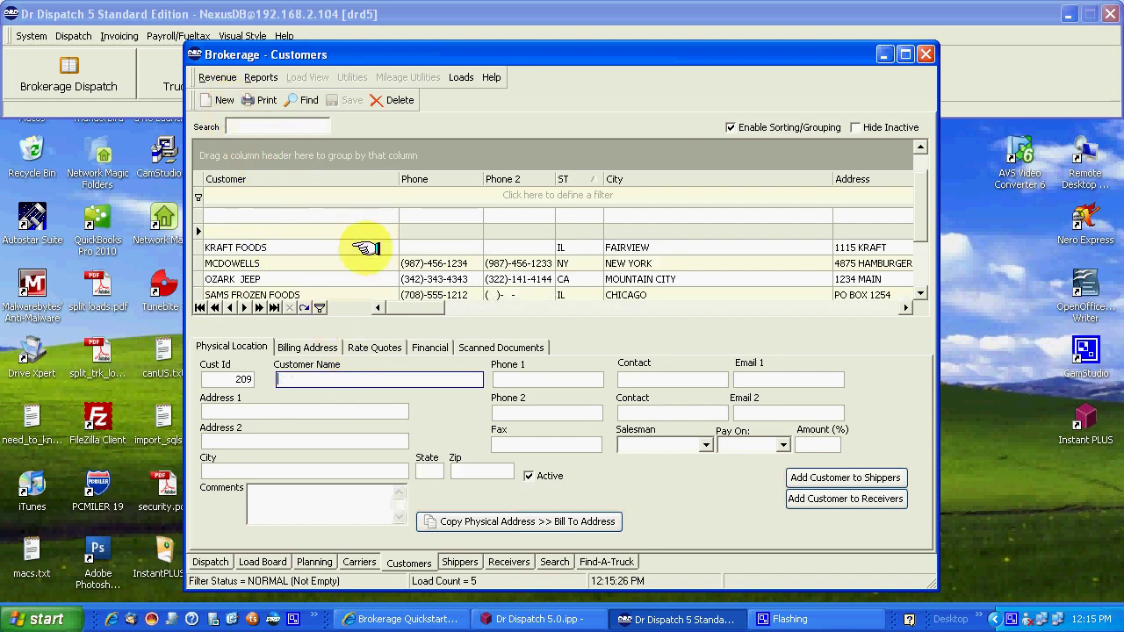
pyautogui.write('KRAFT FOODS-CHAMP')
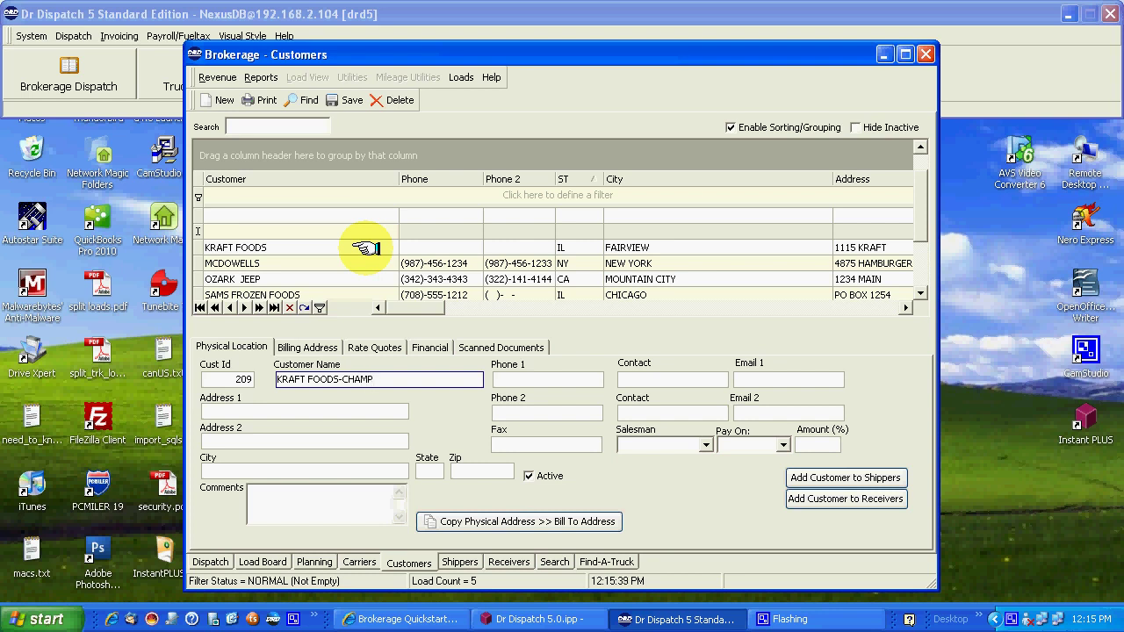
pyautogui.click(320, 263)
pyautogui.click(319, 247)
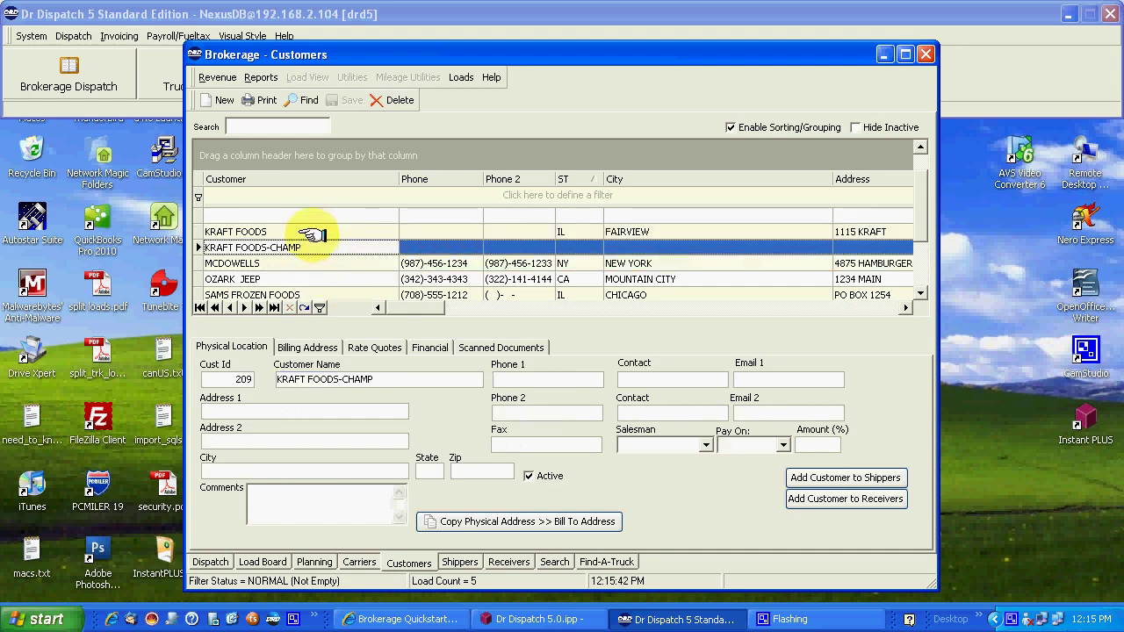
# Compare the physical location and billing address details of the KRAFT FOODS-CHAMP customer
pyautogui.click(308, 347)
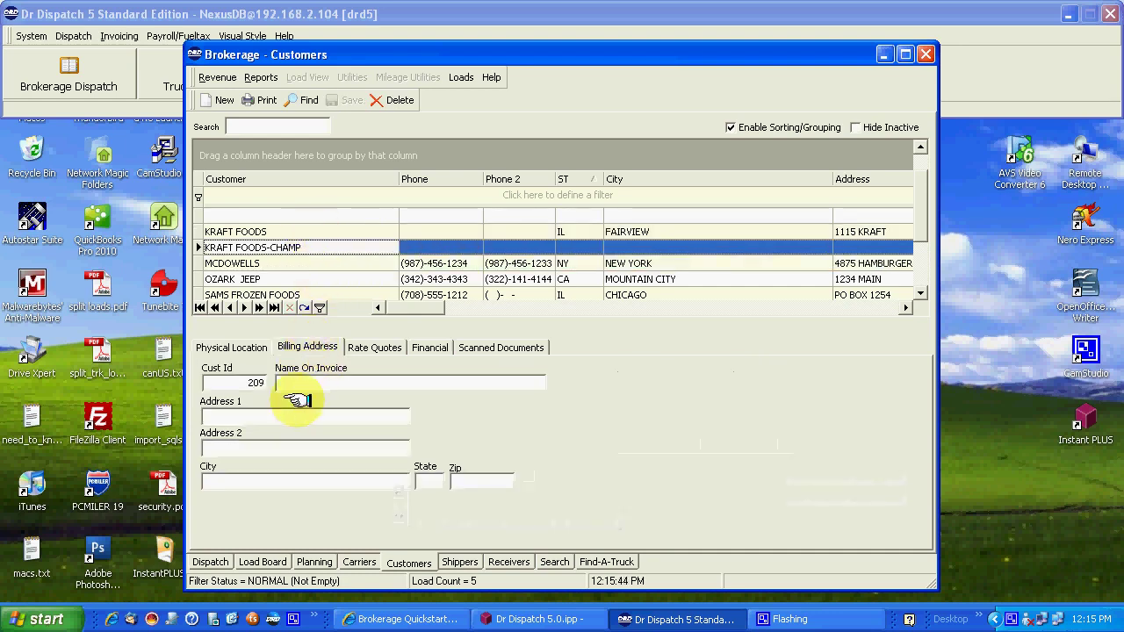
pyautogui.click(222, 347)
pyautogui.click(277, 411)
pyautogui.click(291, 348)
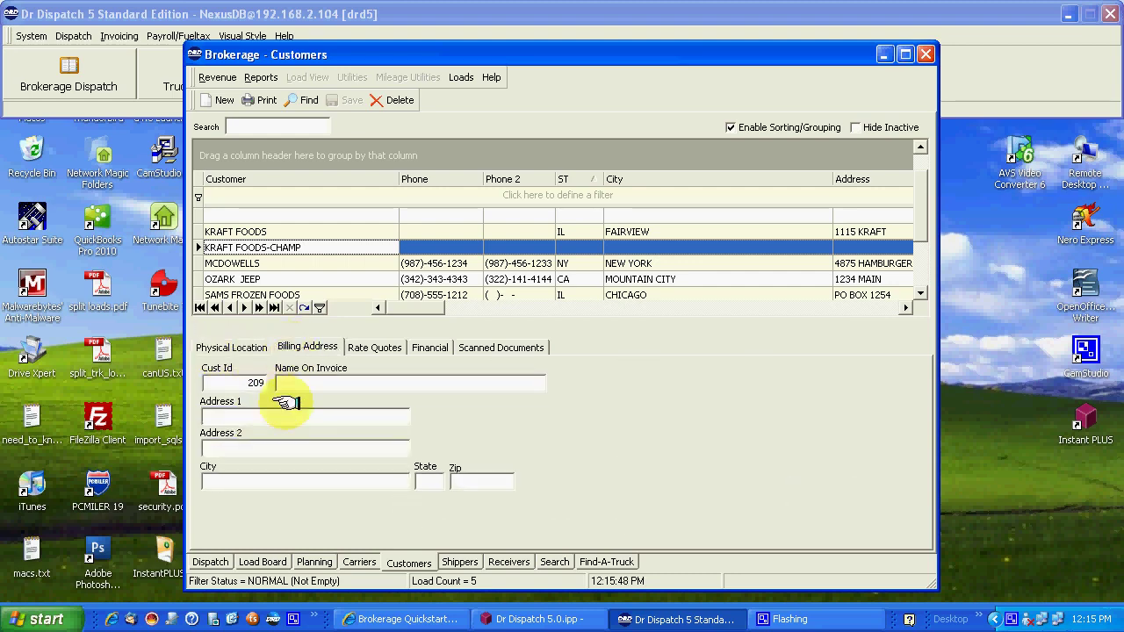
pyautogui.click(230, 345)
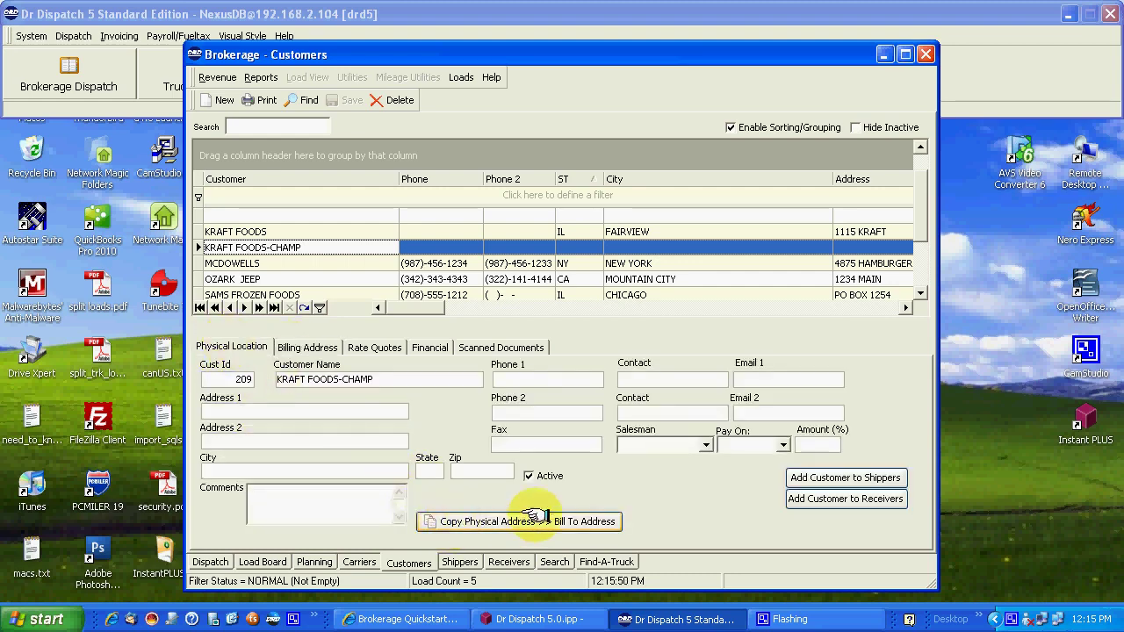
pyautogui.click(306, 348)
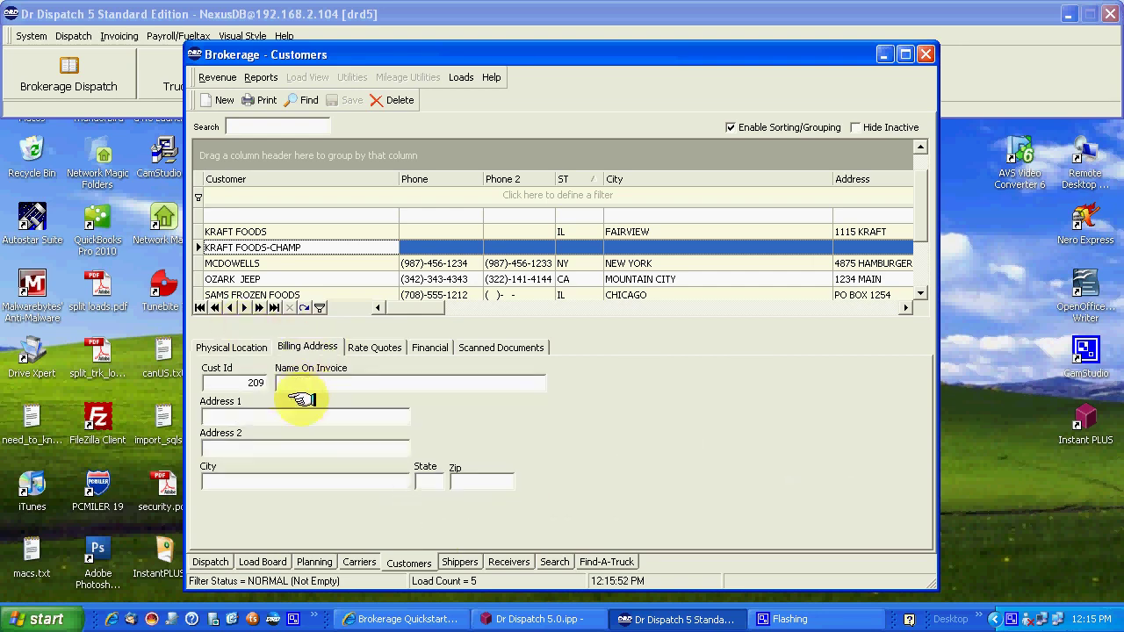
pyautogui.click(248, 345)
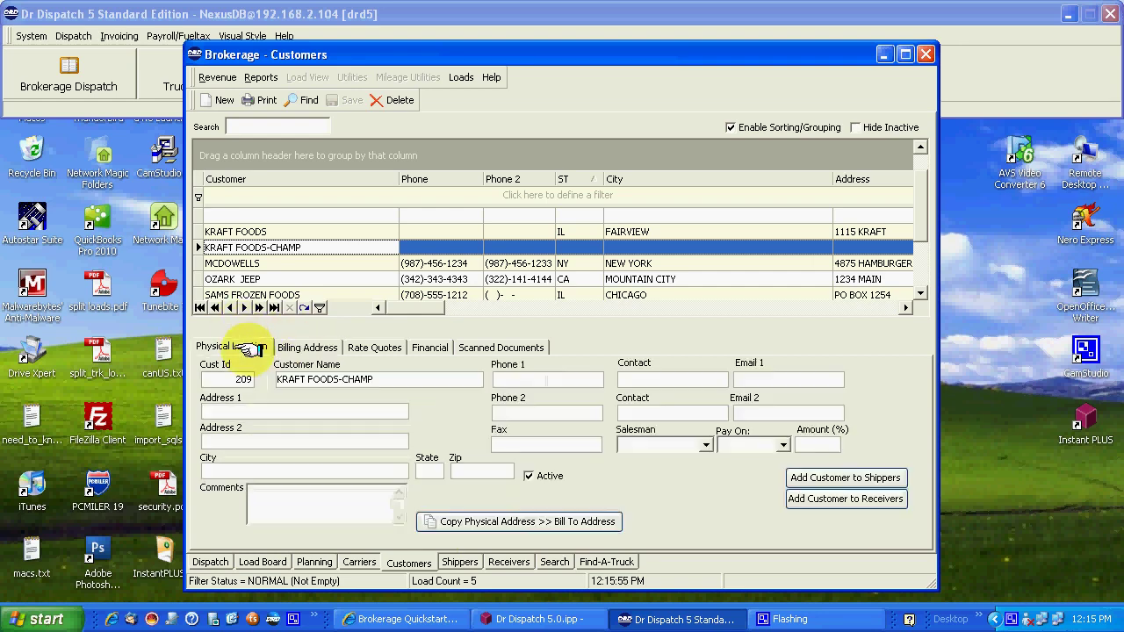
# Assign the second listed salesman to KRAFT FOODS-CHAMP, paid on Brokerage with an amount of .10
pyautogui.click(707, 446)
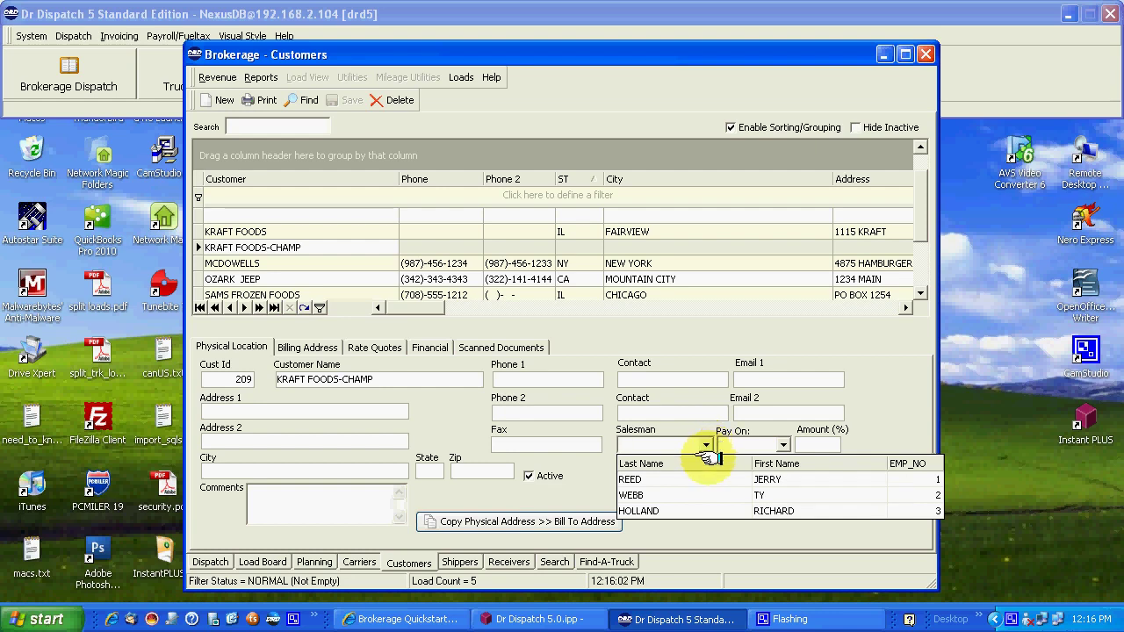
pyautogui.click(702, 494)
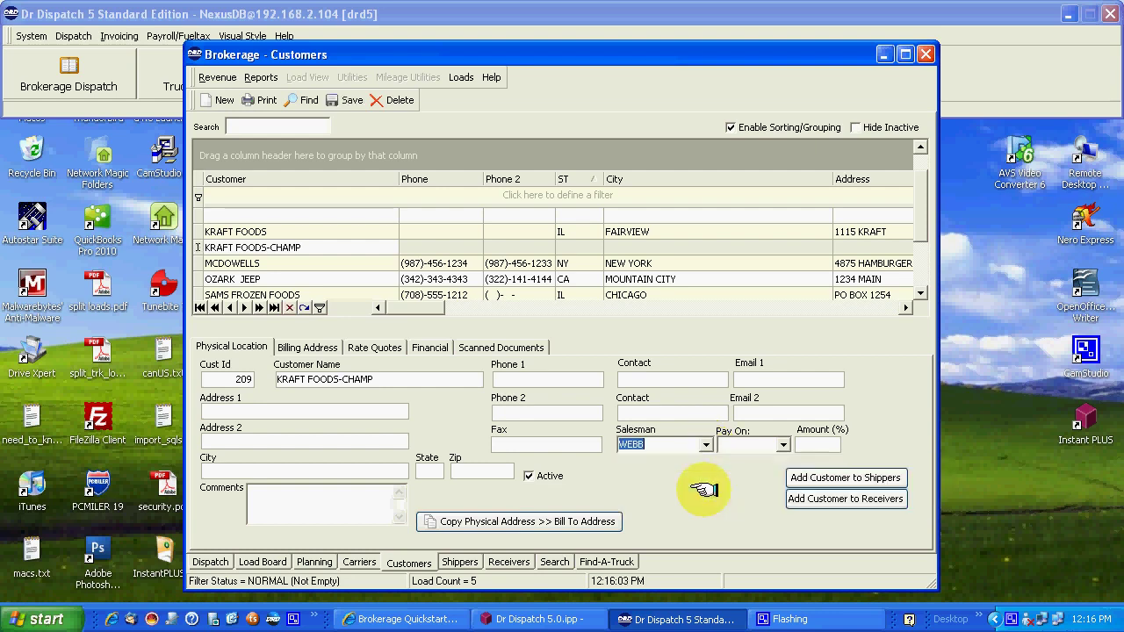
pyautogui.click(784, 445)
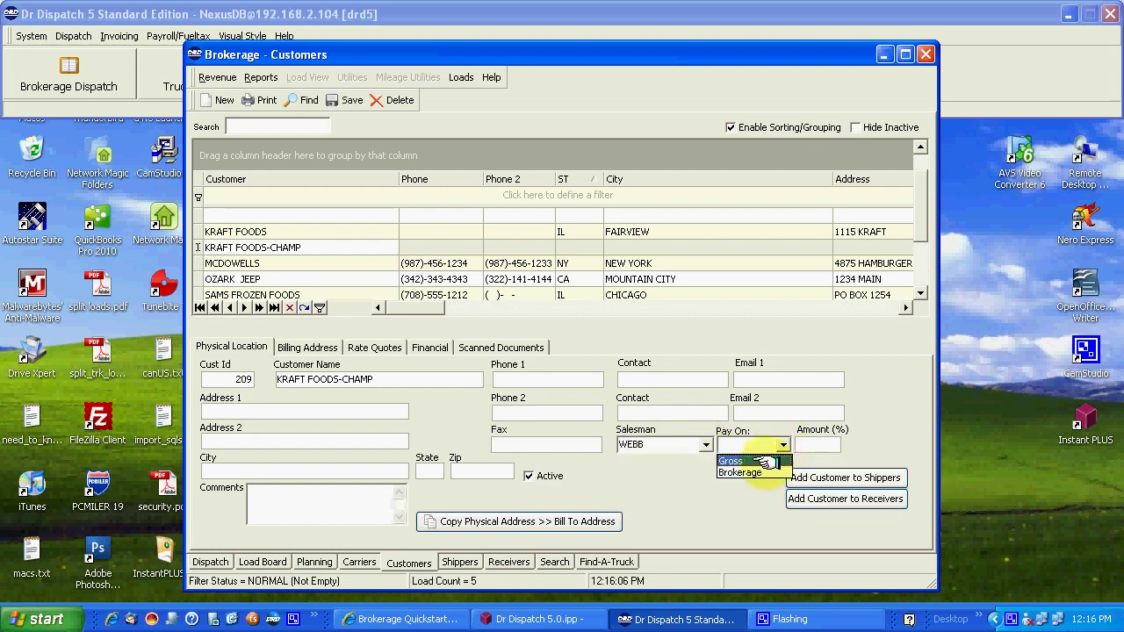
pyautogui.click(764, 474)
pyautogui.click(814, 443)
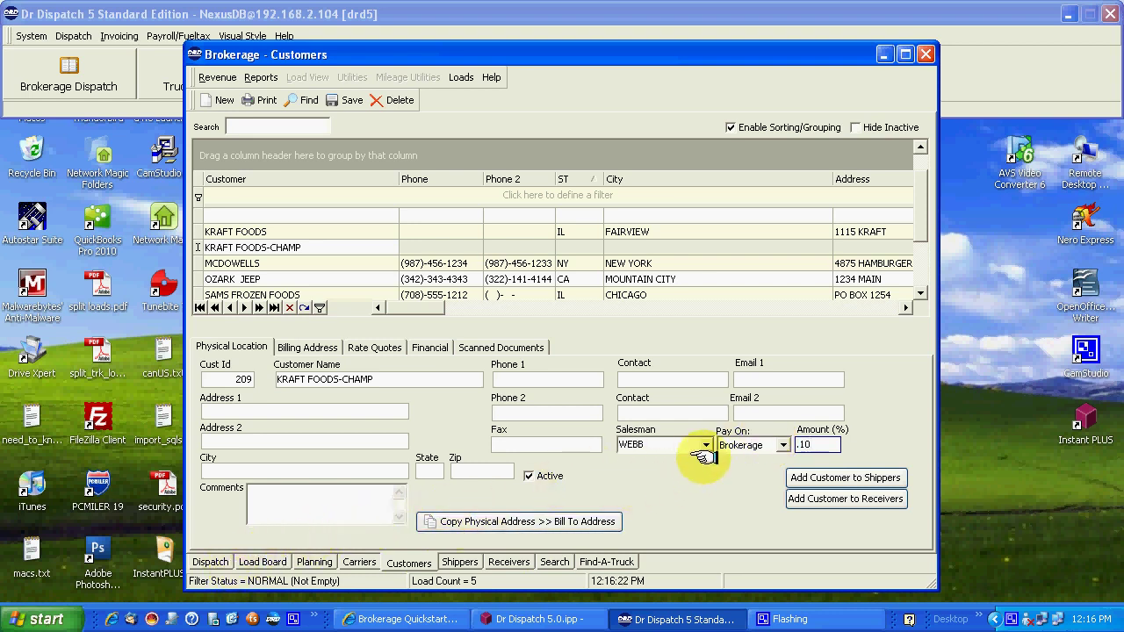
pyautogui.click(807, 445)
pyautogui.write('.10')
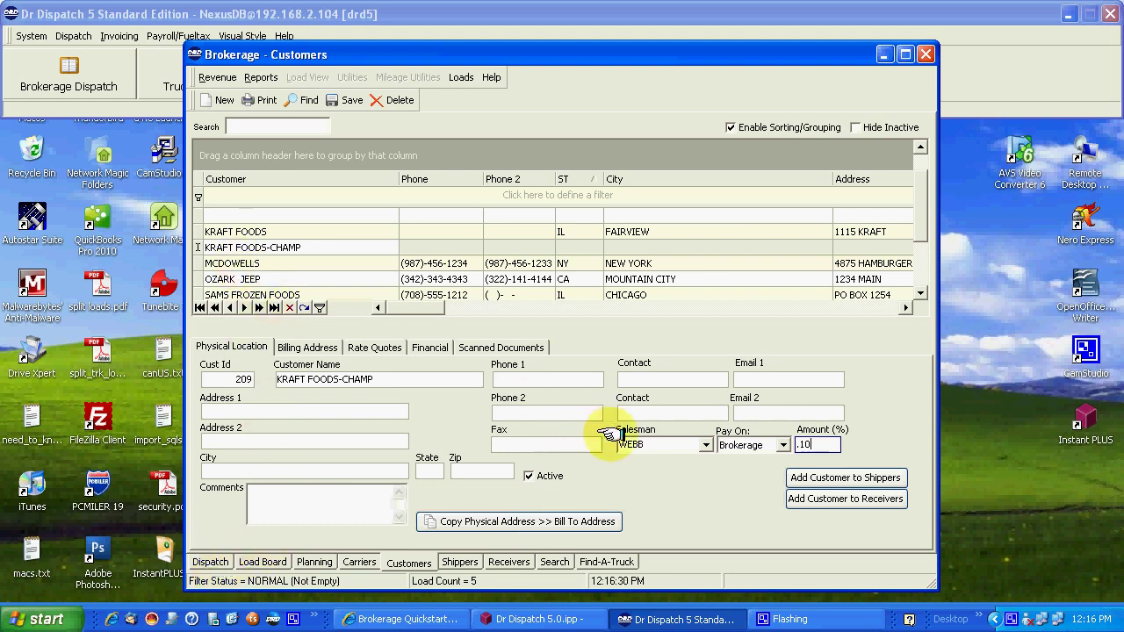
pyautogui.doubleClick(805, 444)
# View the salesman payroll window and close it to return to the brokerage customers
pyautogui.moveTo(266, 53); pyautogui.dragTo(262, 86)
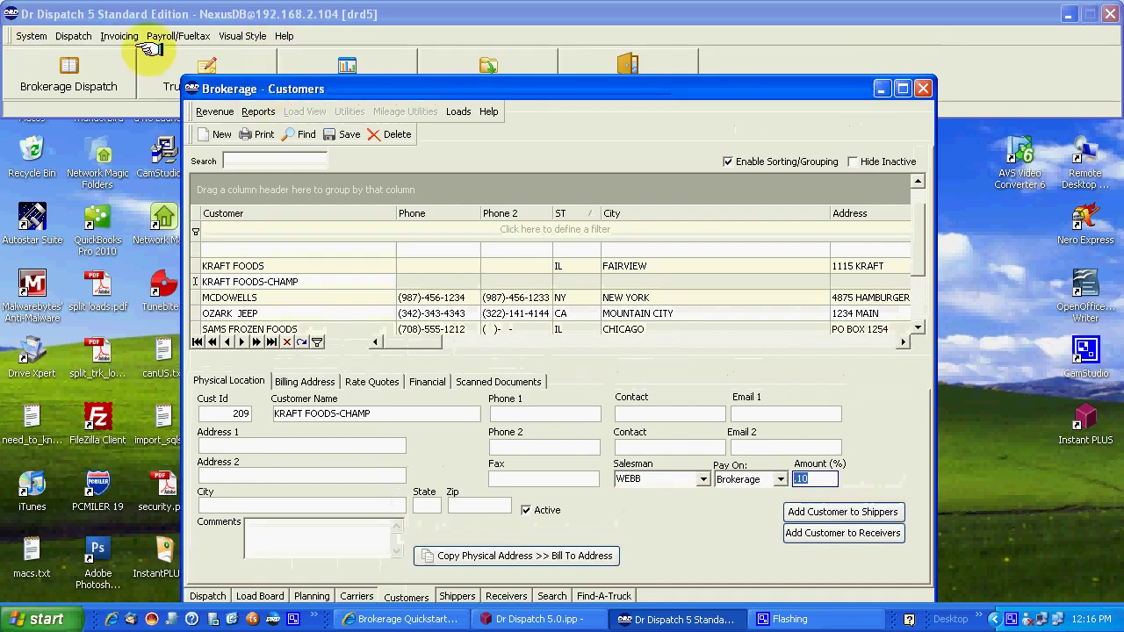
pyautogui.click(167, 37)
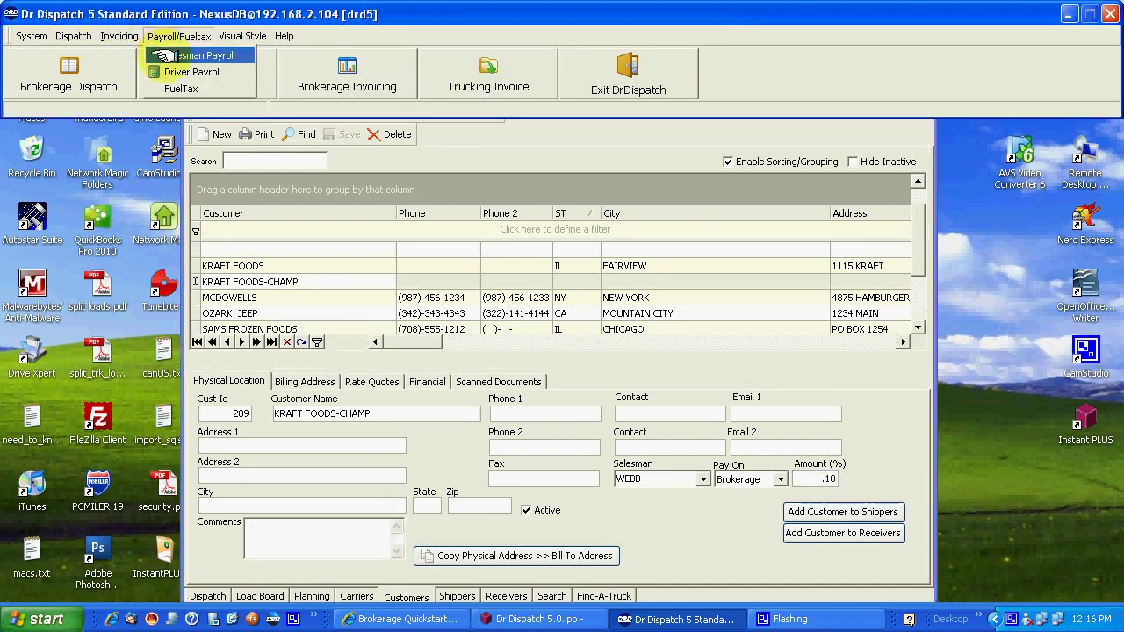
pyautogui.click(164, 55)
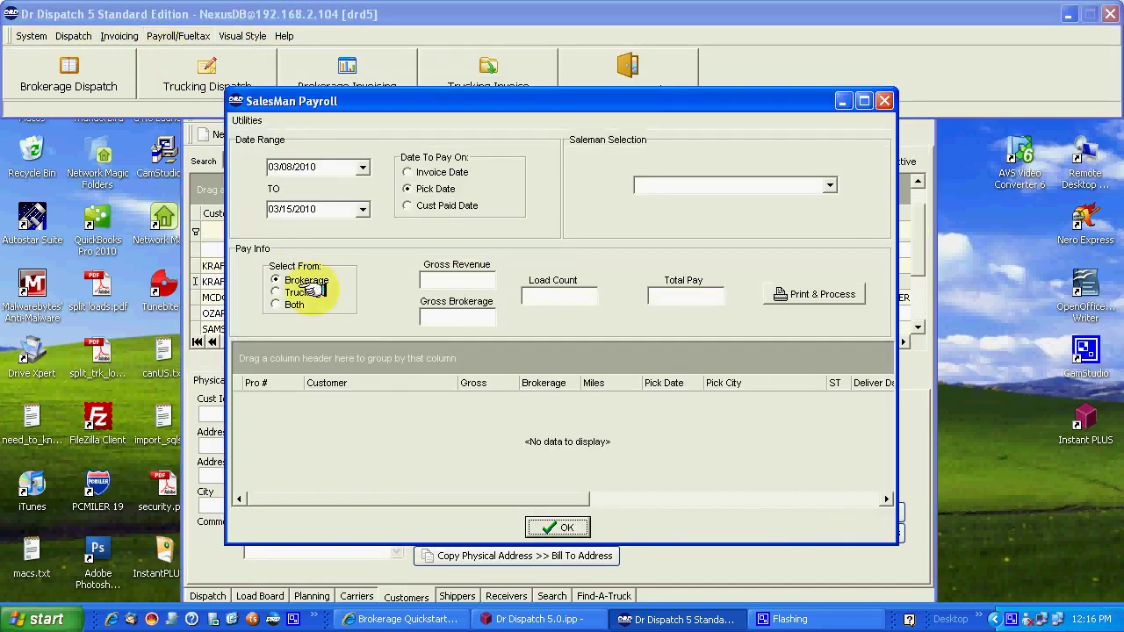
pyautogui.click(557, 527)
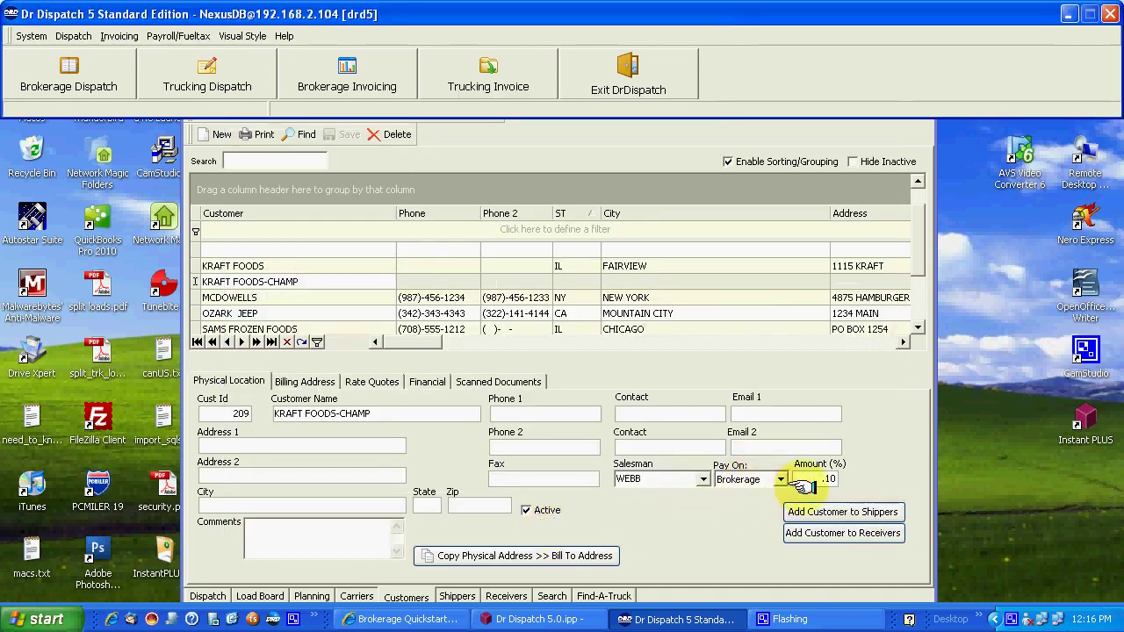
pyautogui.click(532, 171)
pyautogui.moveTo(533, 90); pyautogui.dragTo(519, 52)
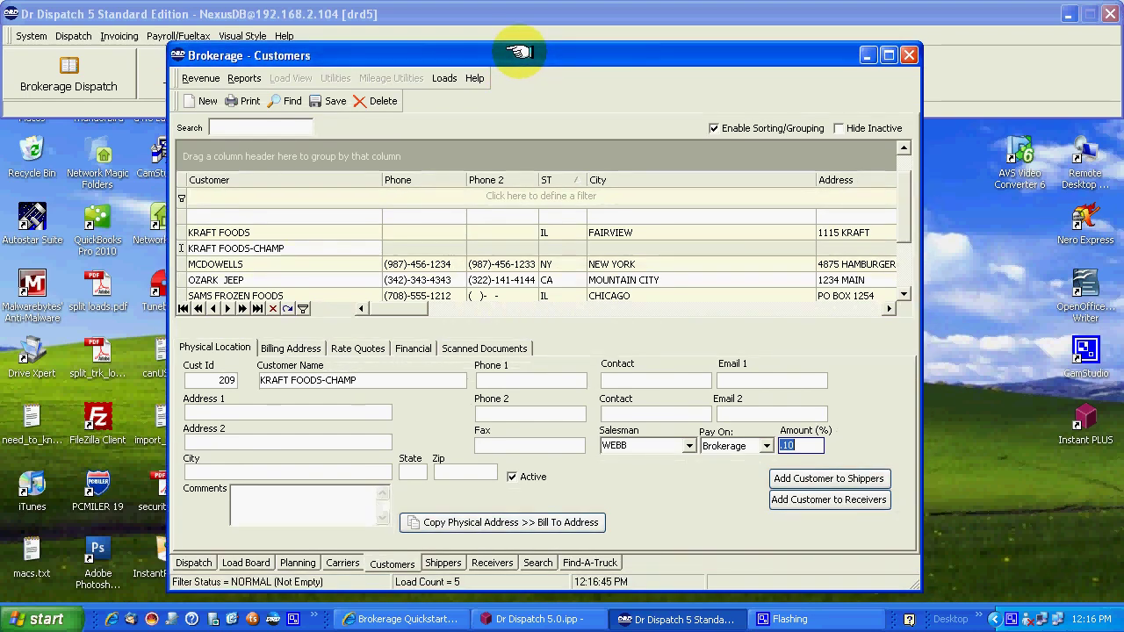
# Add a new shipper named NAME OF SHIPPER with the comment "driving directions", leaving its phone and address fields blank
pyautogui.click(443, 563)
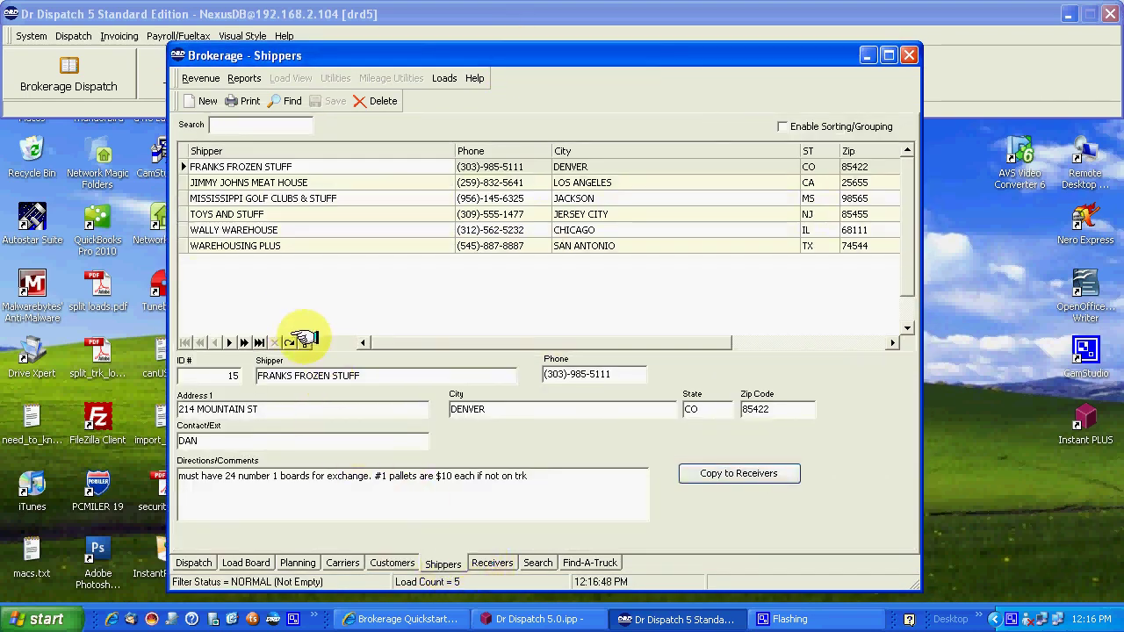
pyautogui.click(208, 101)
pyautogui.write('NAME OF SHIPPER')
pyautogui.press('Tab')
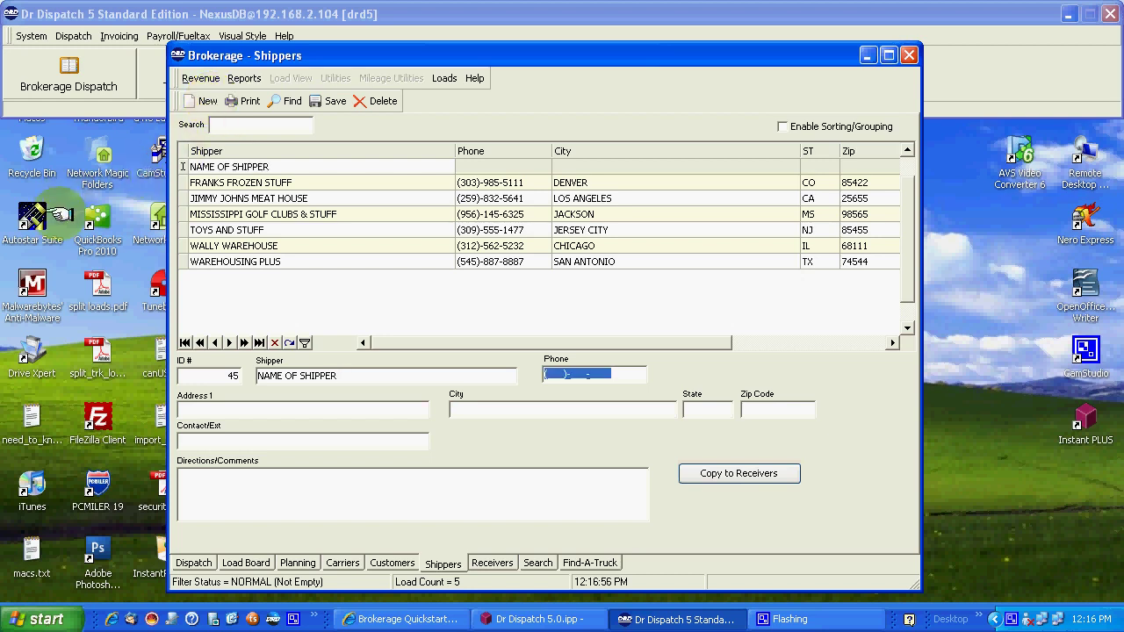
pyautogui.click(187, 406)
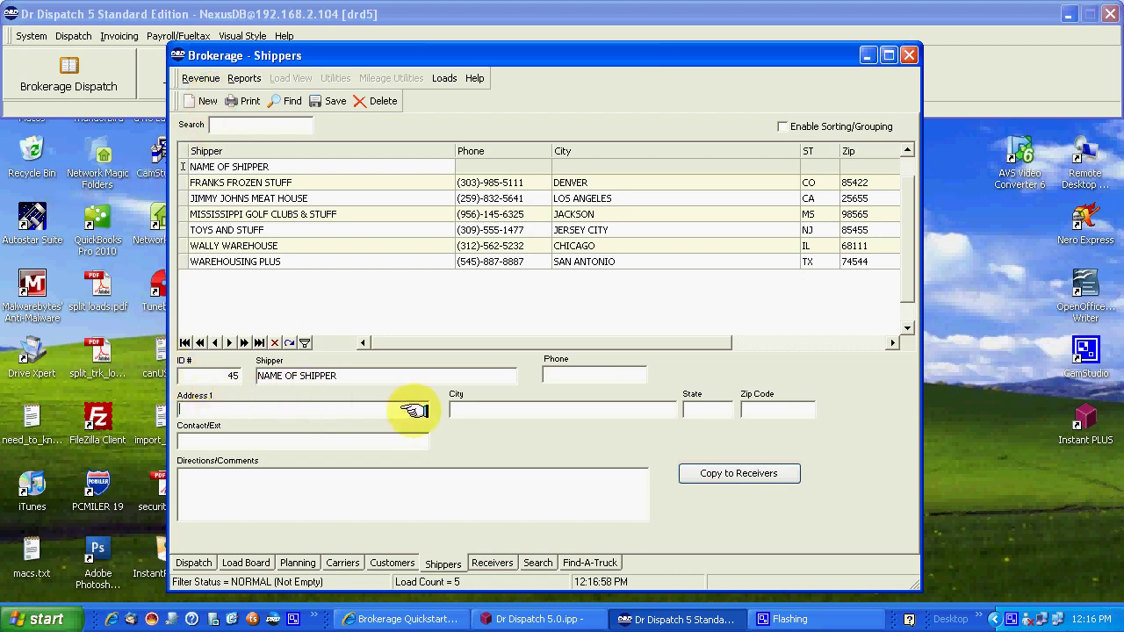
pyautogui.click(702, 409)
pyautogui.click(779, 408)
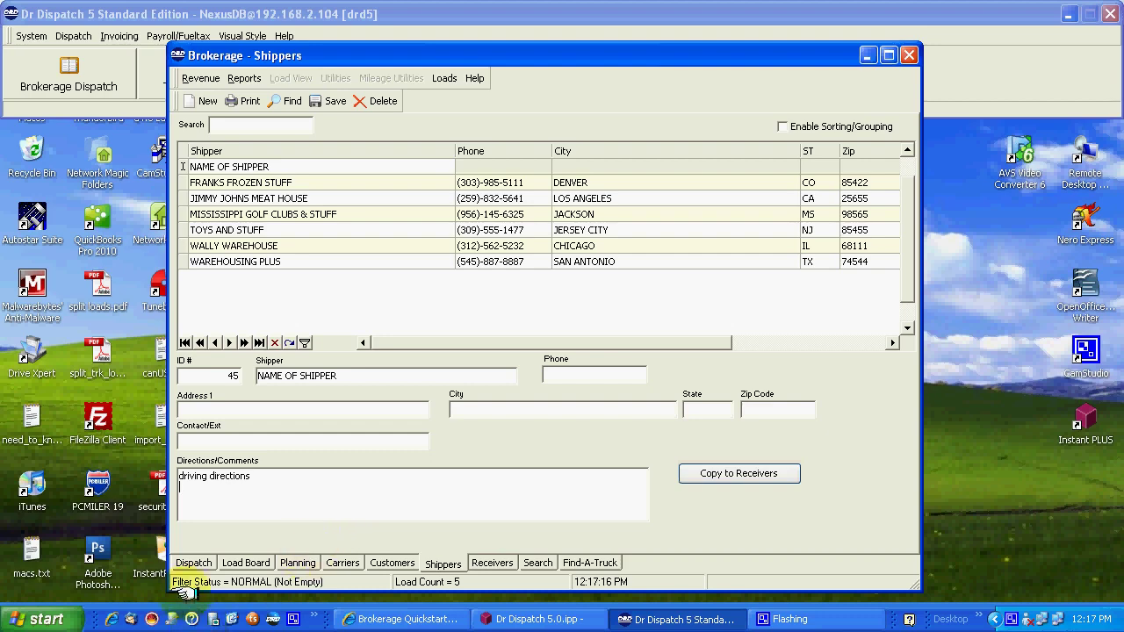
# Read the shipper notes for the FRANKS FROZEN STUFF pickup on load 5000, and select the WALMART drop
pyautogui.click(193, 563)
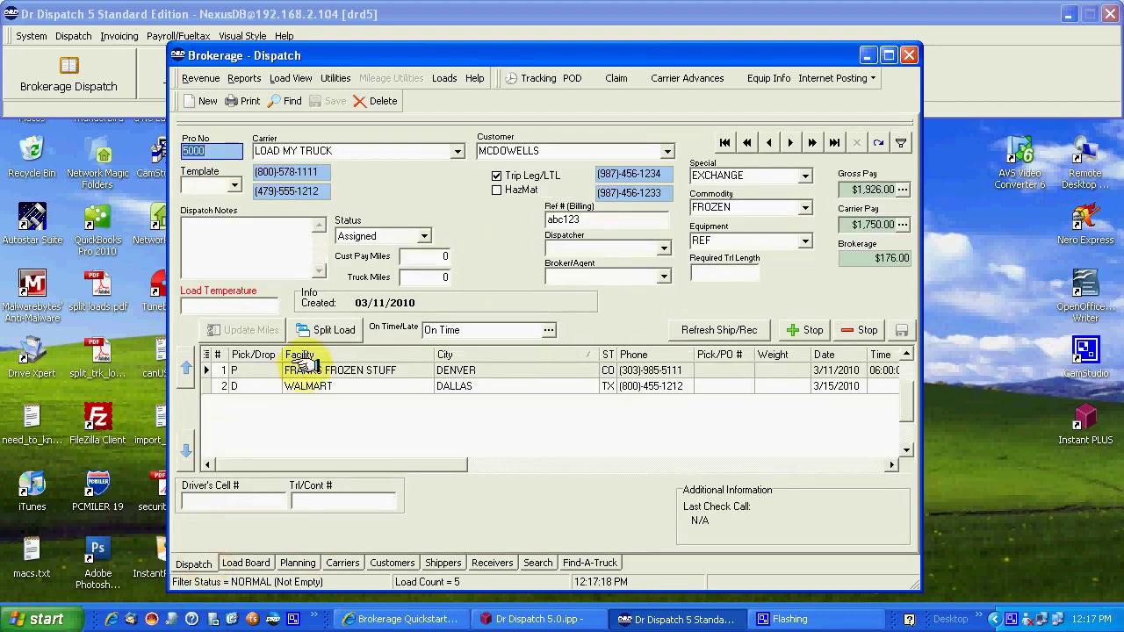
pyautogui.doubleClick(303, 369)
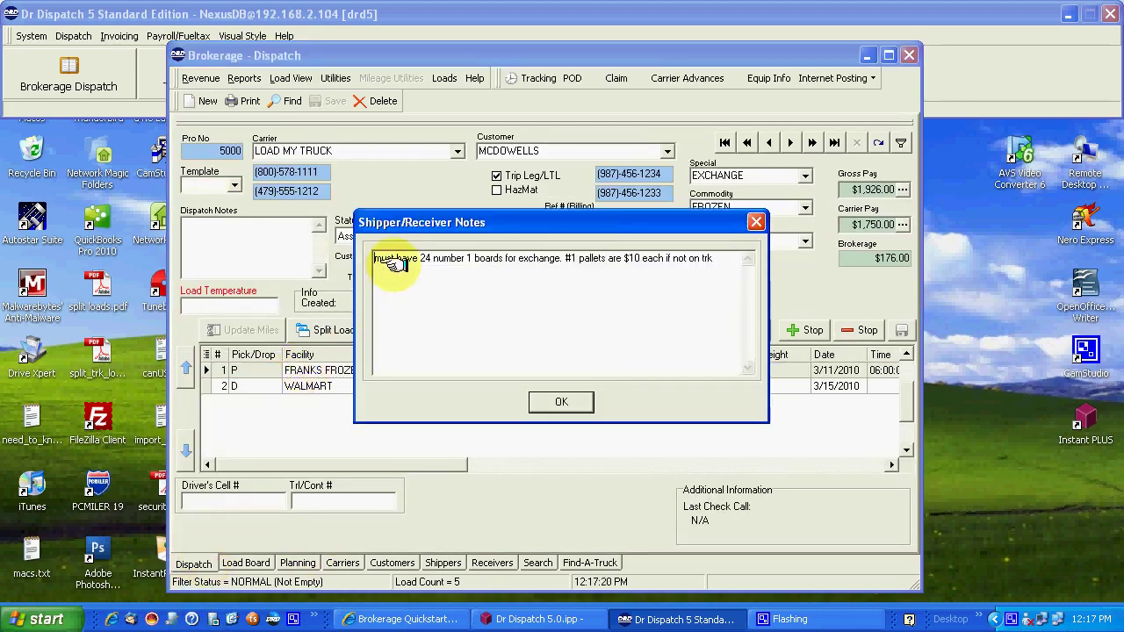
pyautogui.click(558, 401)
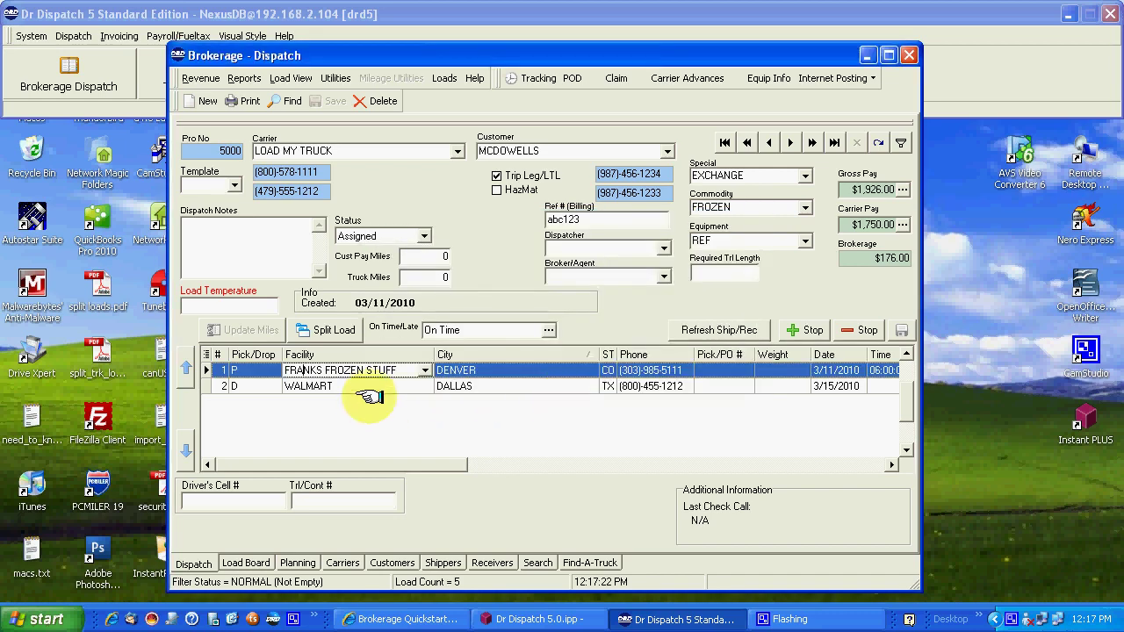
pyautogui.click(370, 387)
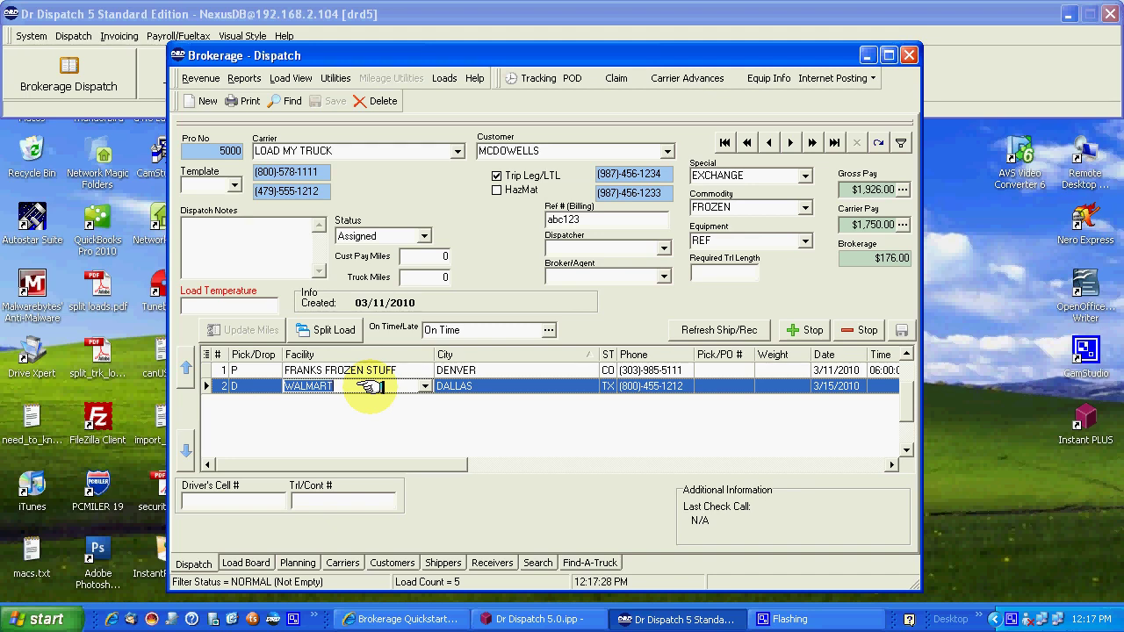
# Review the shipper, receiver, customer and carrier records in turn
pyautogui.click(441, 562)
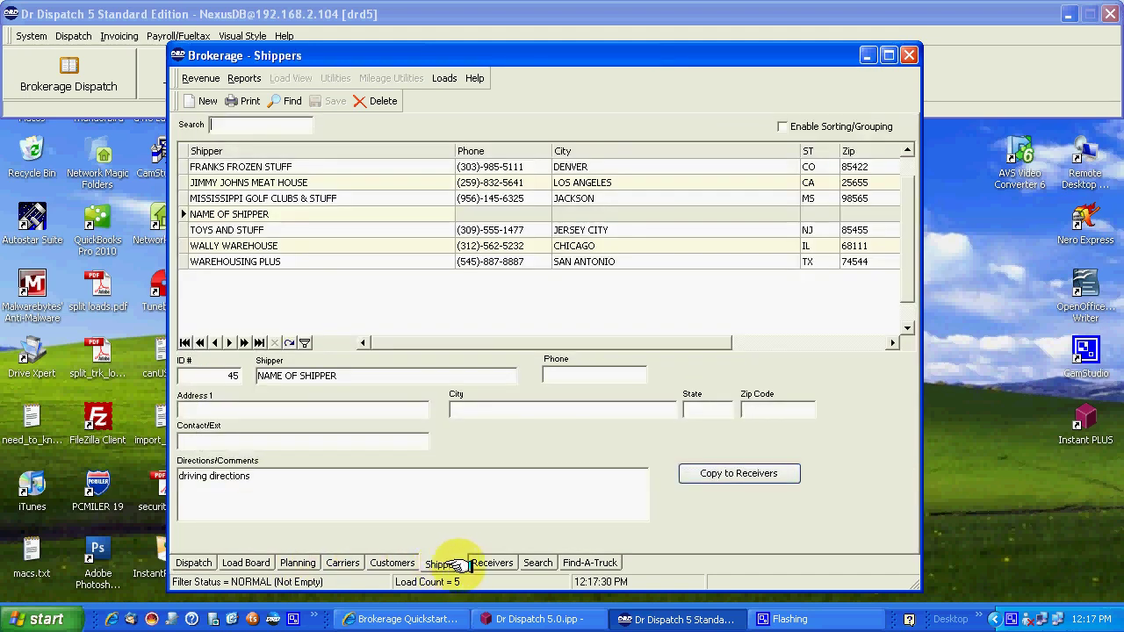
pyautogui.click(474, 563)
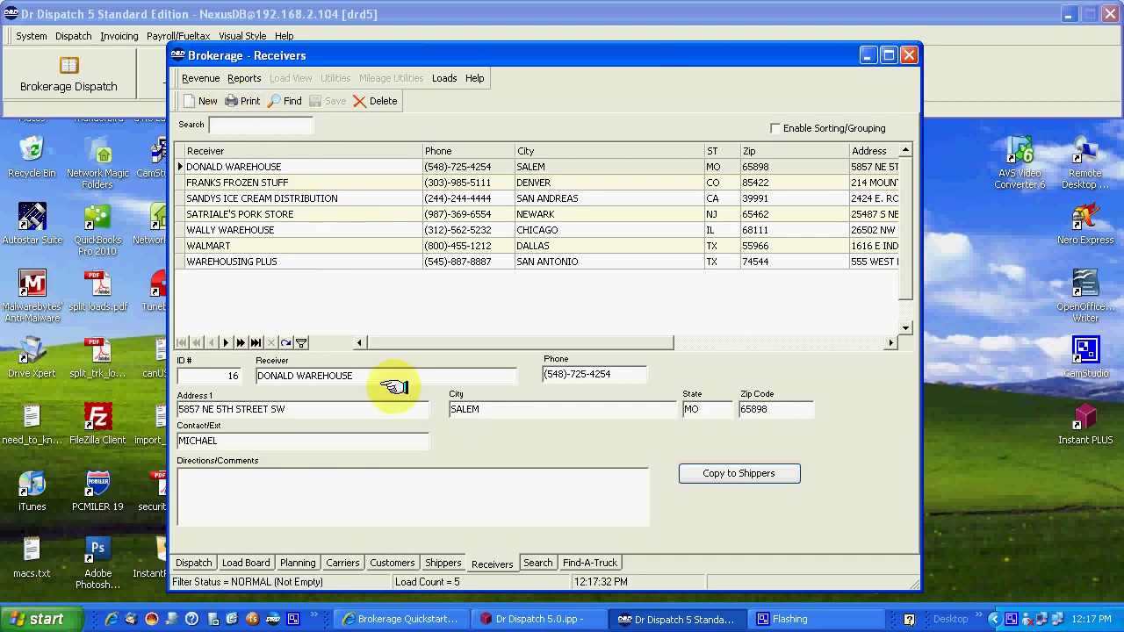
pyautogui.click(393, 563)
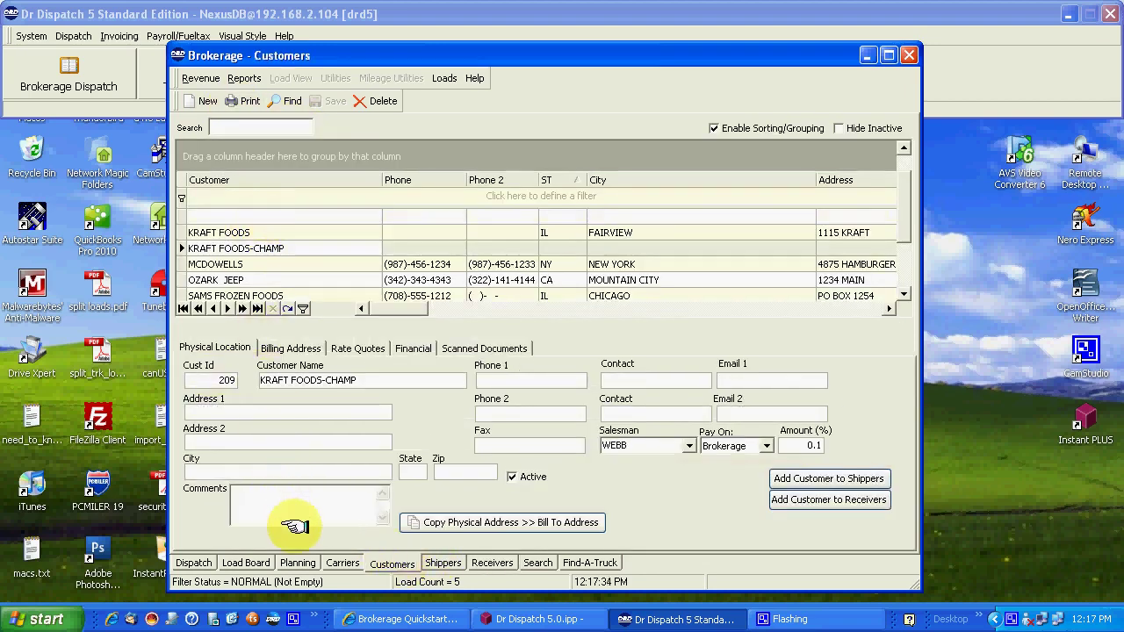
pyautogui.click(338, 563)
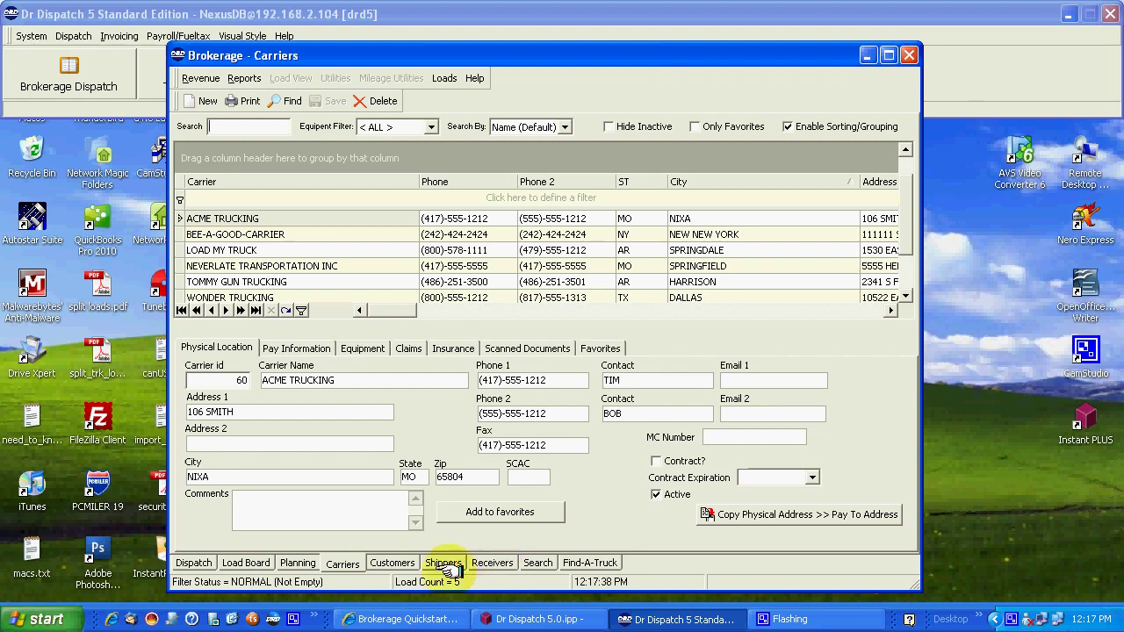
# Create a new brokerage load on the dispatch form with ACME TRUCKING as carrier, acknowledging the insurance warnings
pyautogui.click(197, 561)
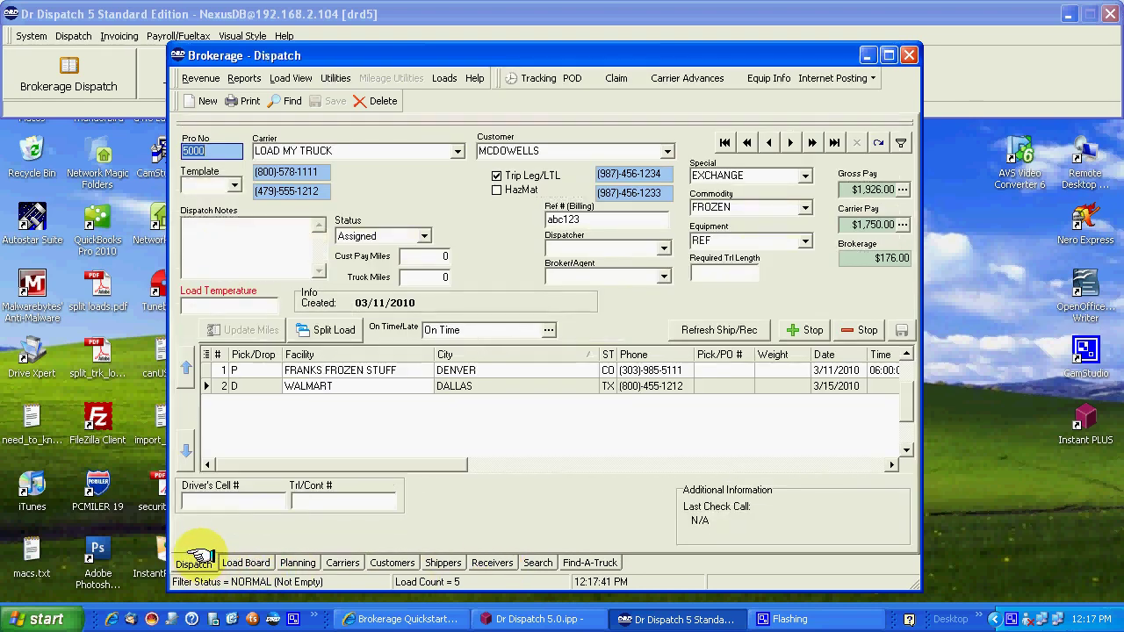
pyautogui.click(206, 101)
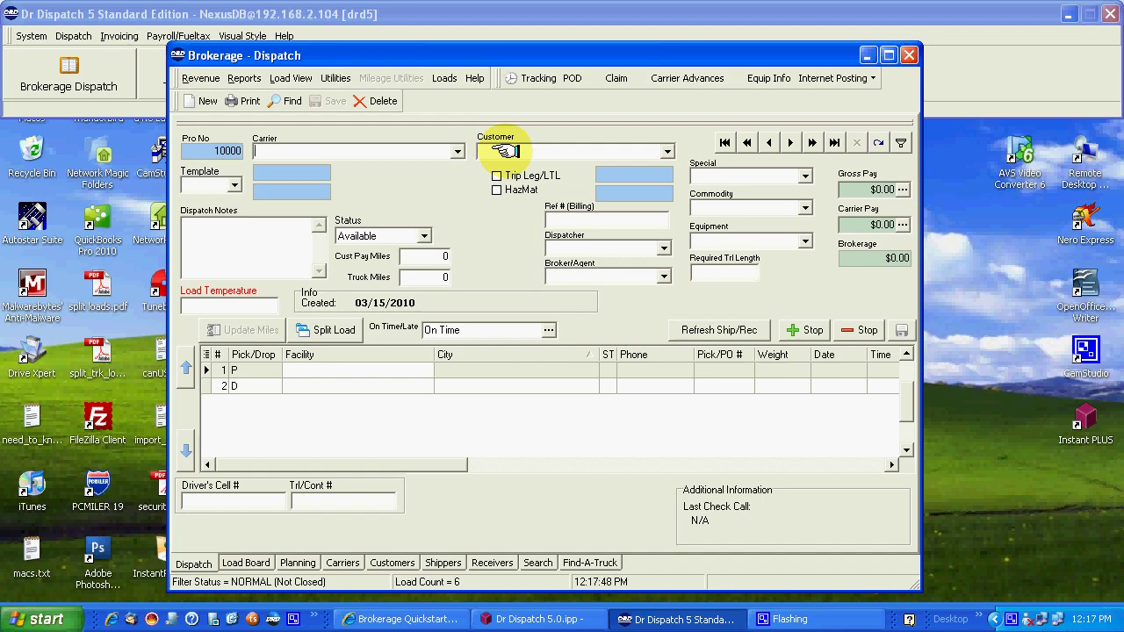
pyautogui.write('ACME TRUCKING')
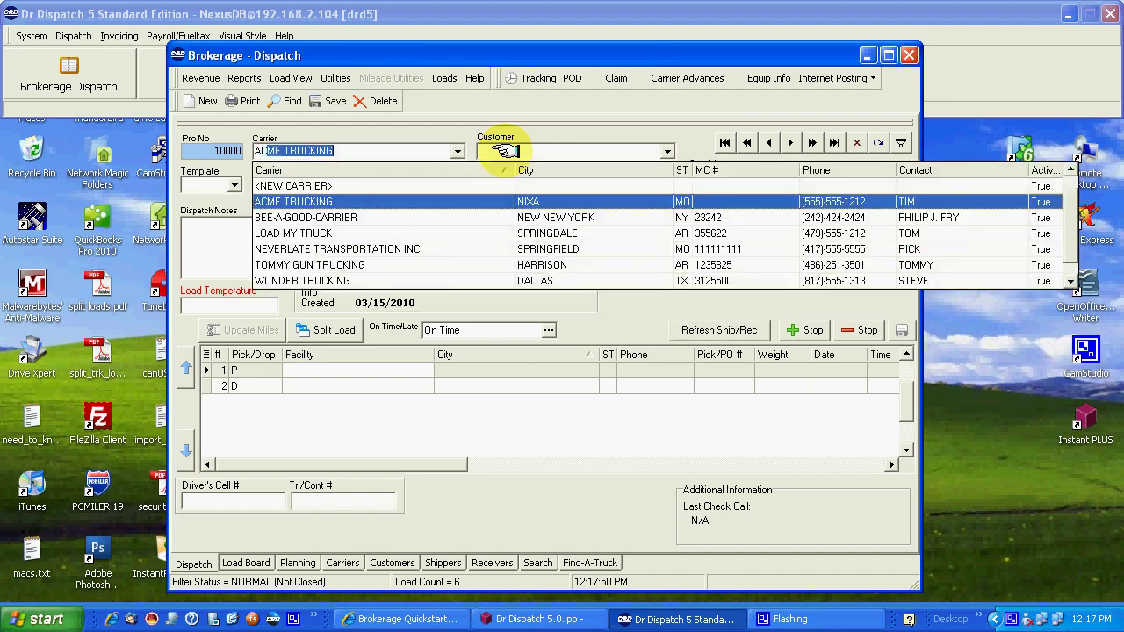
pyautogui.press('Return')
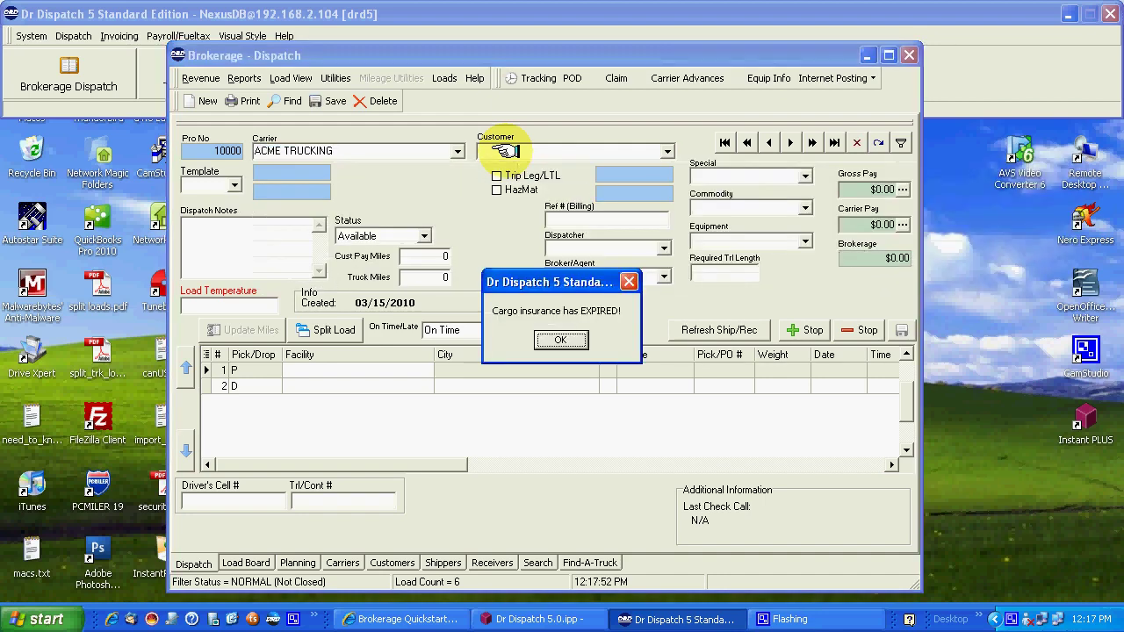
pyautogui.press('Return')
pyautogui.press('Return')
pyautogui.press('Return')
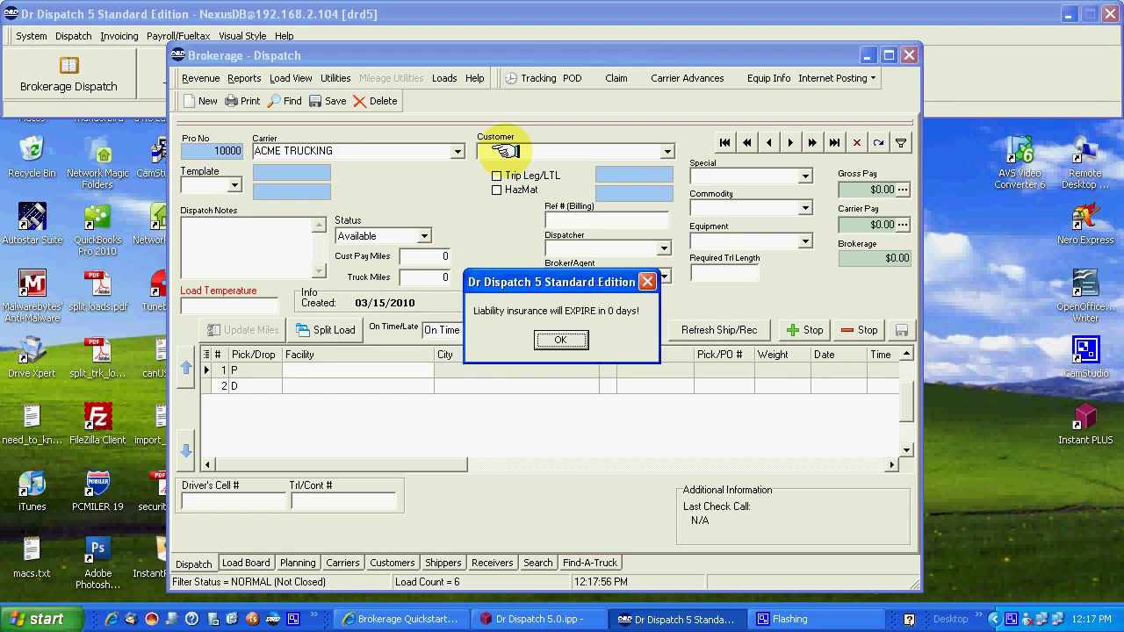
pyautogui.press('Return')
pyautogui.press('Return')
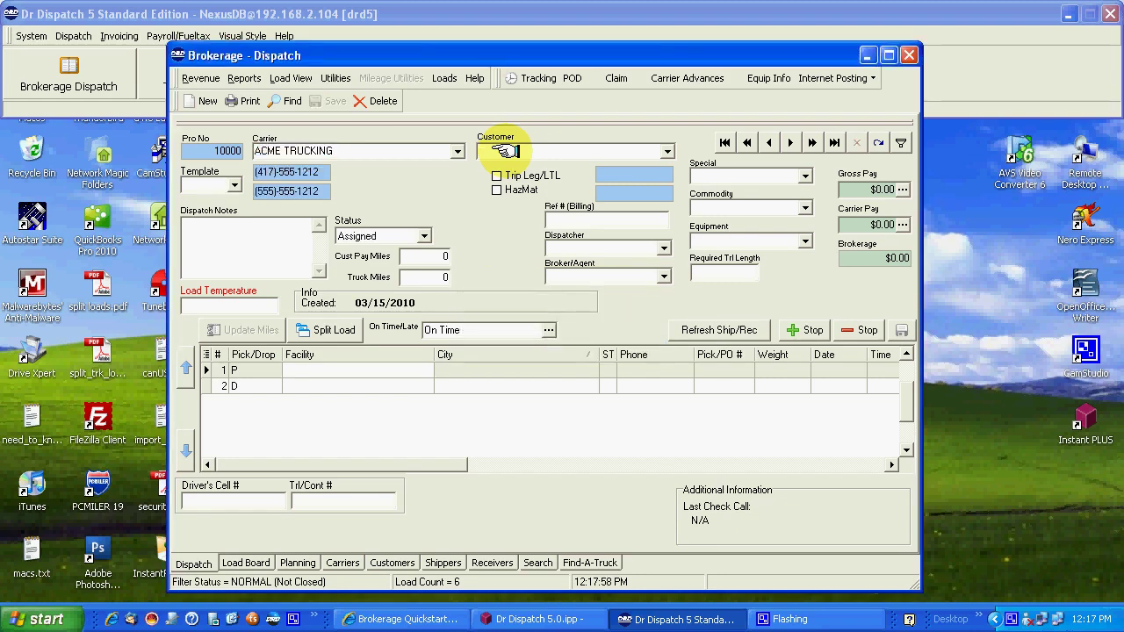
# Assign KRAFT FOODS-CHAMP as the load's customer and set Special to EXCHANGE
pyautogui.write('kr')
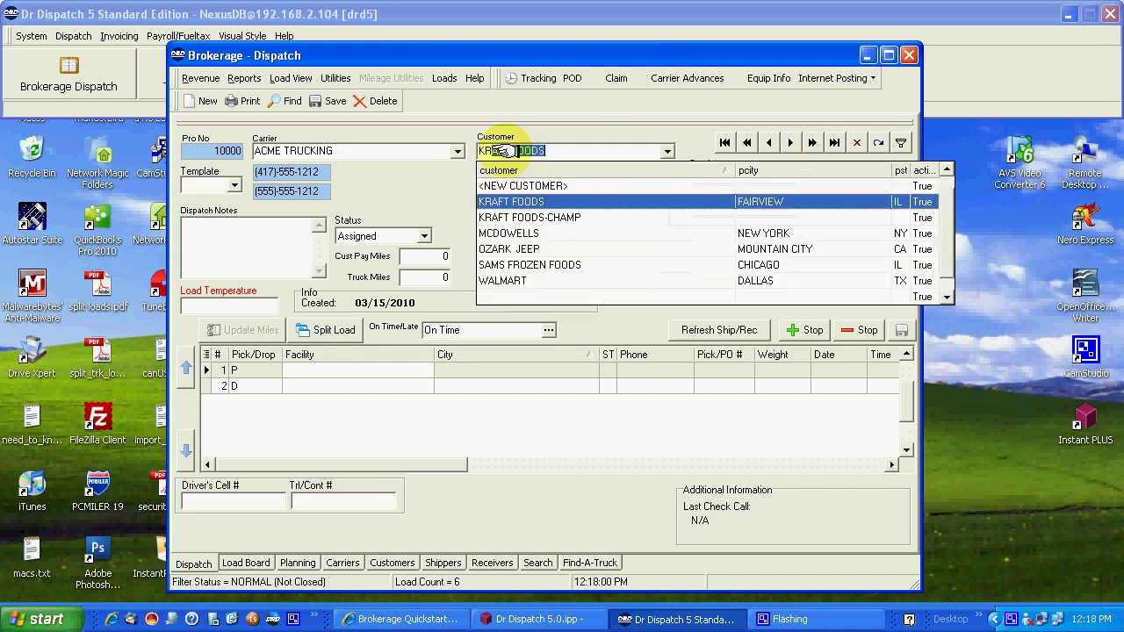
pyautogui.press('Down')
pyautogui.press('Return')
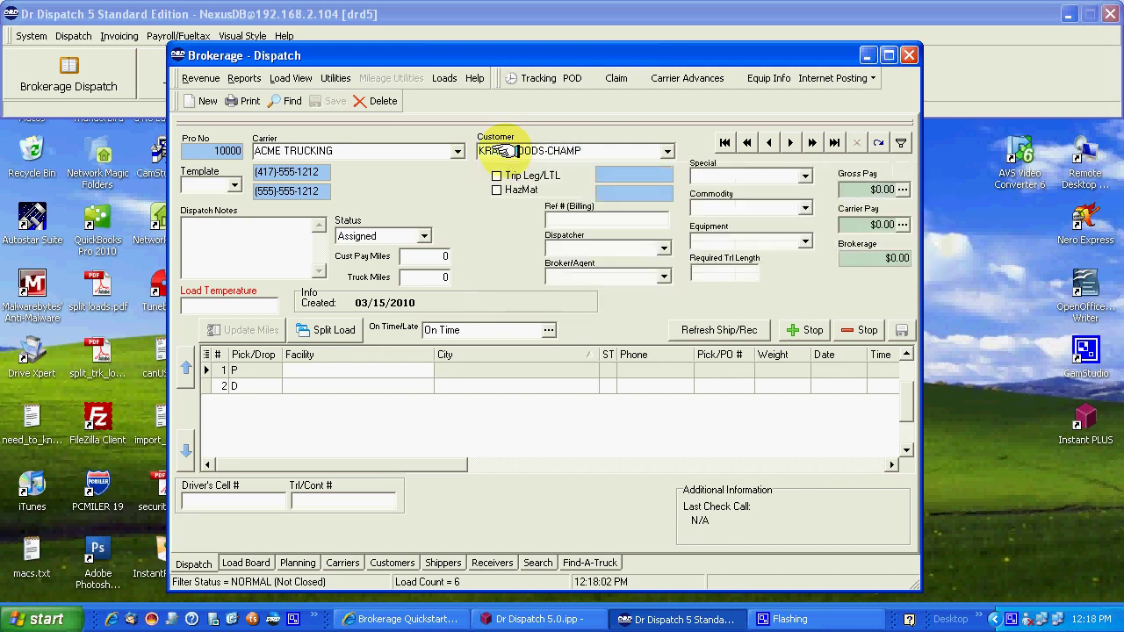
pyautogui.press('Tab')
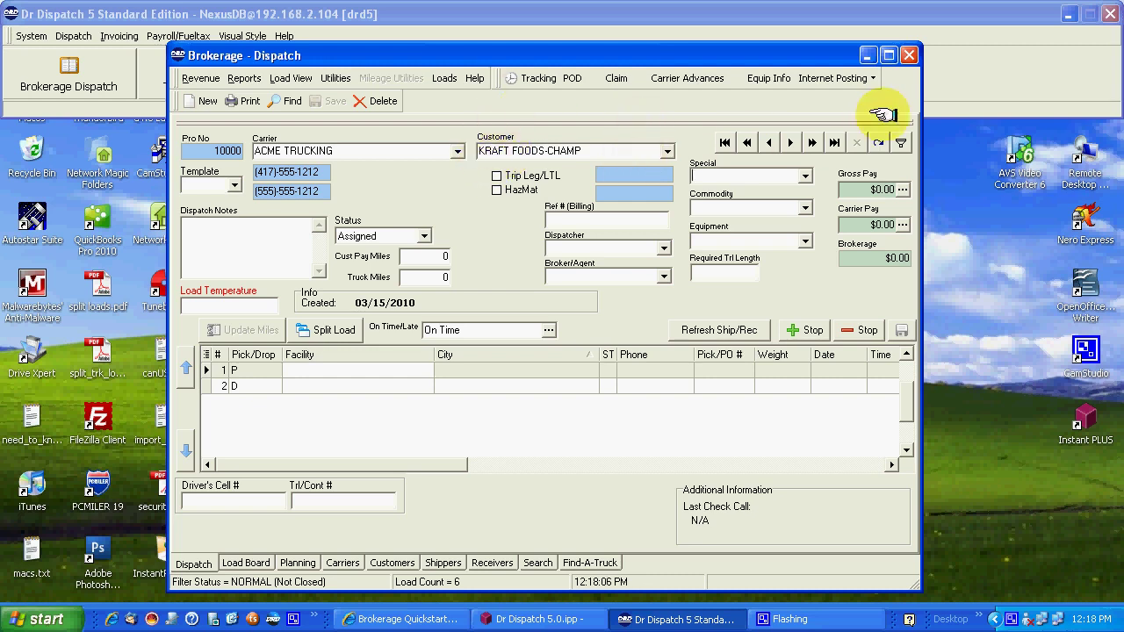
pyautogui.write('PA')
pyautogui.press('Down')
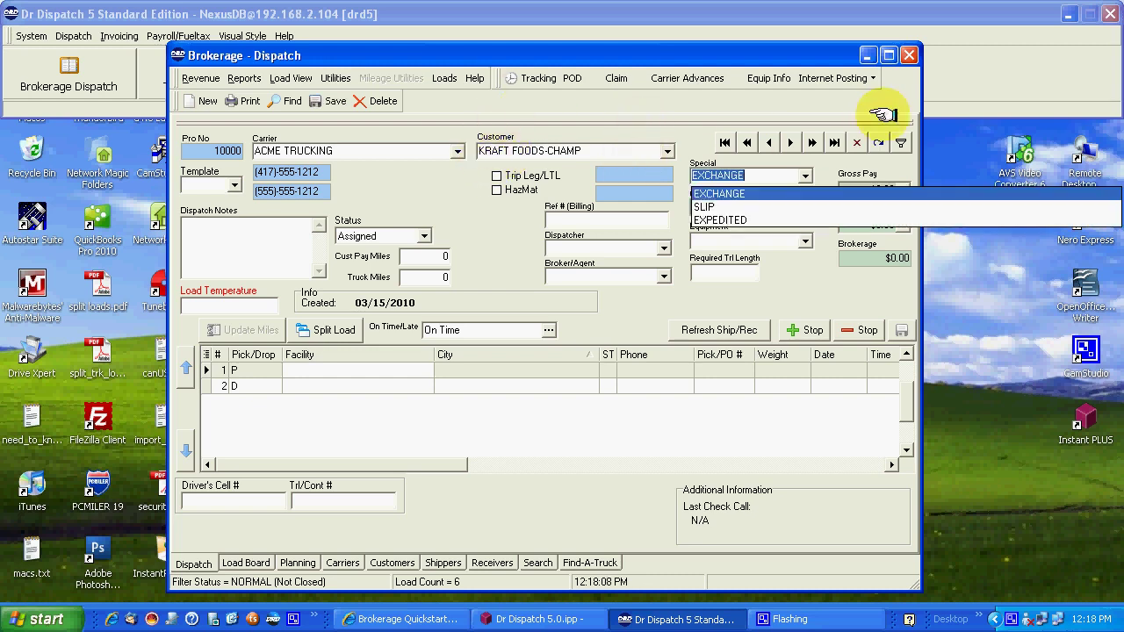
pyautogui.press('Tab')
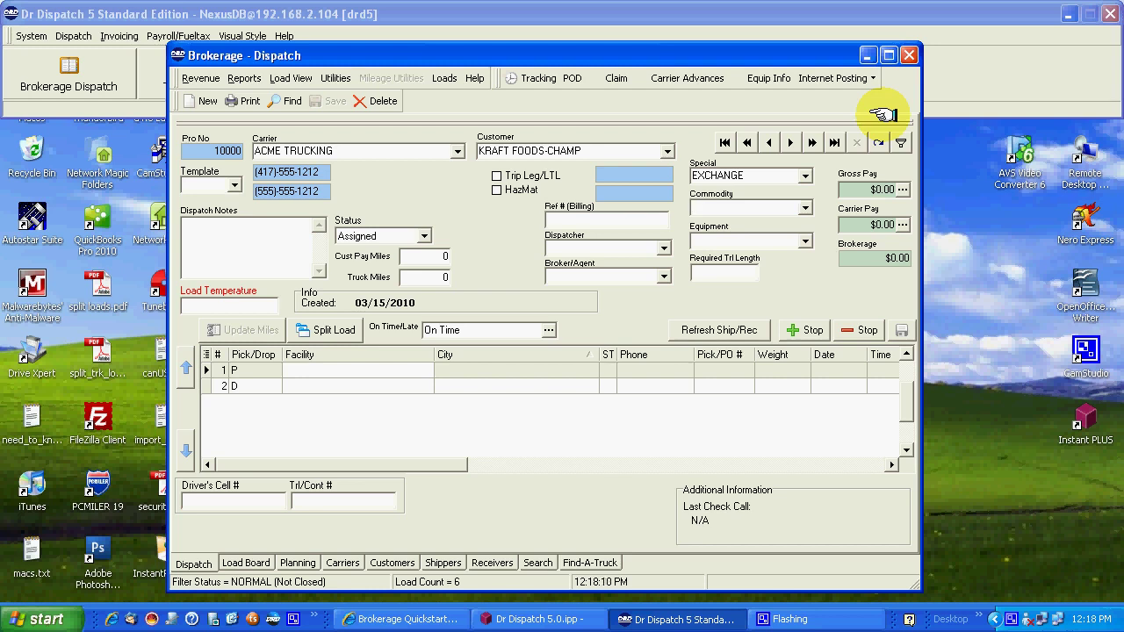
# Set the load's commodity to FROZEN
pyautogui.hotkey('alt', 'Down')
pyautogui.press('Down')
pyautogui.press('Down')
pyautogui.press('Down')
pyautogui.press('Down')
pyautogui.press('Up')
pyautogui.press('Up')
pyautogui.press('Up')
pyautogui.press('Up')
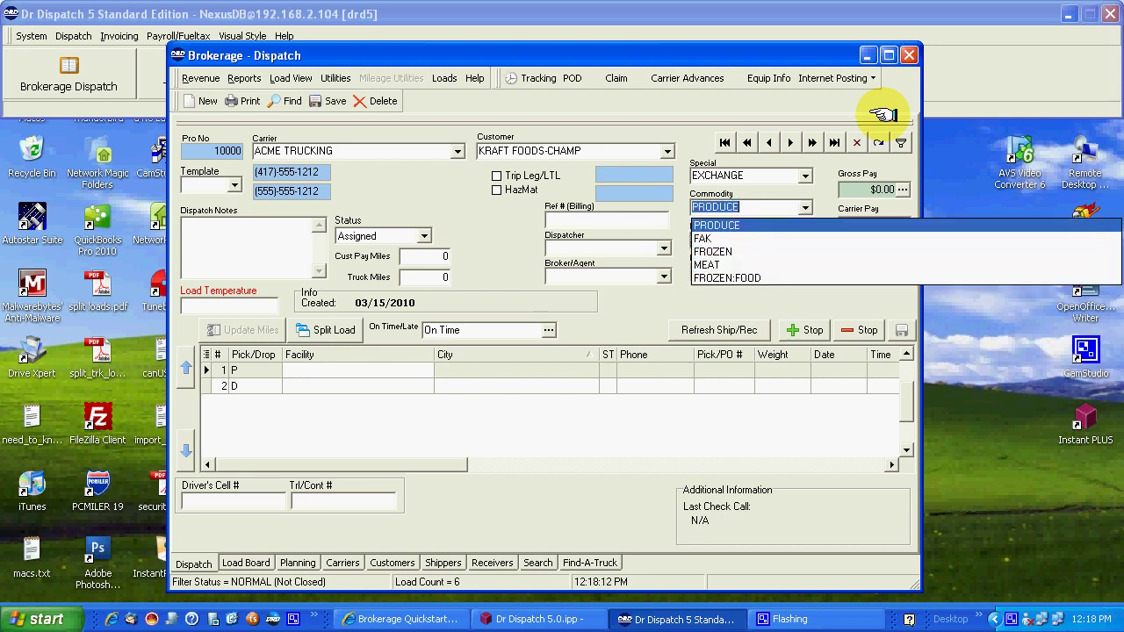
pyautogui.press('Down')
pyautogui.press('Down')
pyautogui.press('Down')
pyautogui.press('Up')
pyautogui.press('Up')
pyautogui.press('Up')
pyautogui.press('Down')
pyautogui.press('Down')
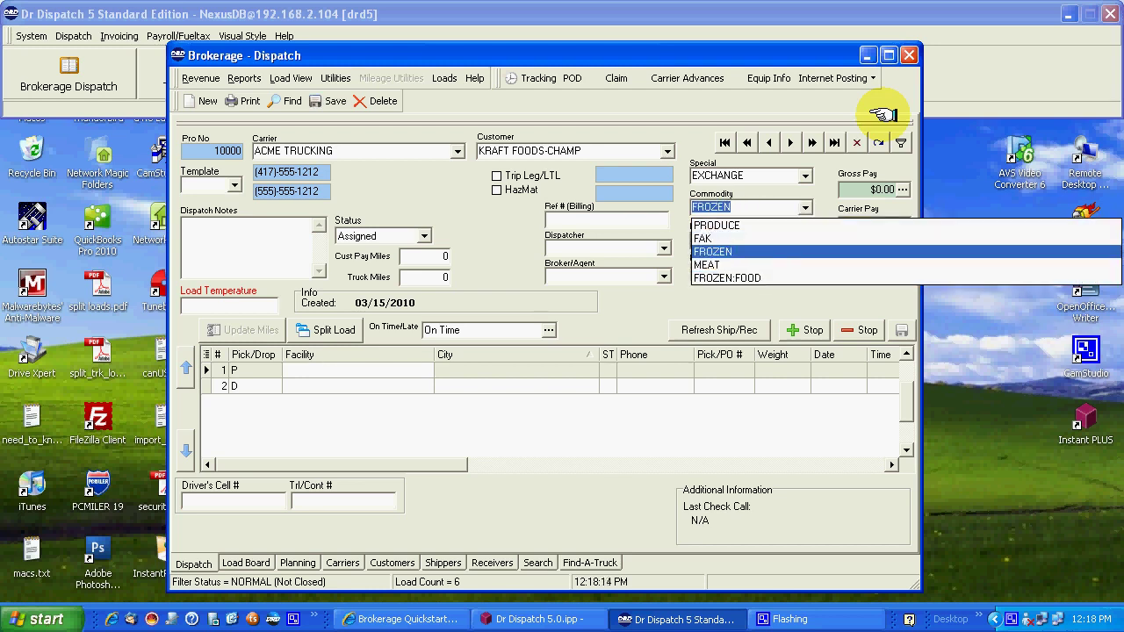
pyautogui.press('Tab')
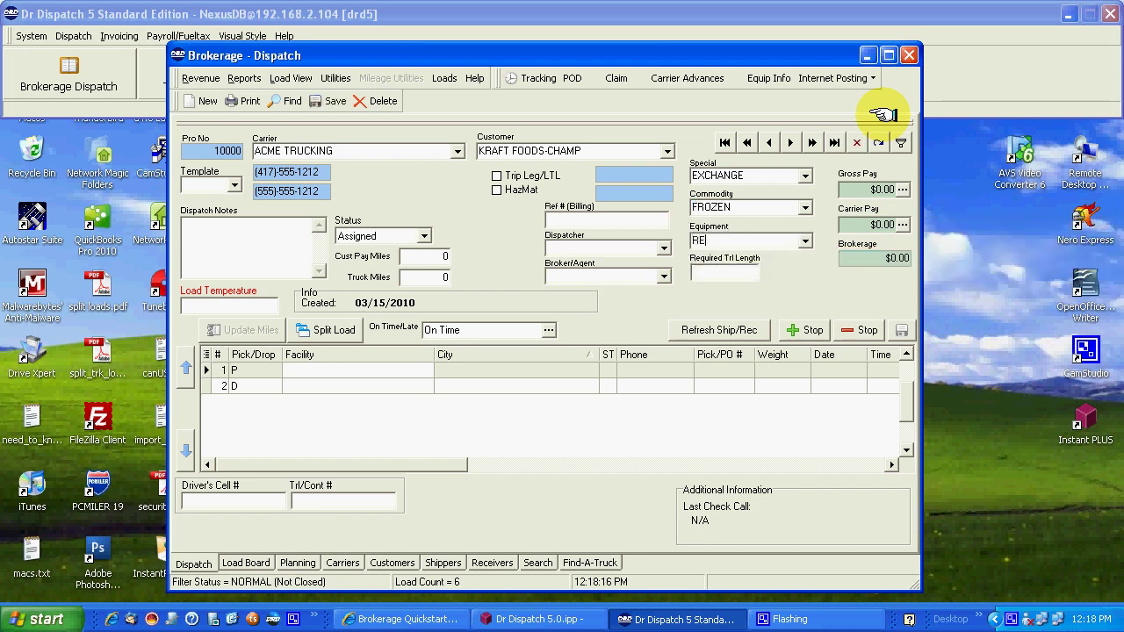
# Set the load's equipment to REEFER, leaving the dispatcher blank
pyautogui.write('RE')
pyautogui.press('Return')
pyautogui.hotkey('ctrl', 's')
pyautogui.press('Tab')
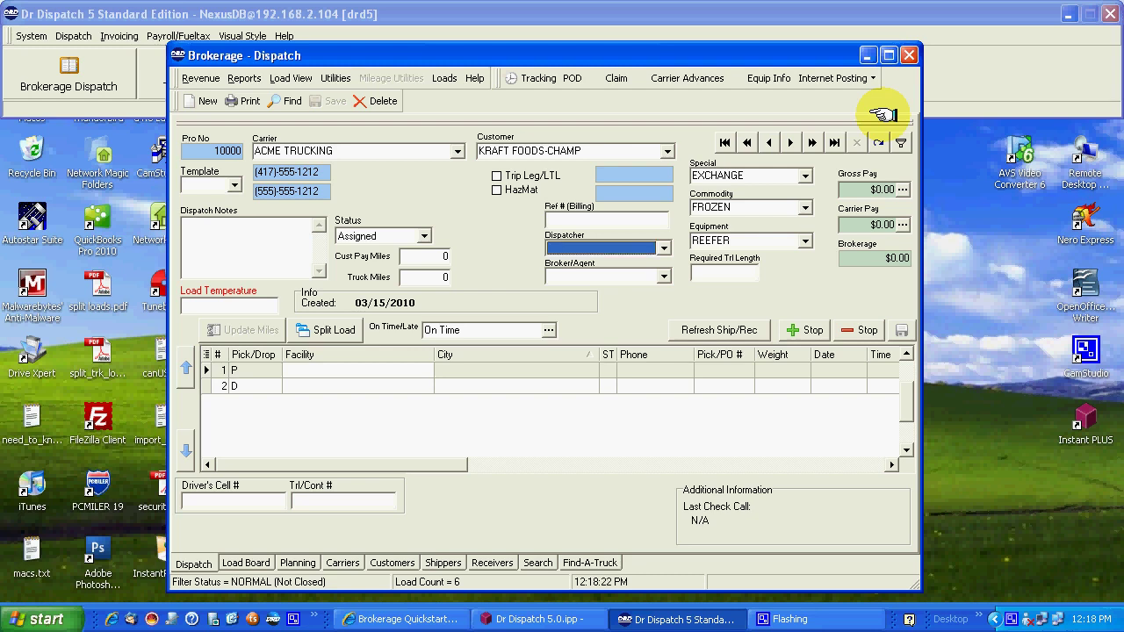
pyautogui.press('Tab')
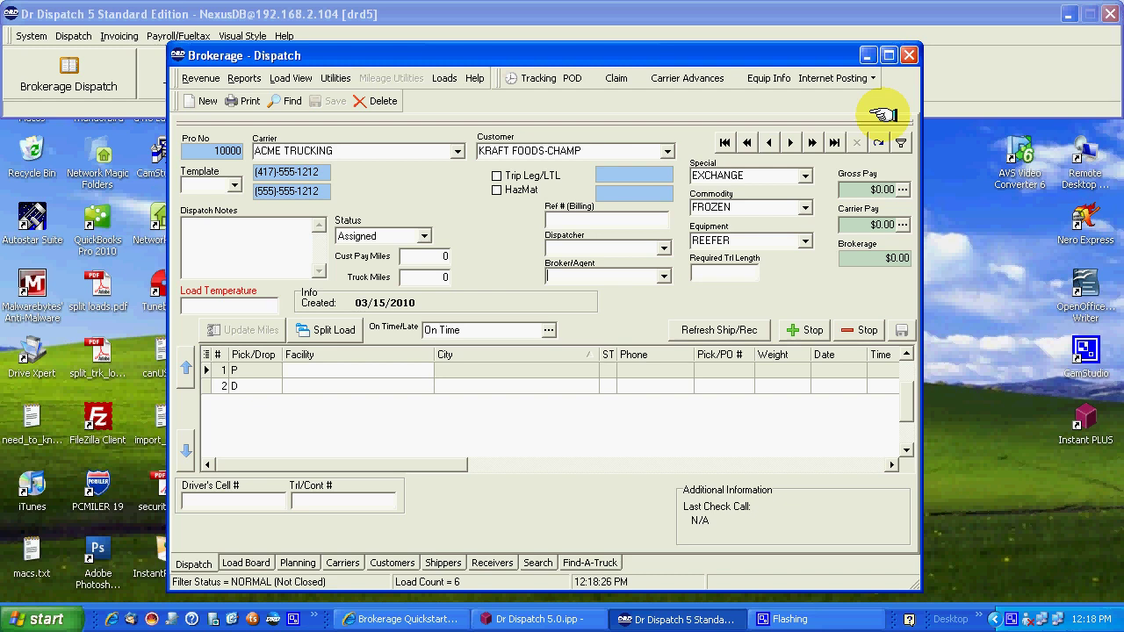
# Choose TOYS AND STUFF in Jersey City as the facility for the pickup stop, leaving the broker/agent blank
pyautogui.press('Tab')
pyautogui.press('Tab')
pyautogui.press('Tab')
pyautogui.write('K')
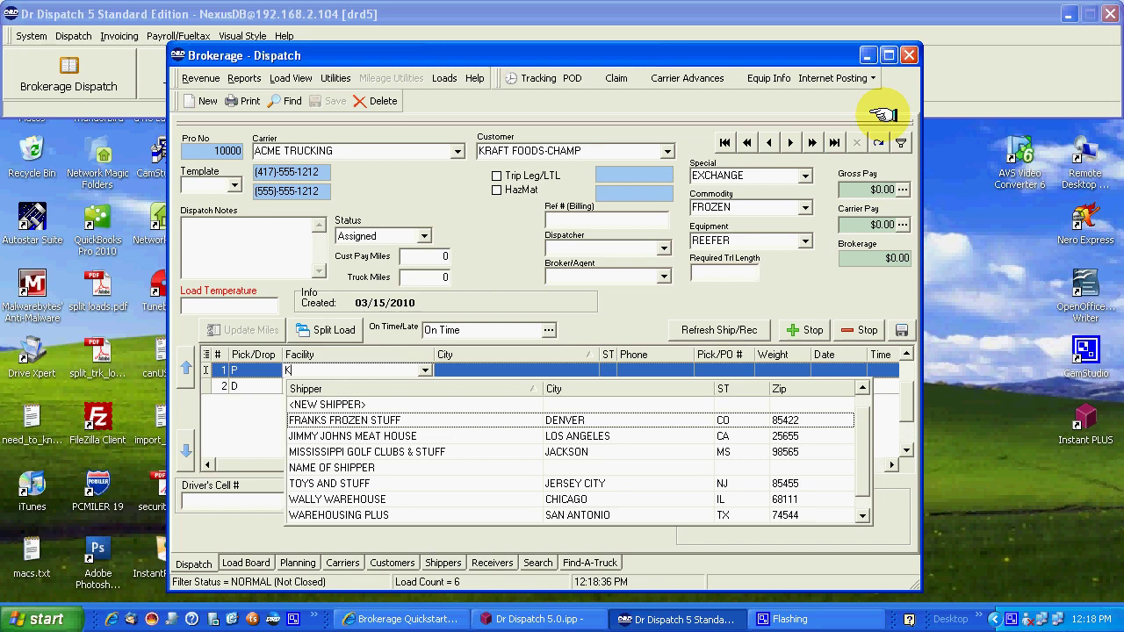
pyautogui.press('Down')
pyautogui.press('Down')
pyautogui.press('Down')
pyautogui.press('Down')
pyautogui.press('Return')
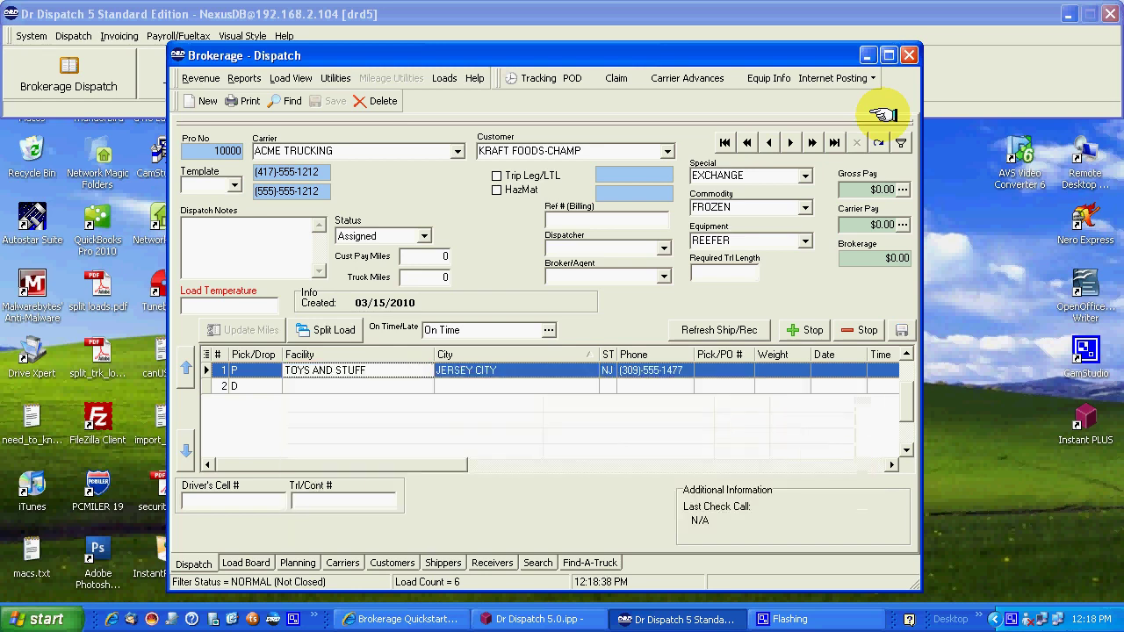
# Date the pickup stop 3/15/2010, leave its remaining fields blank, and move on to the drop stop
pyautogui.press('Tab')
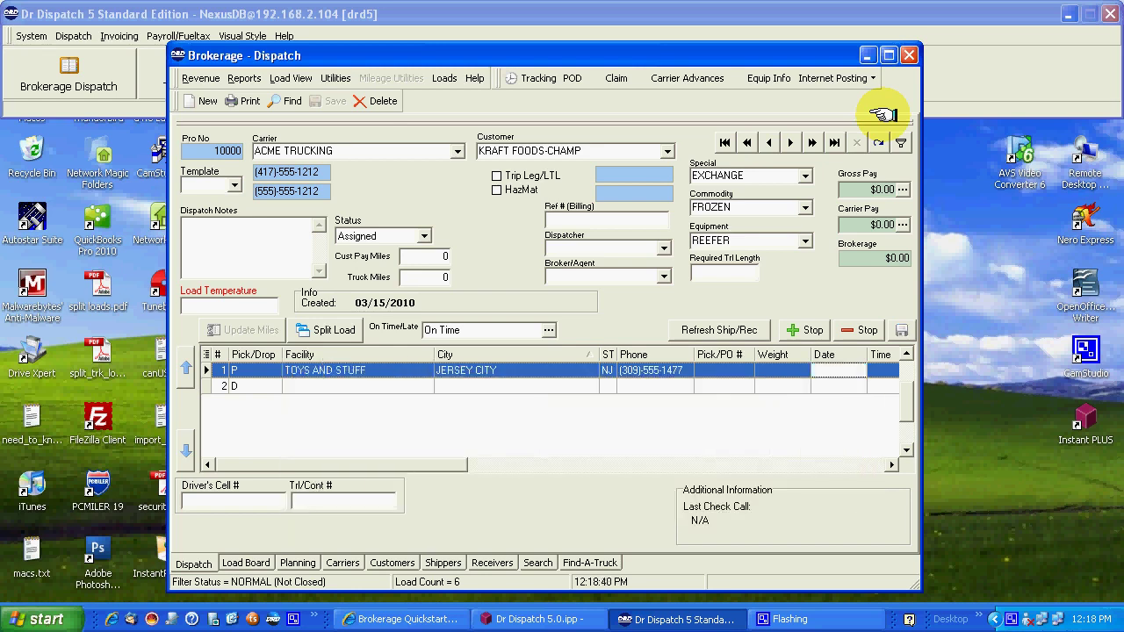
pyautogui.press('Tab')
pyautogui.press('Tab')
pyautogui.press('Tab')
pyautogui.press('Tab')
pyautogui.press('Tab')
pyautogui.press('Tab')
pyautogui.press('Tab')
pyautogui.press('Tab')
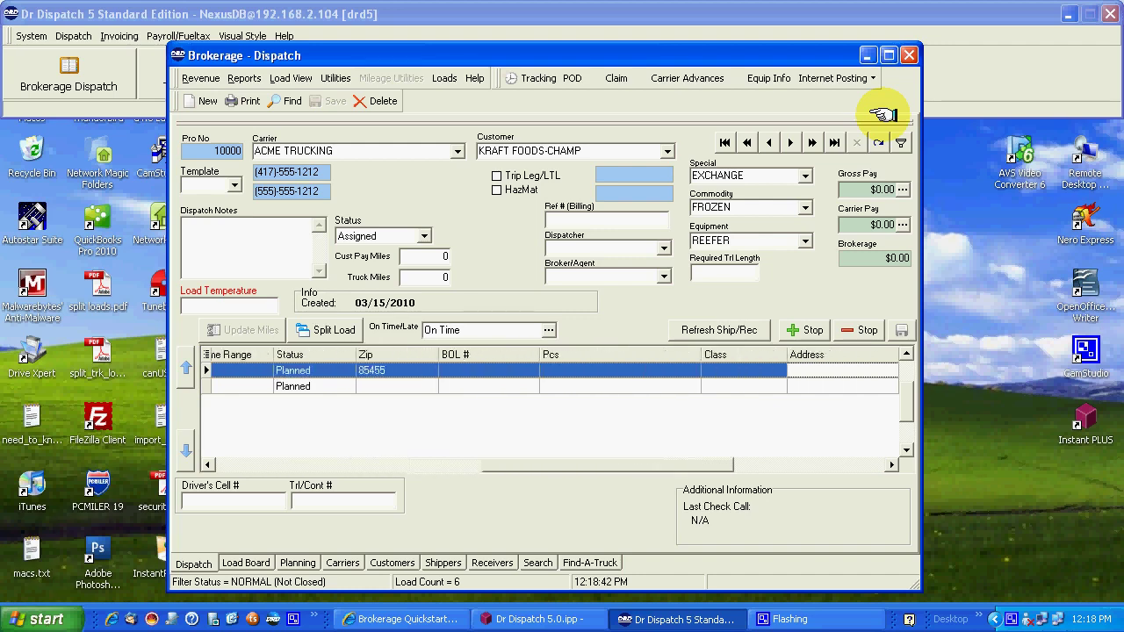
pyautogui.press('Tab')
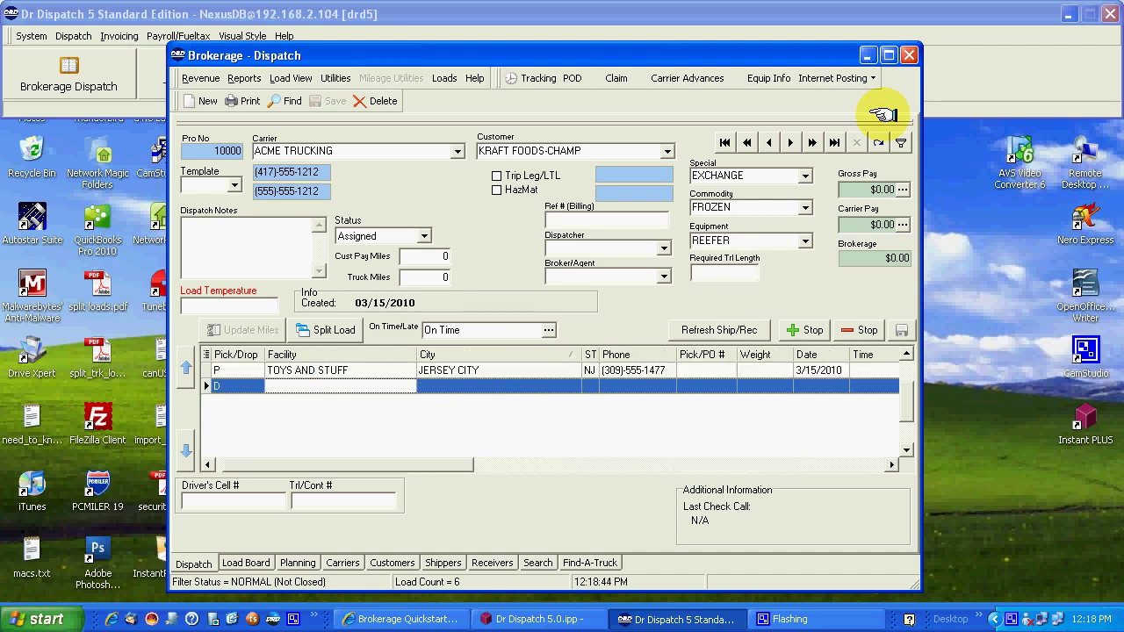
# Choose WALLY WAREHOUSE in Chicago as the receiving facility for the drop stop
pyautogui.write('G')
pyautogui.press('End')
pyautogui.press('Up')
pyautogui.press('Up')
pyautogui.press('Up')
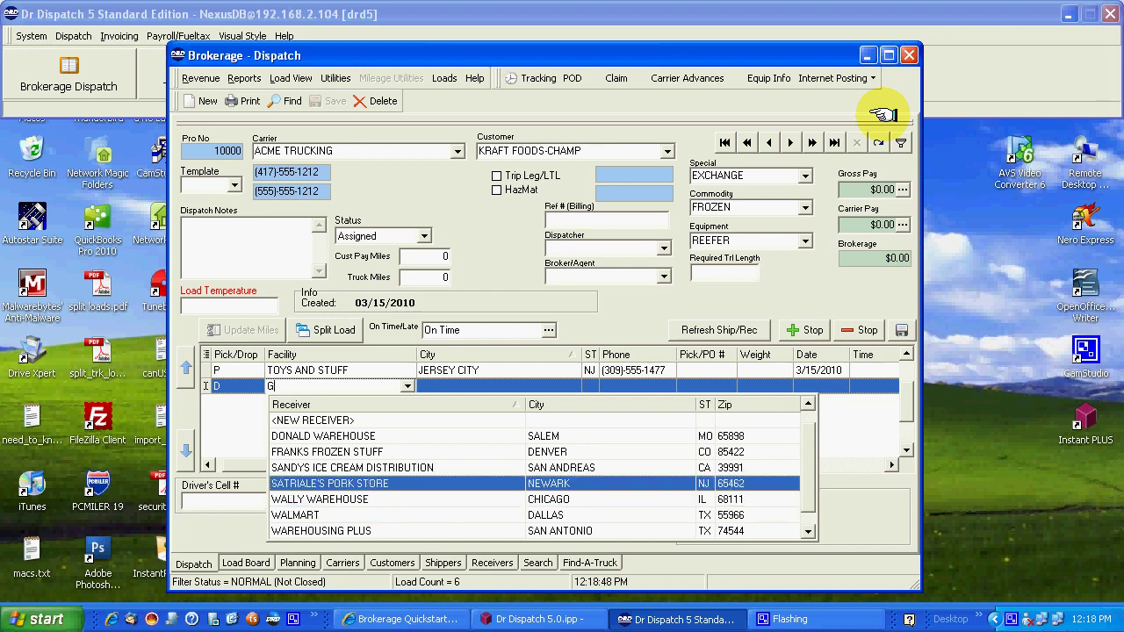
pyautogui.press('Down')
pyautogui.press('Return')
pyautogui.press('Tab')
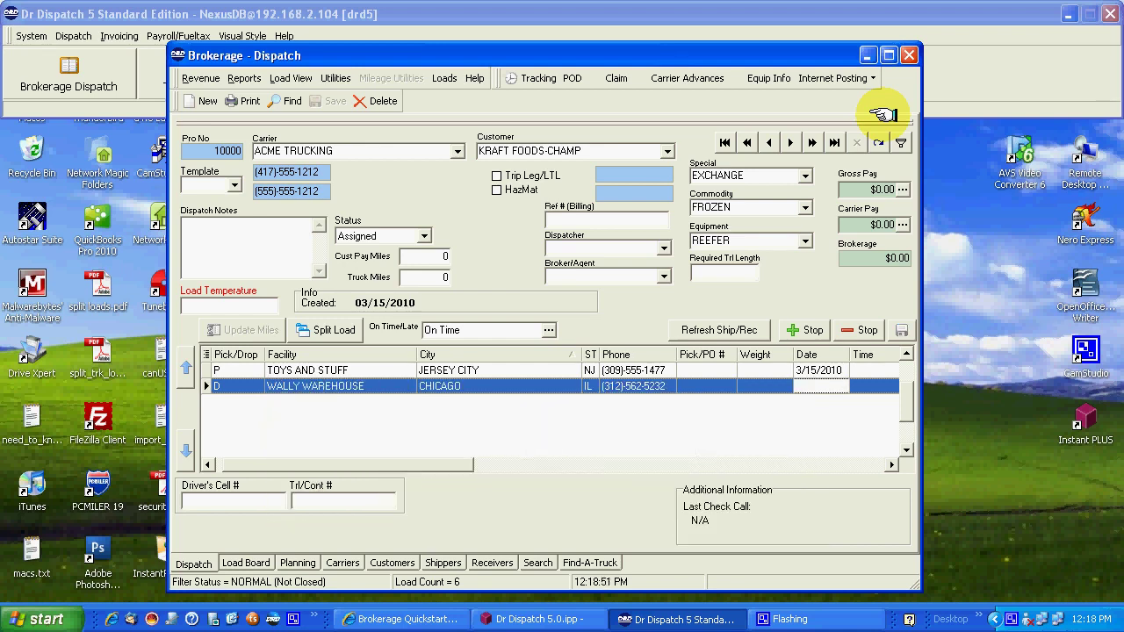
# Set the drop stop's date to 3/18/2010 and its time to 06:00, leaving its remaining fields as they are
pyautogui.click(843, 385)
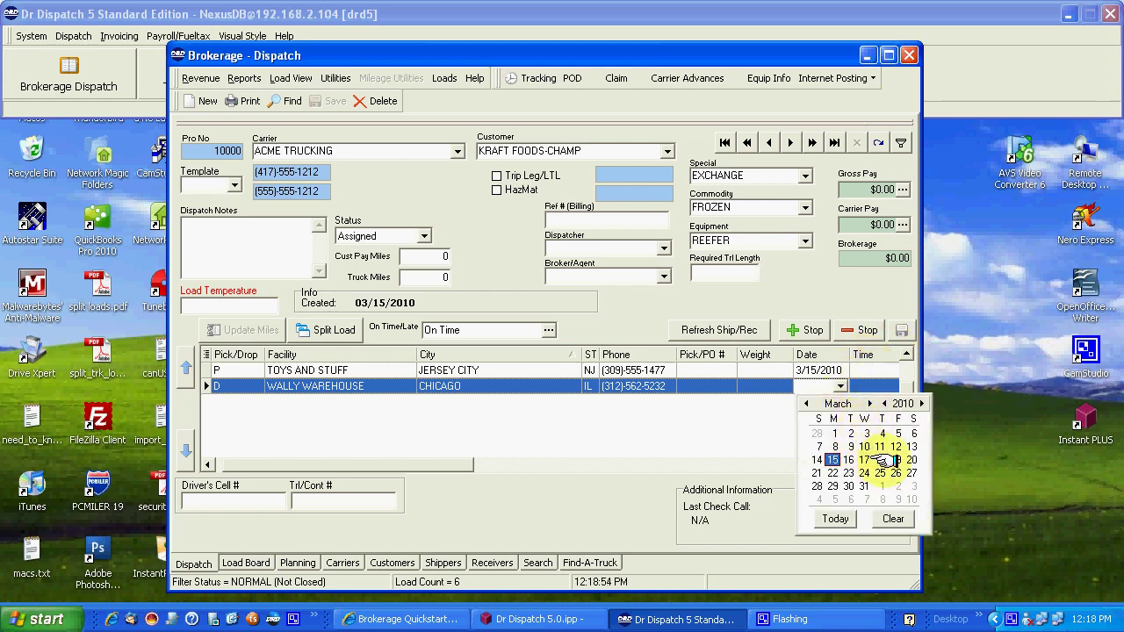
pyautogui.click(881, 457)
pyautogui.press('Tab')
pyautogui.write('0600')
pyautogui.press('Tab')
pyautogui.press('Tab')
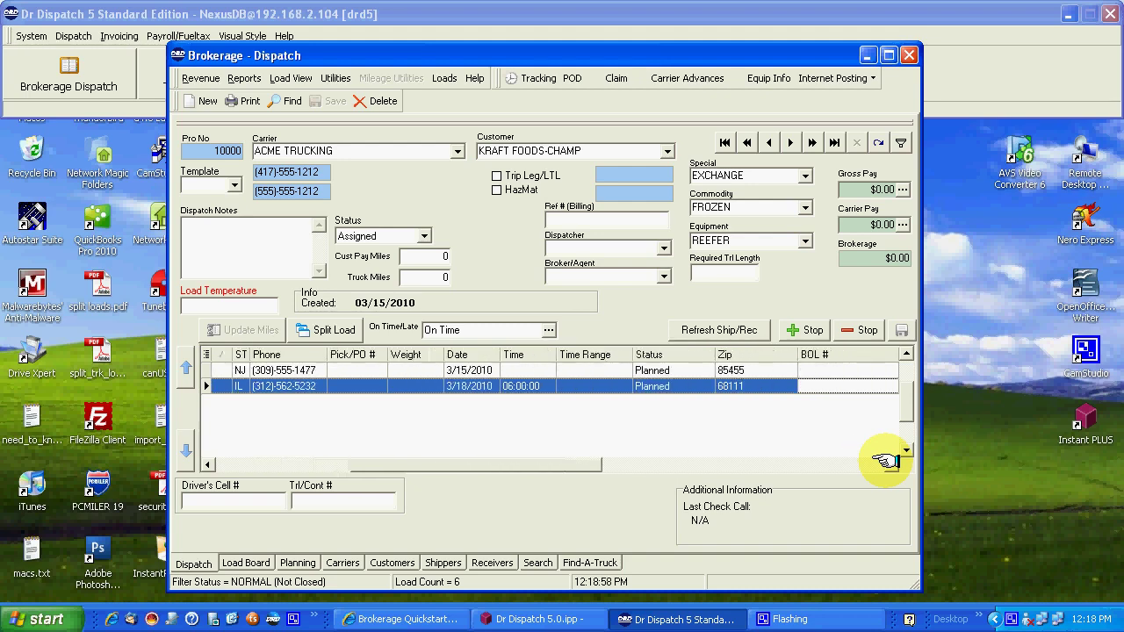
pyautogui.press('Tab')
pyautogui.press('Tab')
pyautogui.press('Tab')
pyautogui.press('Tab')
pyautogui.press('Tab')
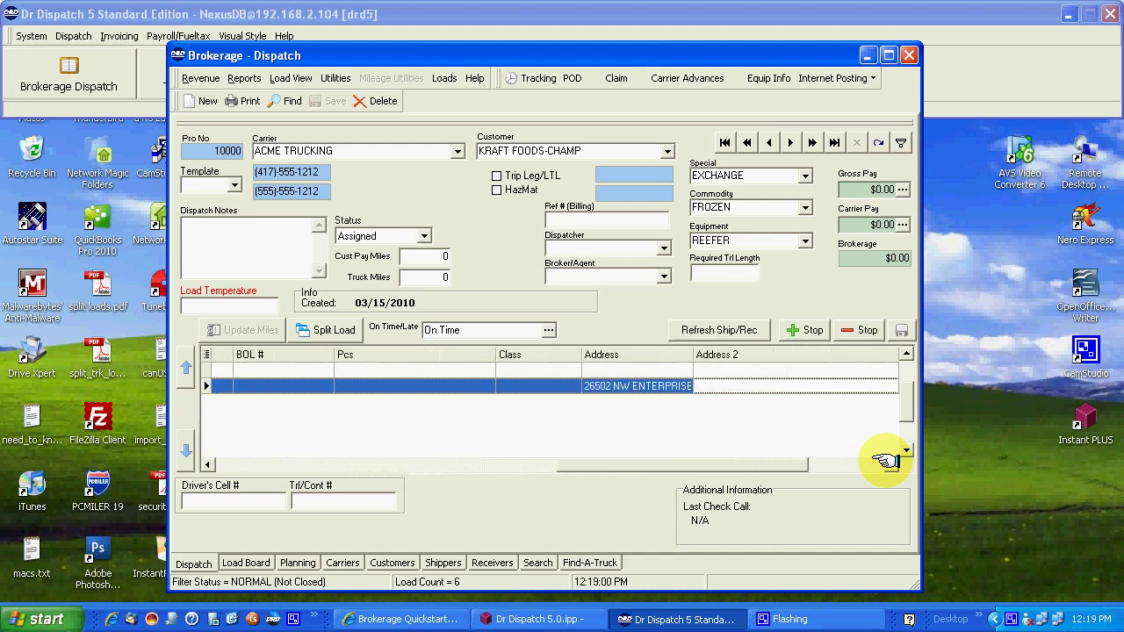
# Finish entering stops and calculate the customer rate by miles at 1.62 per mile for 655 miles
pyautogui.press('n')
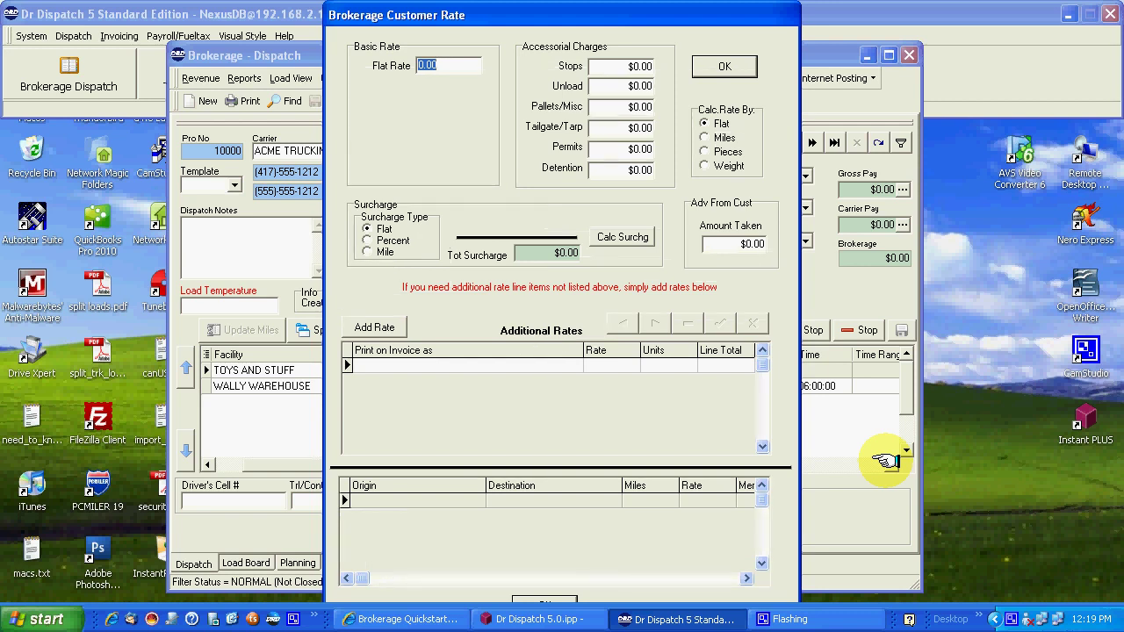
pyautogui.click(716, 138)
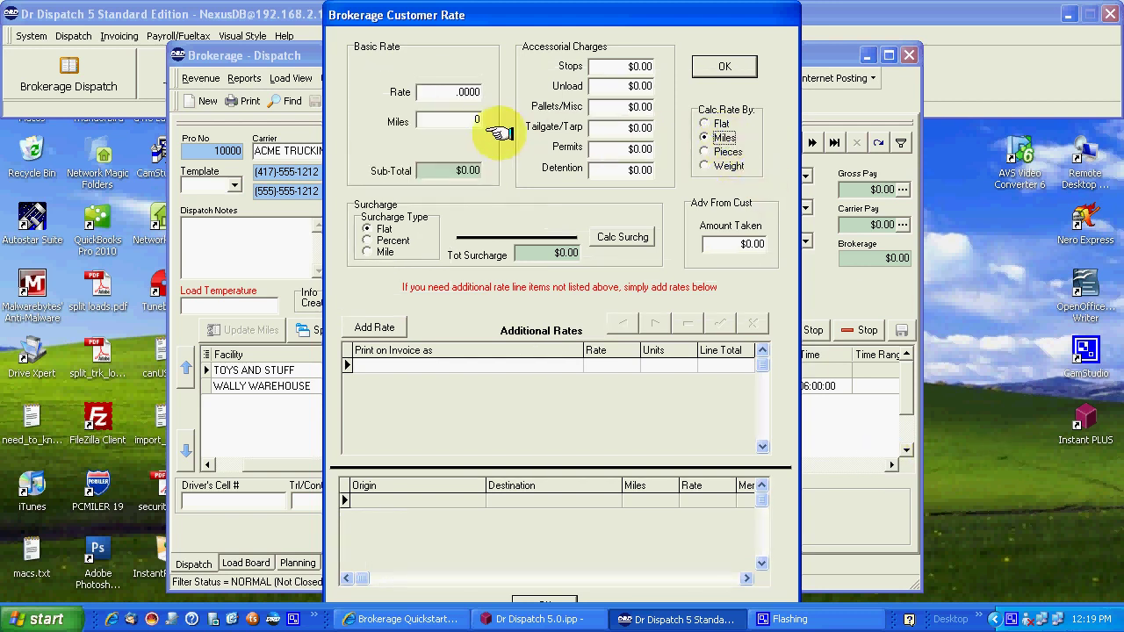
pyautogui.click(467, 95)
pyautogui.write('1.62')
pyautogui.press('Tab')
pyautogui.press('Tab')
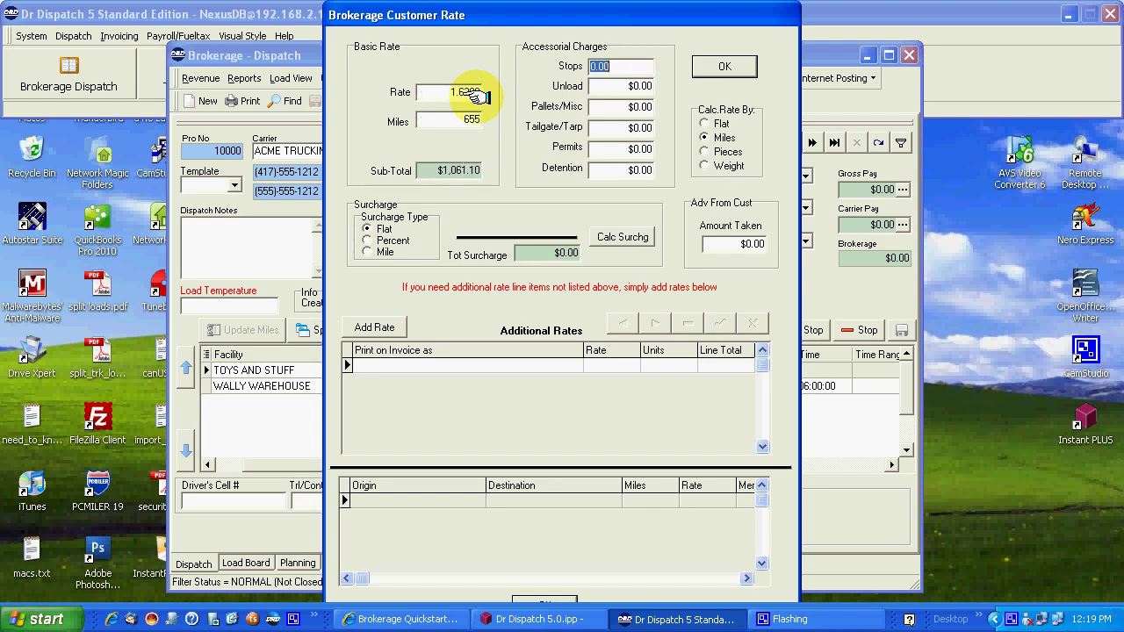
# Add a $75 unload charge to the customer rate and accept the rate form
pyautogui.click(621, 86)
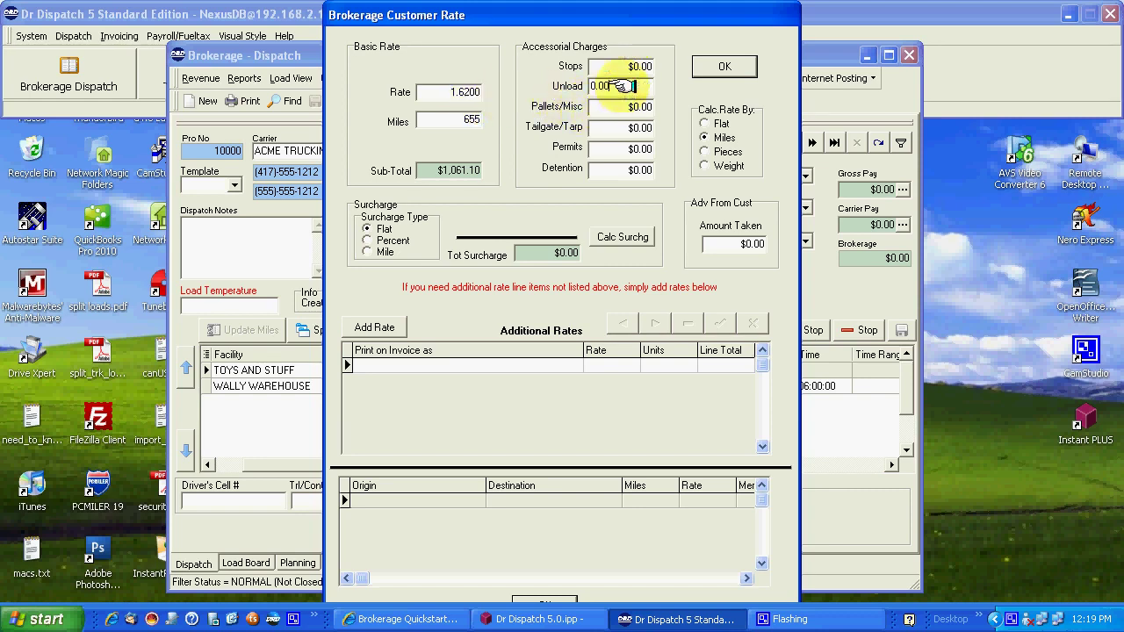
pyautogui.write('75')
pyautogui.press('Tab')
pyautogui.click(725, 65)
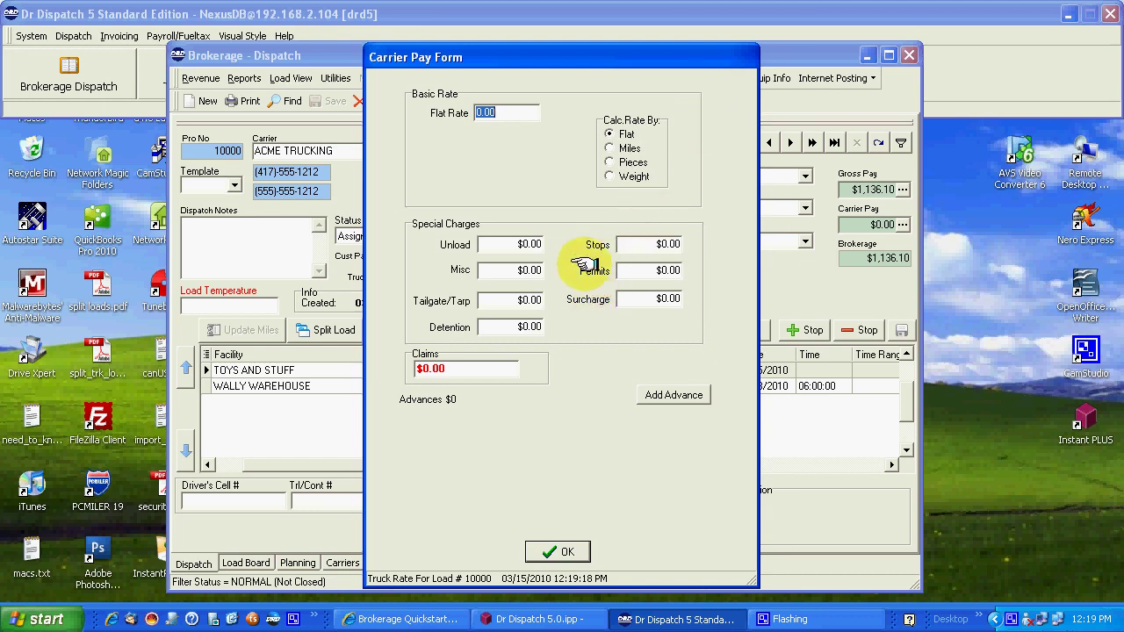
# Set the carrier's flat rate to $800 and accept the carrier pay form
pyautogui.write('800')
pyautogui.press('Tab')
pyautogui.click(547, 550)
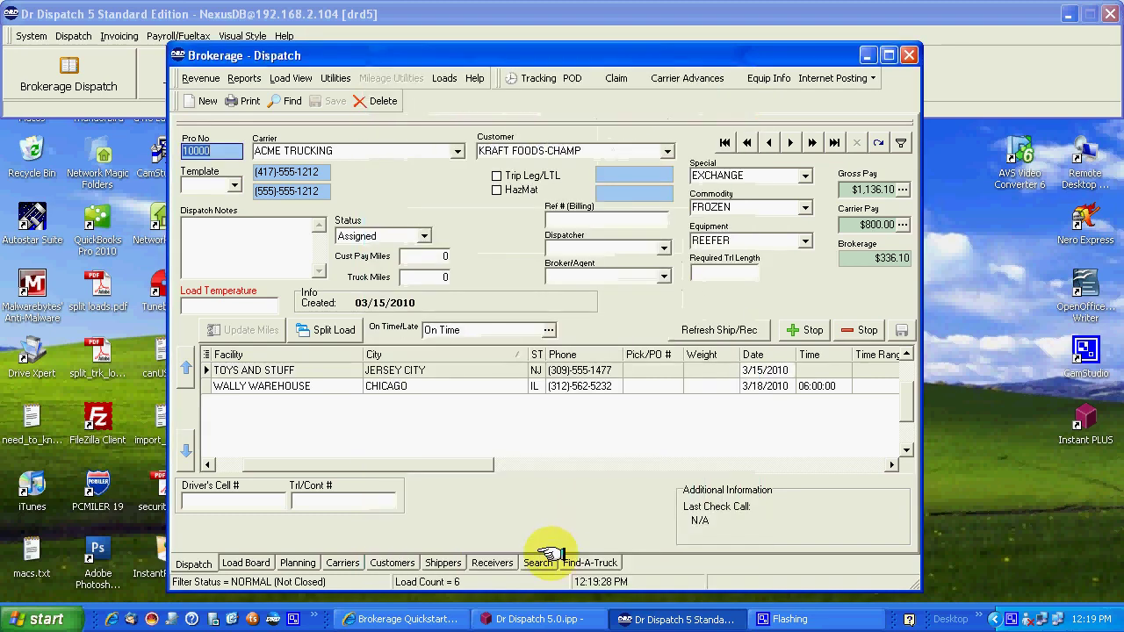
# Check the load's brokerage amount, and generate a print preview of its rate confirmation
pyautogui.click(875, 259)
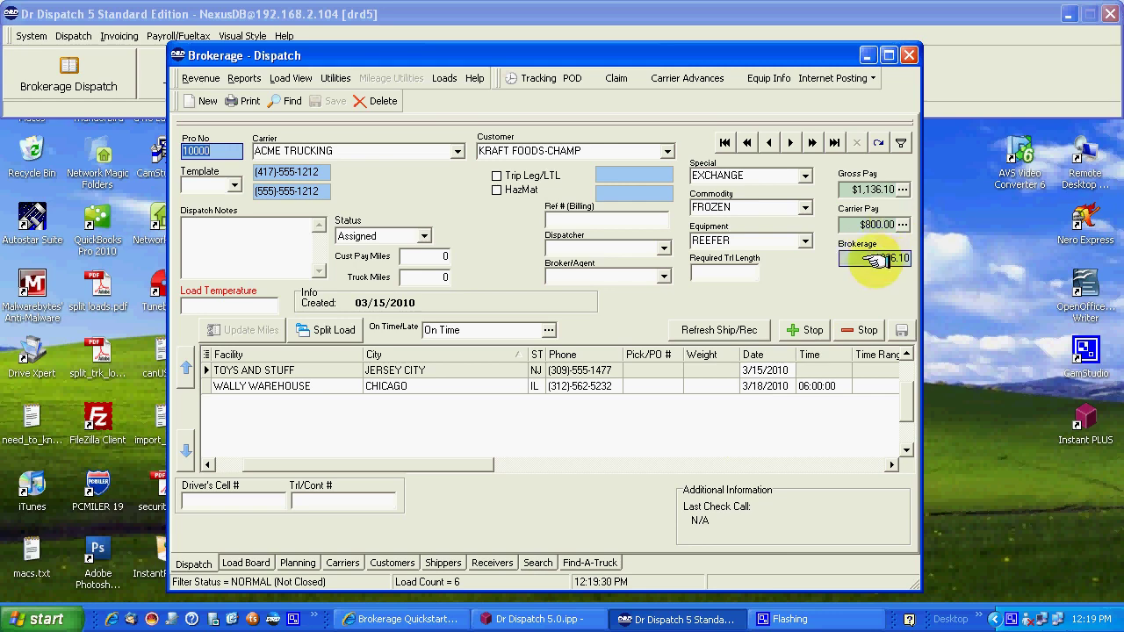
pyautogui.click(242, 100)
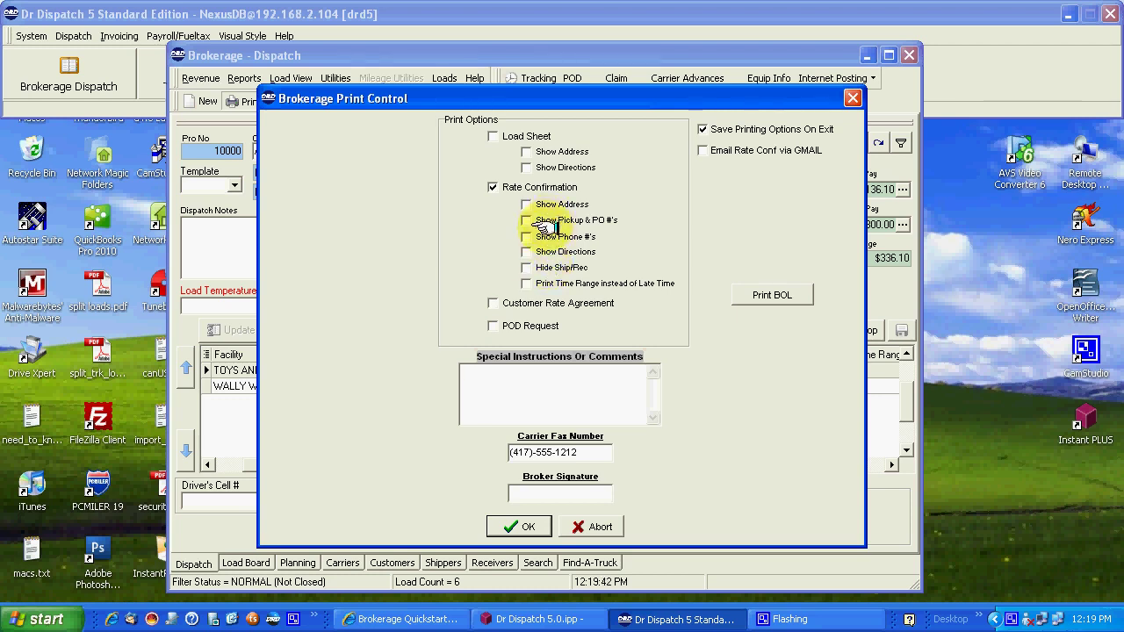
pyautogui.click(524, 521)
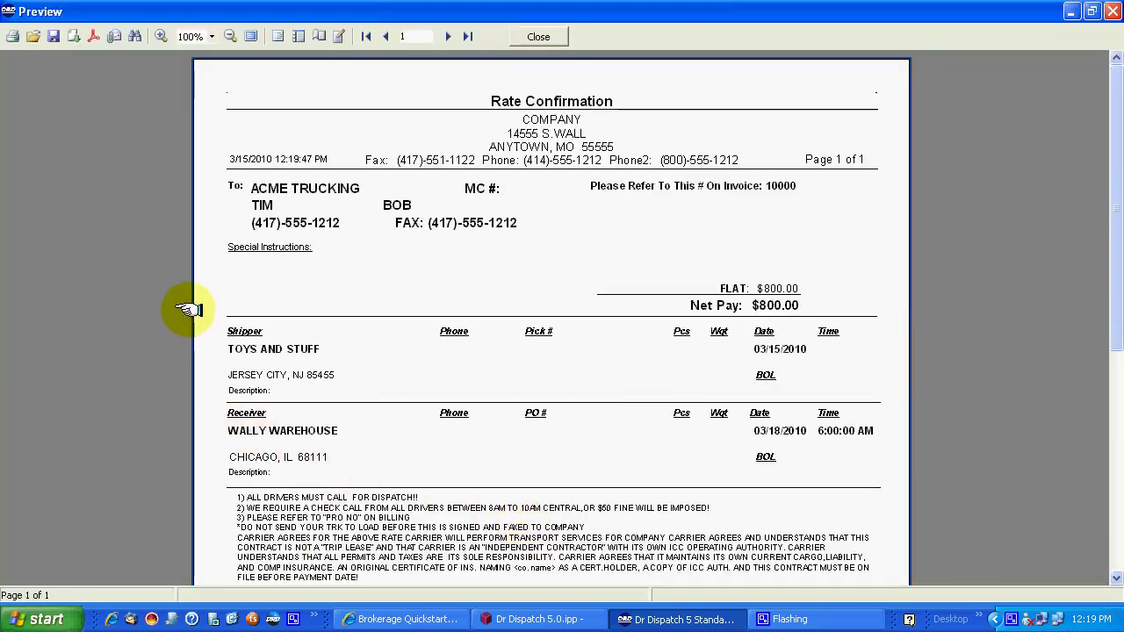
# Review the rate confirmation preview from the pay and stop details down to the signature section, and close the preview
pyautogui.scroll(-1, 114, 283)
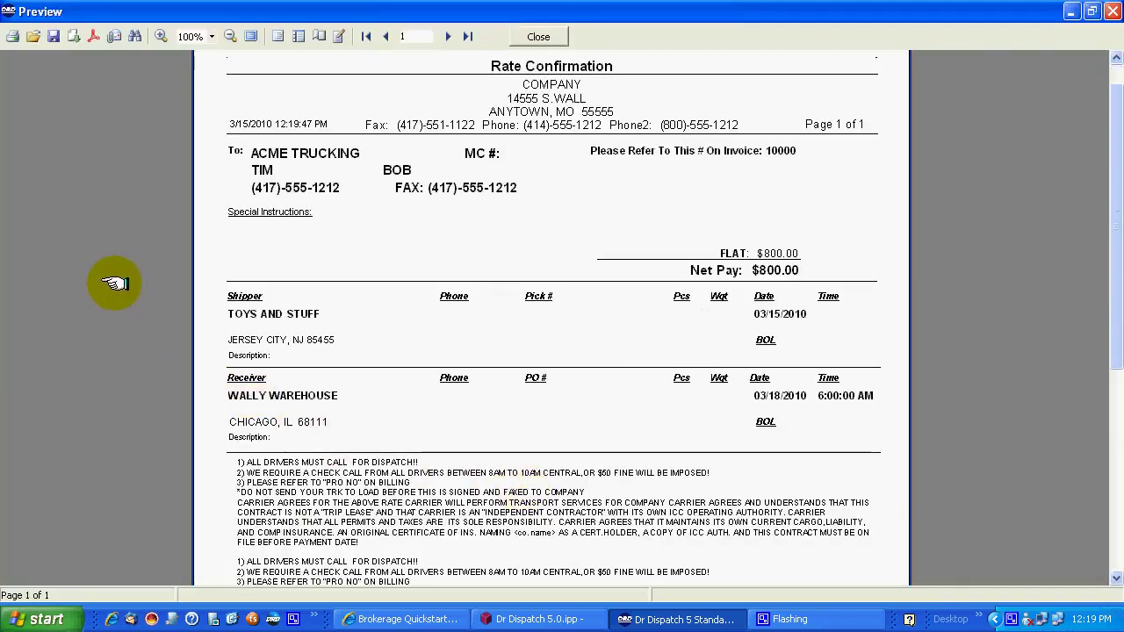
pyautogui.scroll(-3, 100, 281)
pyautogui.scroll(3, 100, 281)
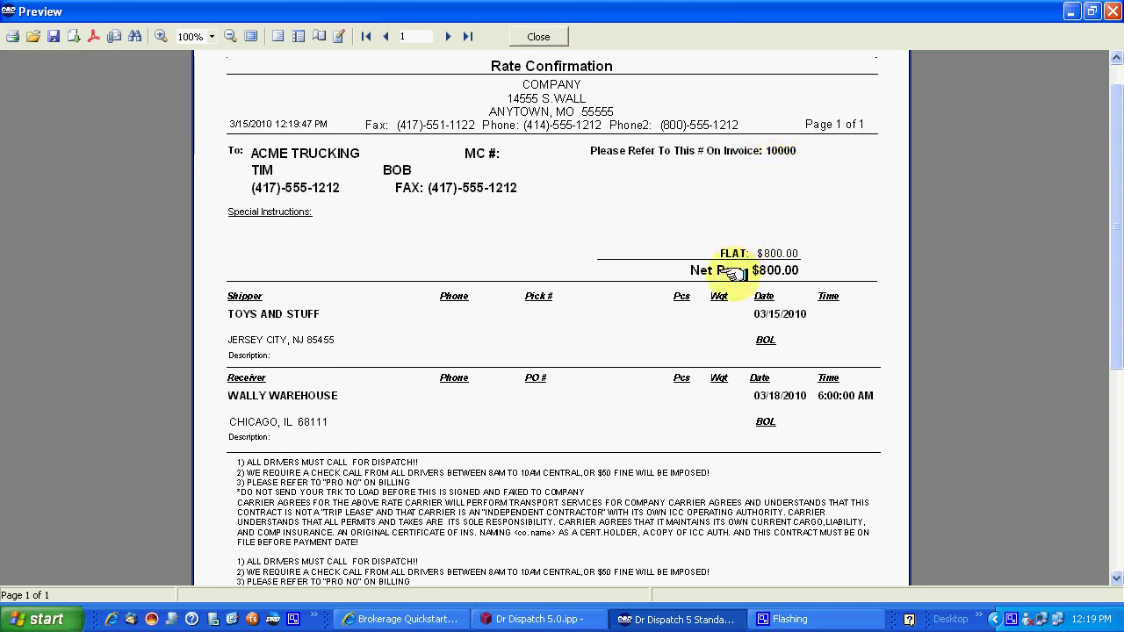
pyautogui.scroll(-3, 293, 355)
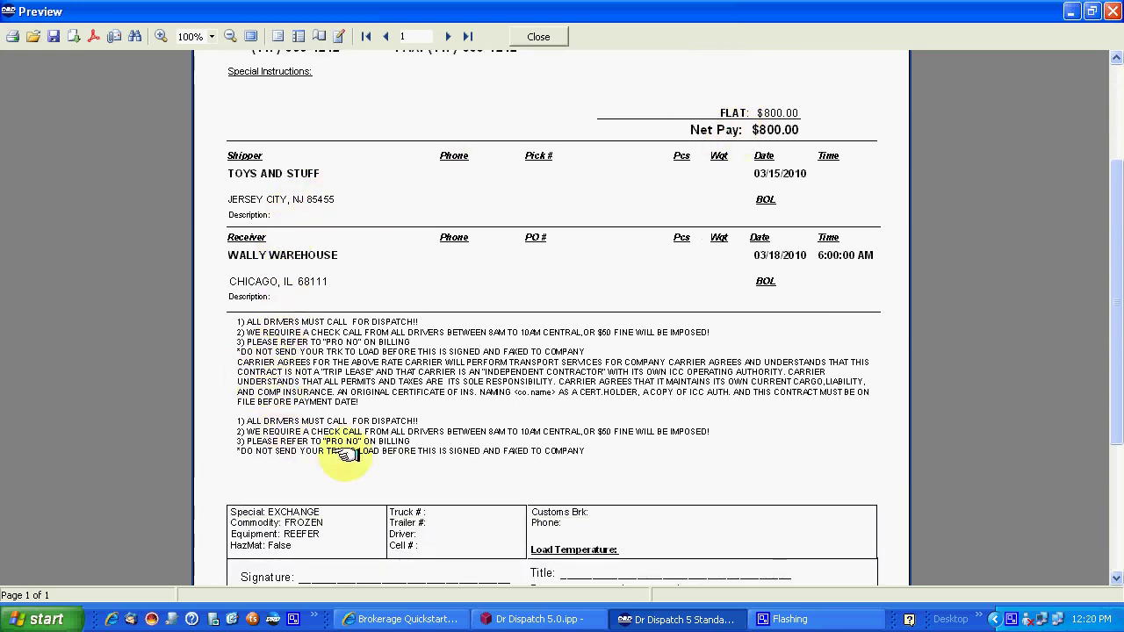
pyautogui.scroll(-4, 4, 376)
pyautogui.scroll(-2, 532, 447)
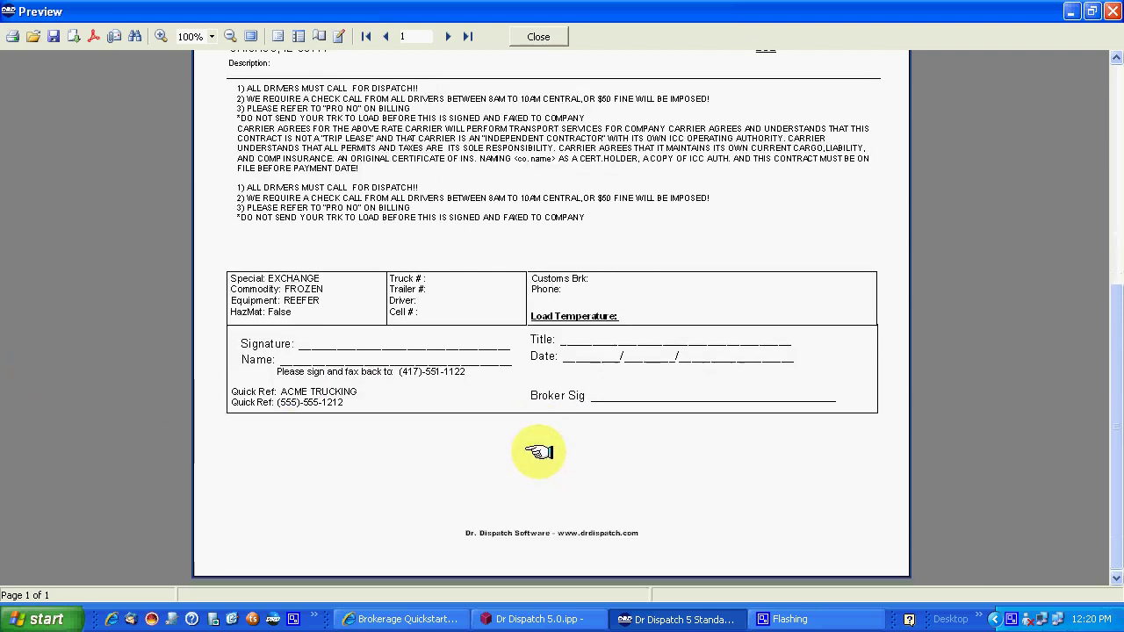
pyautogui.scroll(3, 532, 446)
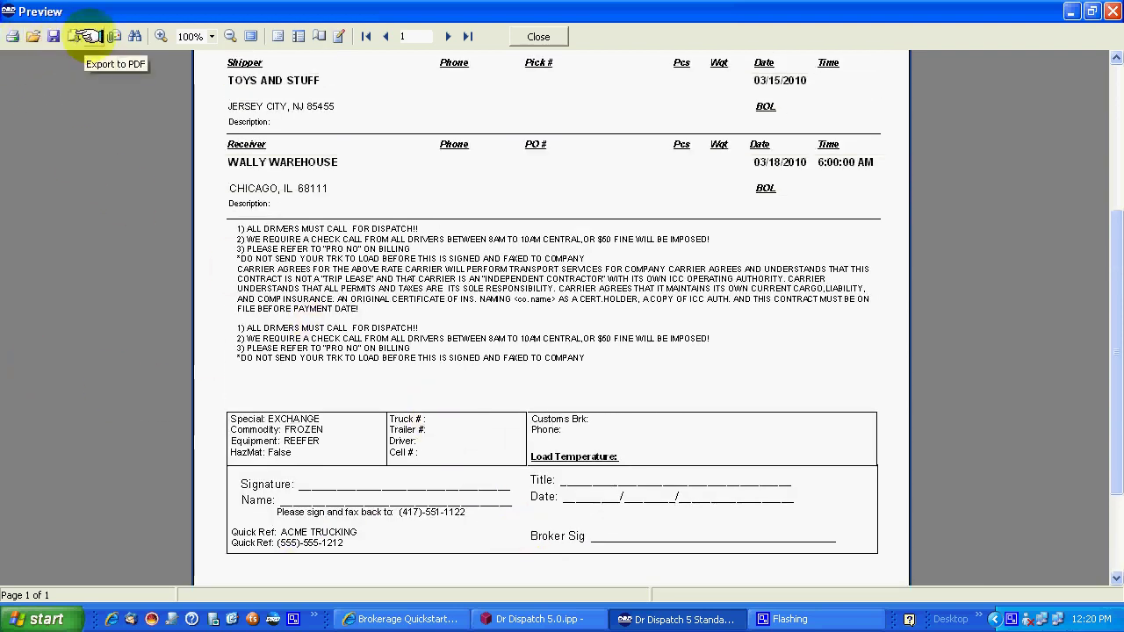
pyautogui.click(560, 36)
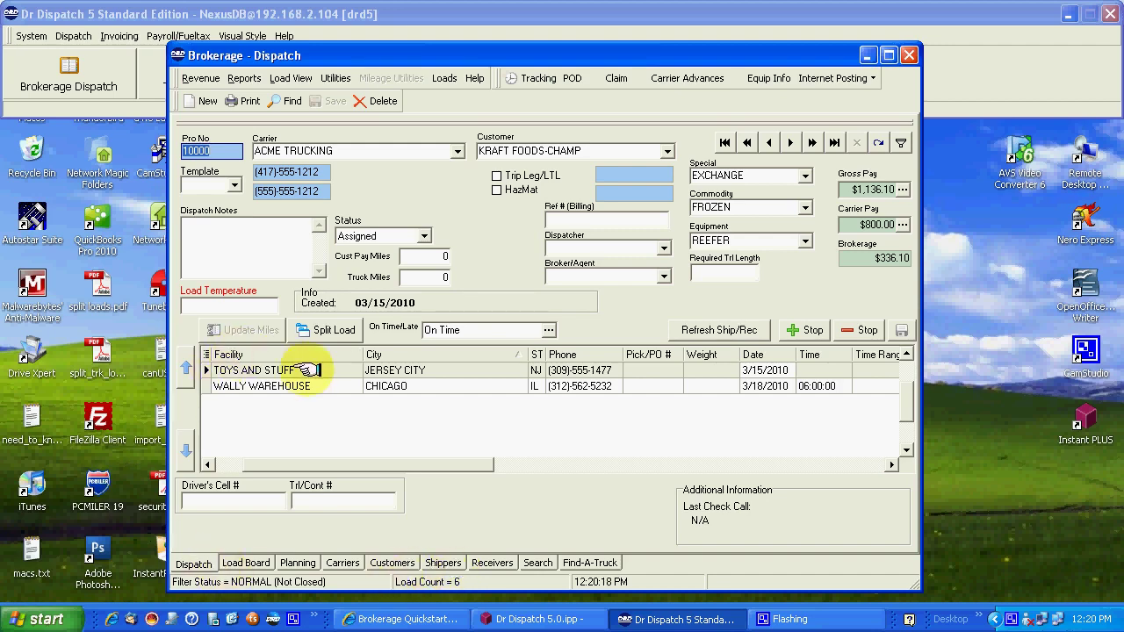
# Open the brokerage load board, highlight loads 10000 and 1014, and sort the loads by carrier
pyautogui.click(245, 562)
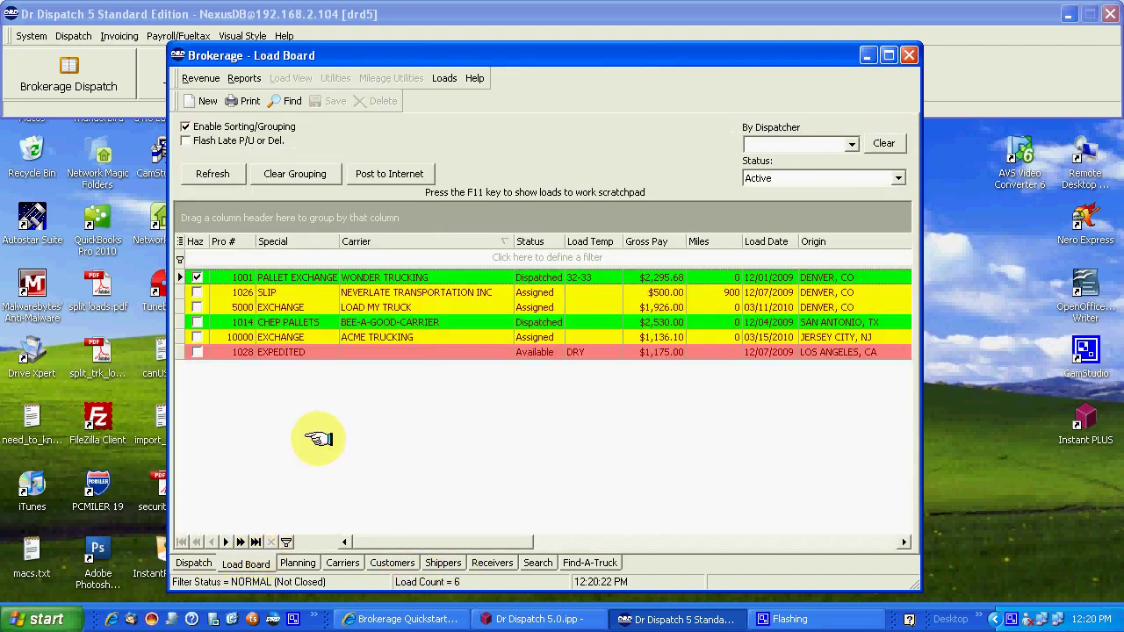
pyautogui.click(302, 338)
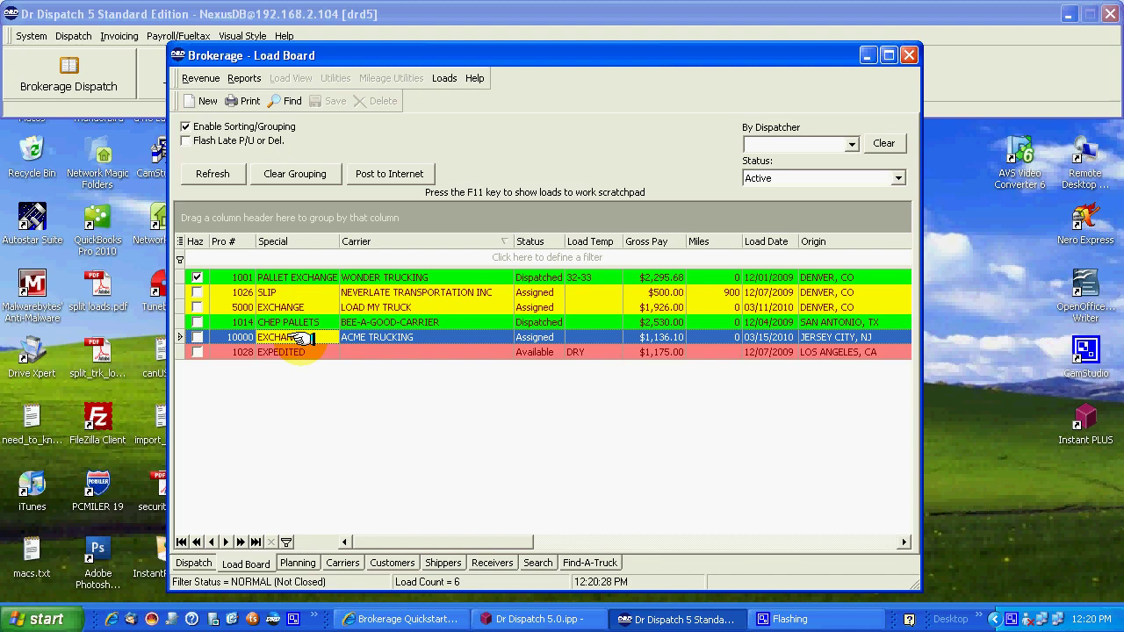
pyautogui.click(312, 323)
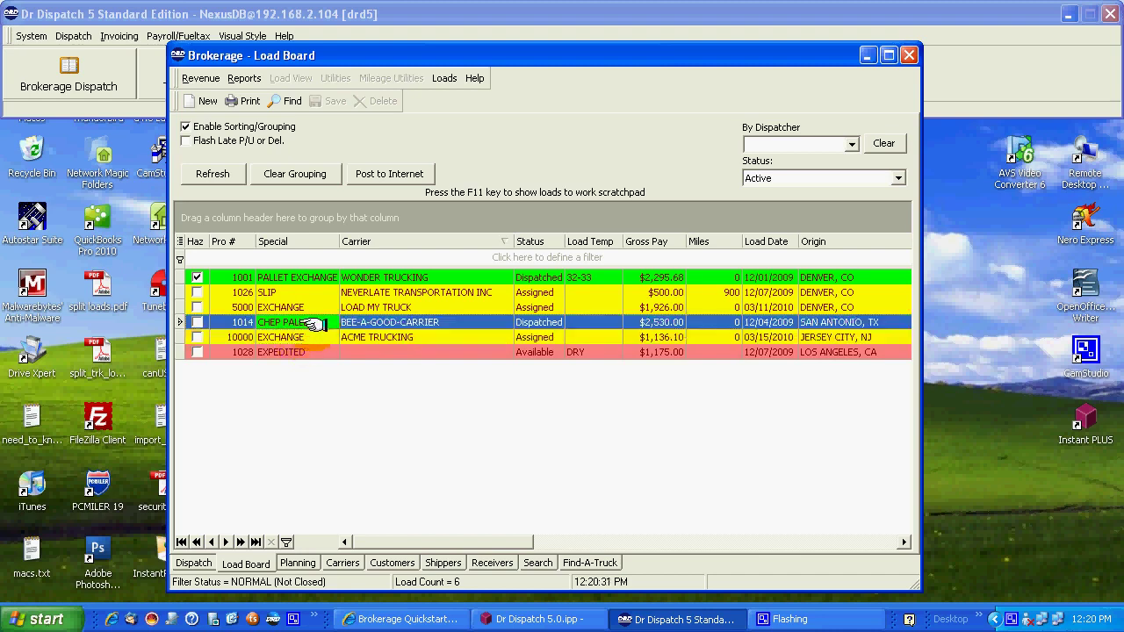
pyautogui.click(421, 240)
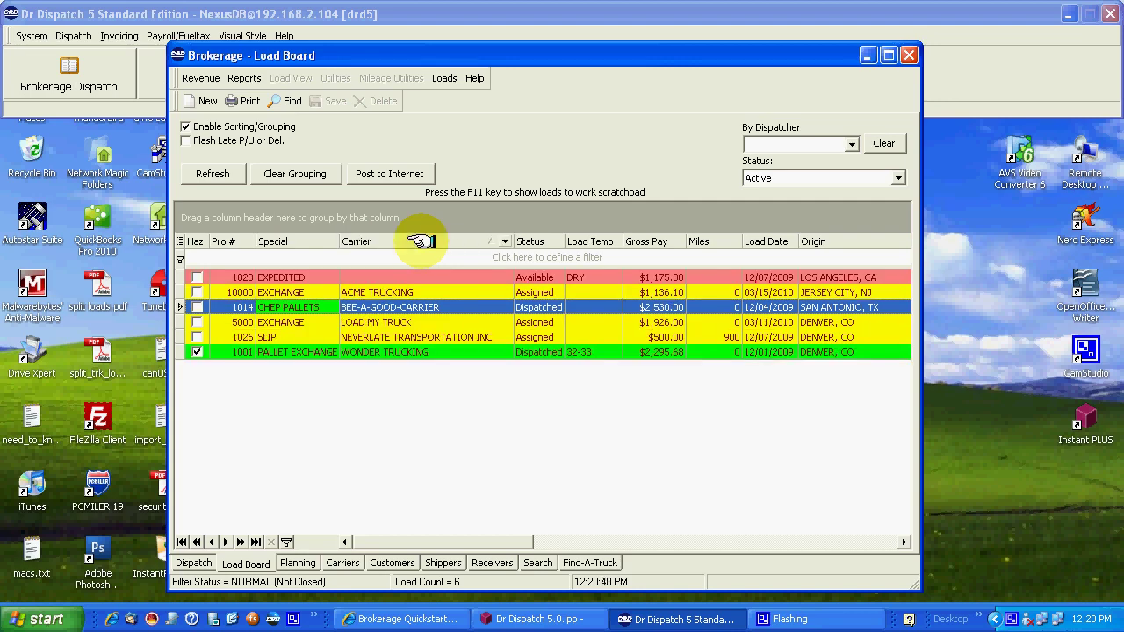
pyautogui.click(421, 241)
pyautogui.click(421, 241)
# Try sorting the load board by Special and Carrier, and finish with the loads sorted by Origin
pyautogui.click(298, 241)
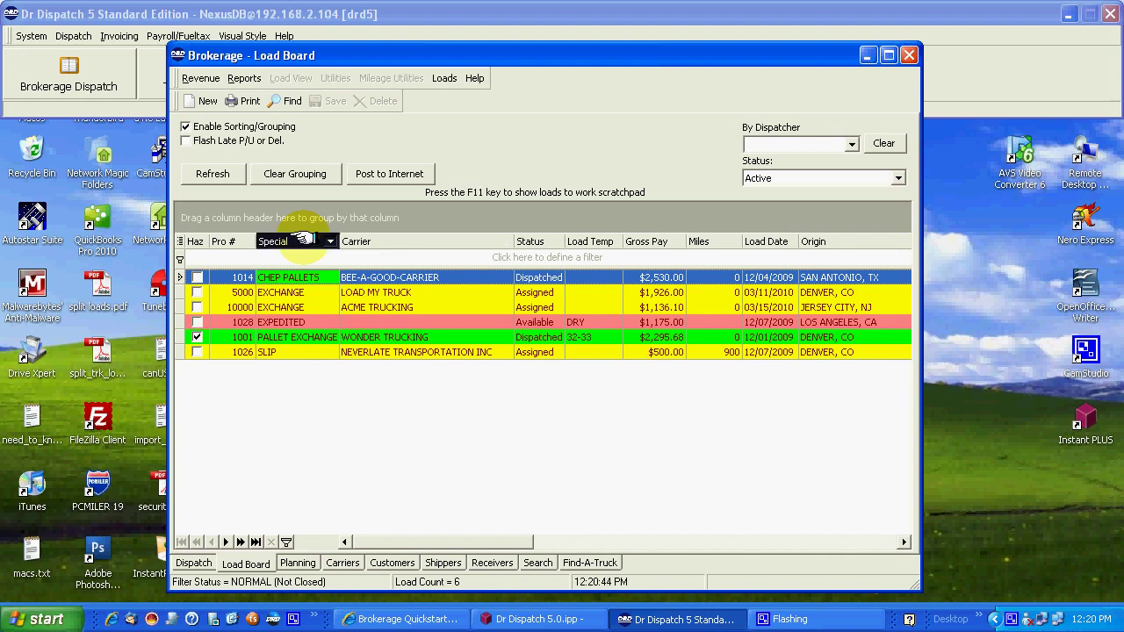
pyautogui.click(299, 240)
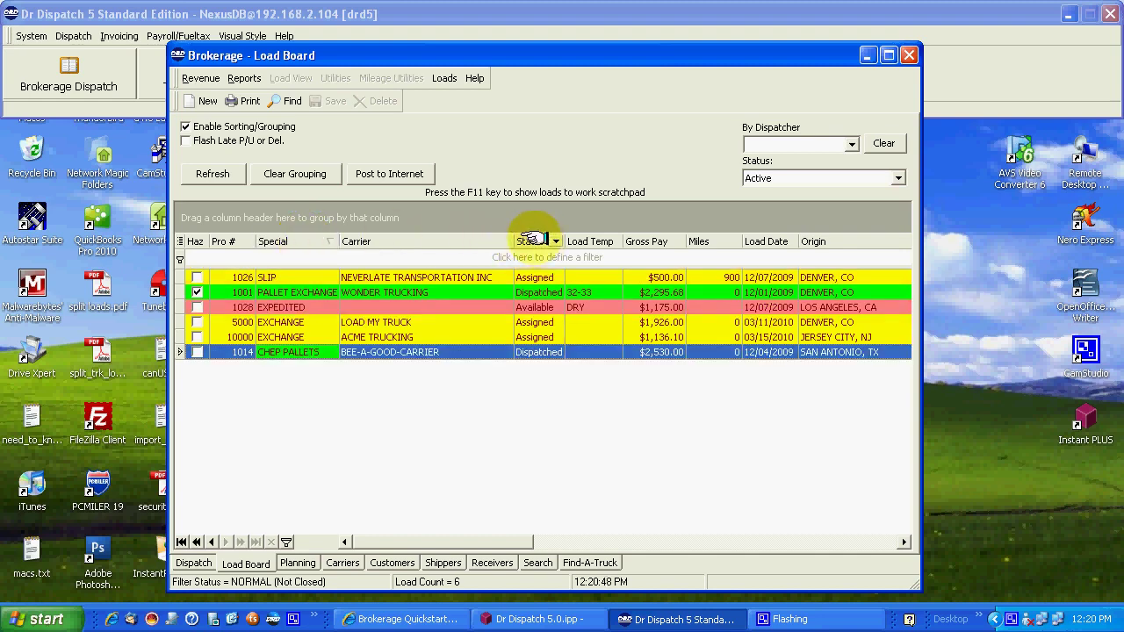
pyautogui.click(409, 242)
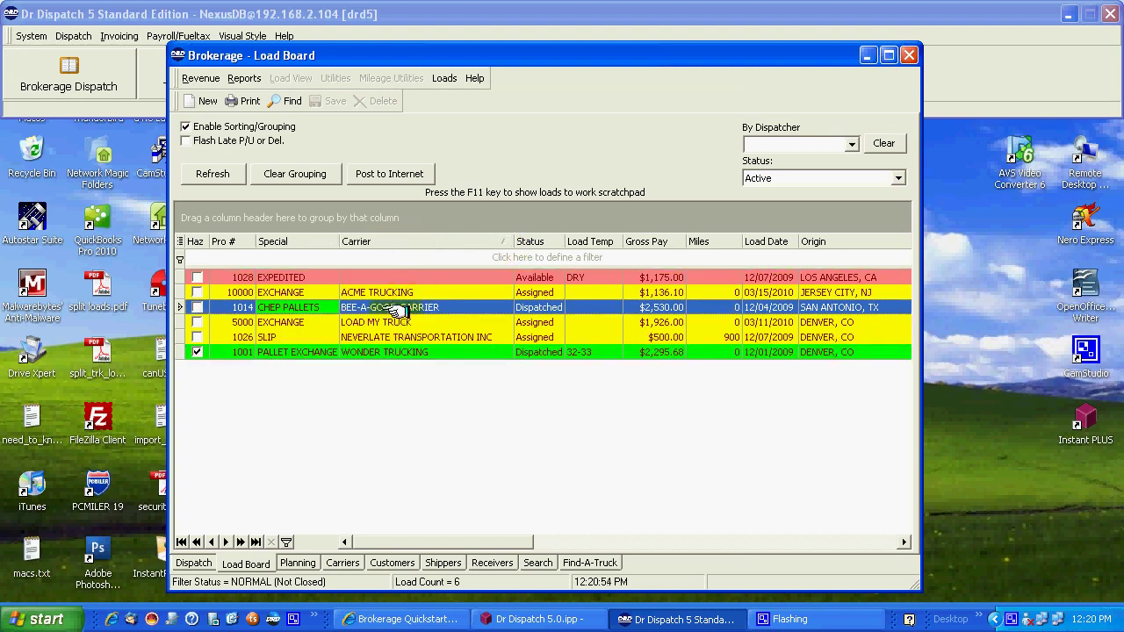
pyautogui.click(392, 308)
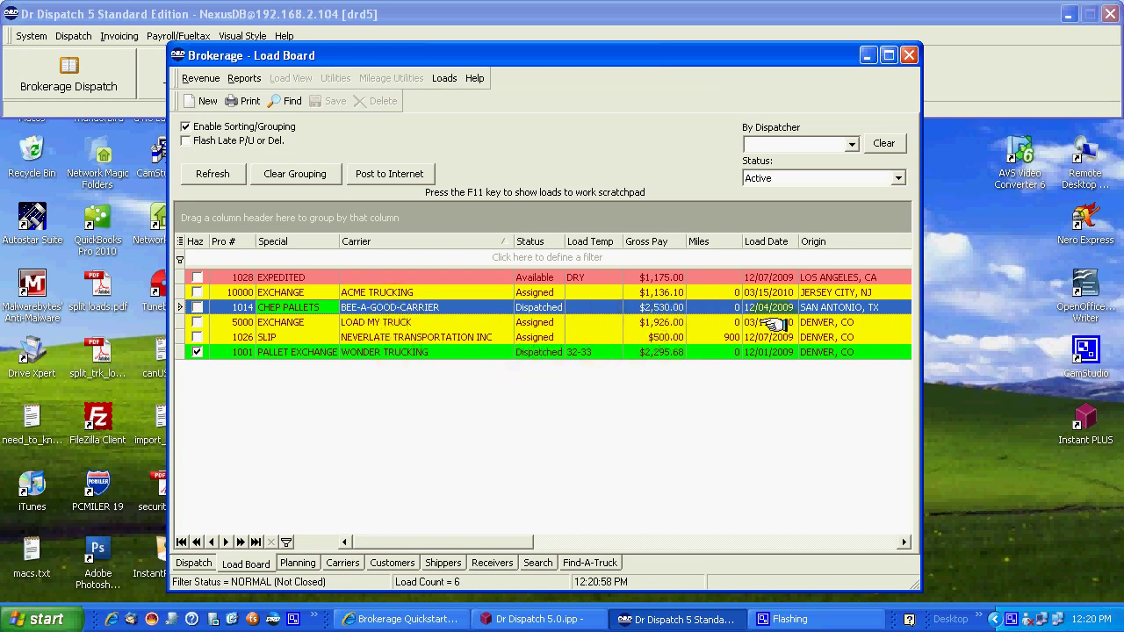
pyautogui.click(763, 247)
pyautogui.moveTo(764, 248); pyautogui.dragTo(808, 244)
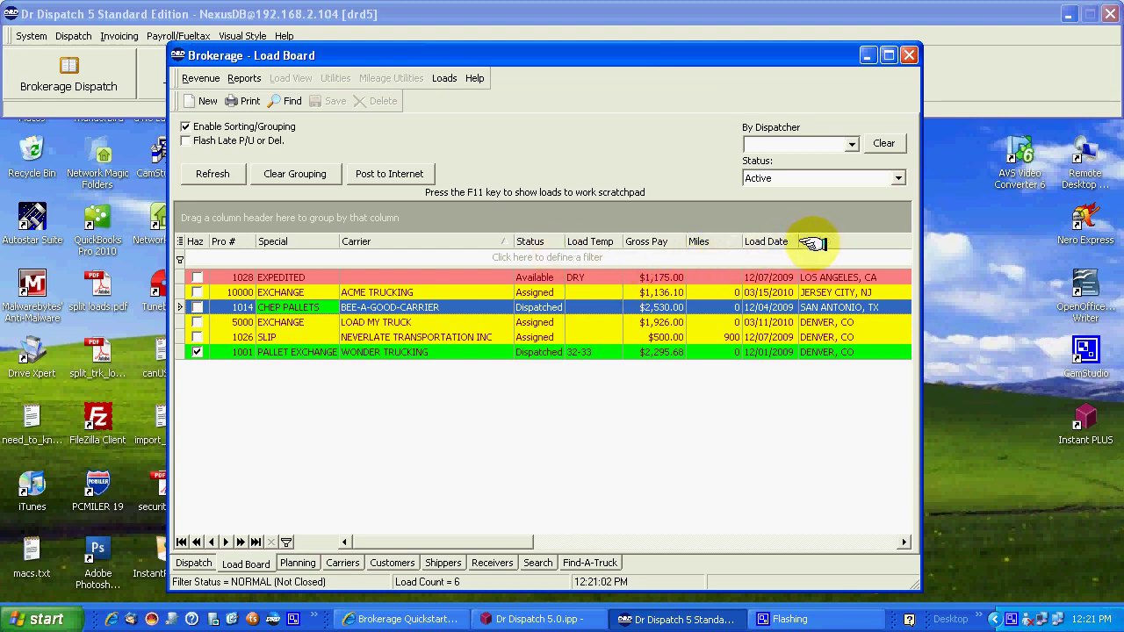
pyautogui.click(812, 241)
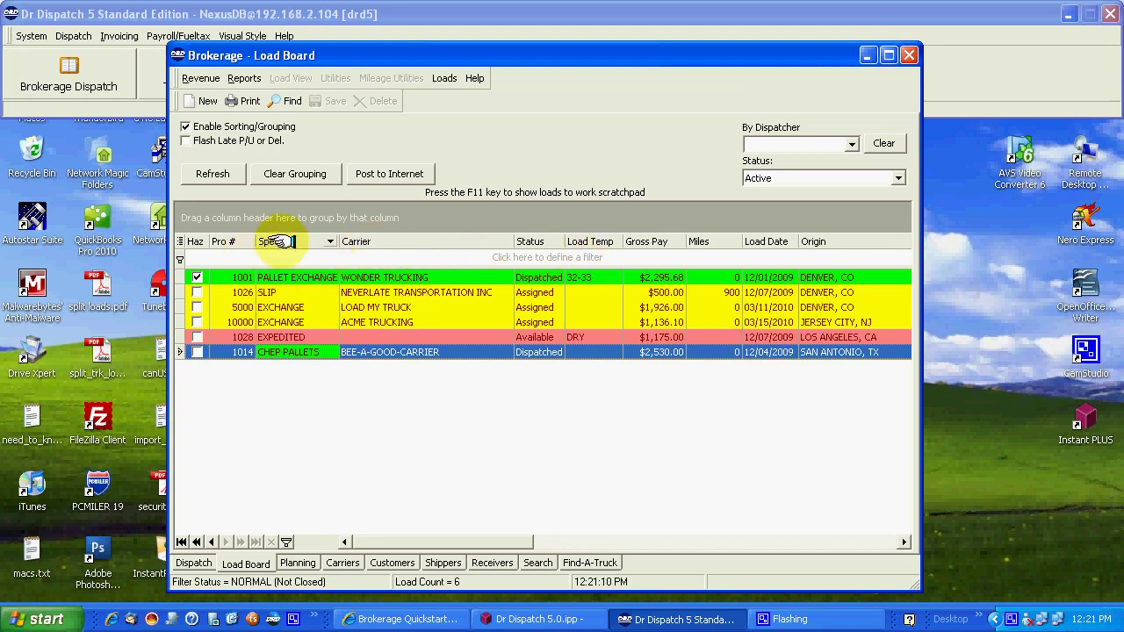
# Group the load board by Status to inspect the Assigned, Available and Dispatched loads, and remove the grouping
pyautogui.moveTo(276, 240); pyautogui.dragTo(255, 217)
pyautogui.click(193, 306)
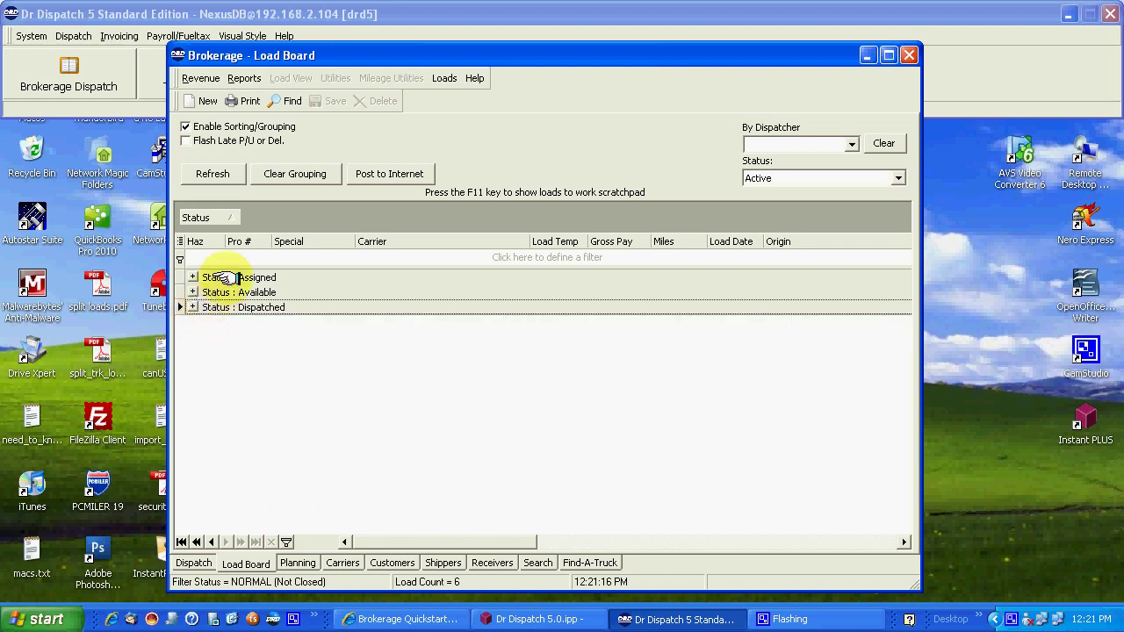
pyautogui.click(193, 277)
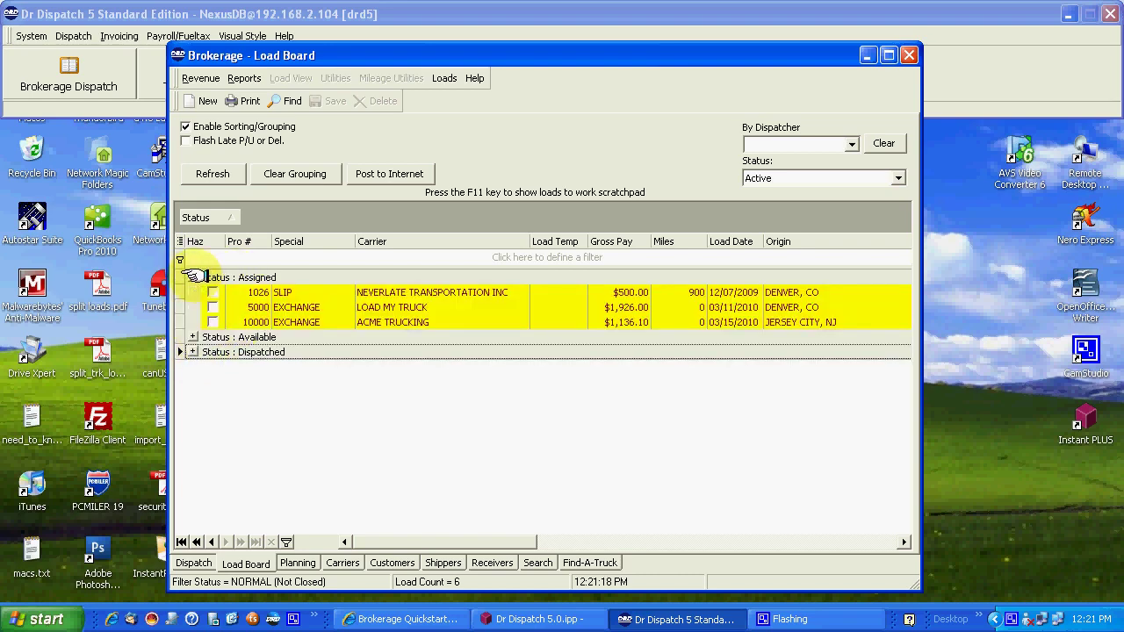
pyautogui.click(192, 277)
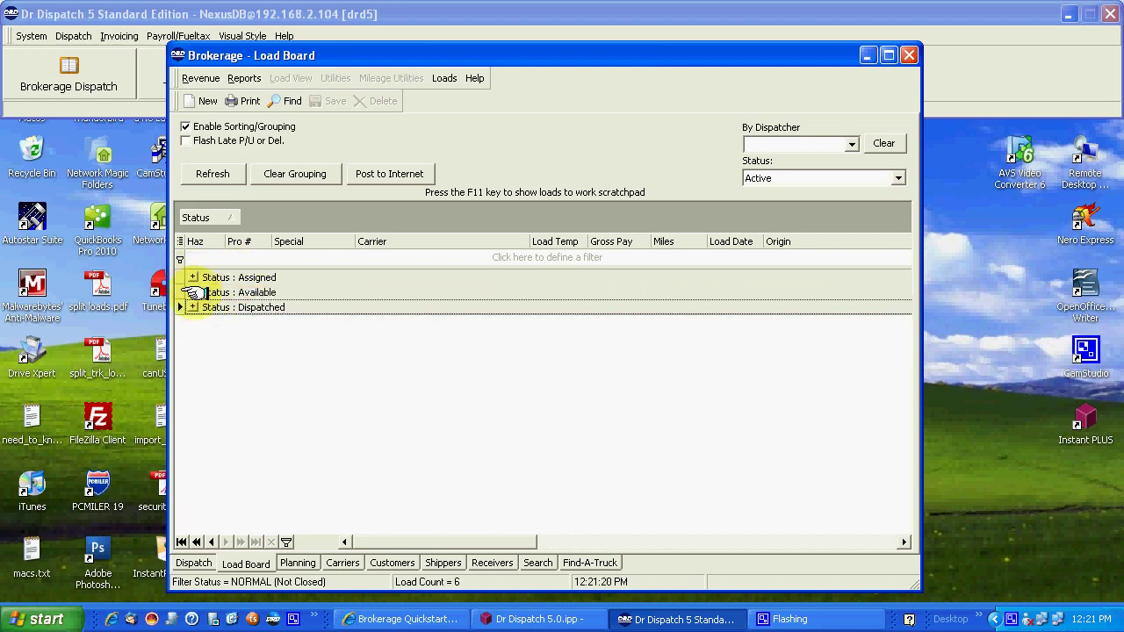
pyautogui.click(192, 291)
pyautogui.click(192, 291)
pyautogui.click(193, 307)
pyautogui.click(193, 306)
pyautogui.moveTo(200, 217); pyautogui.dragTo(468, 242)
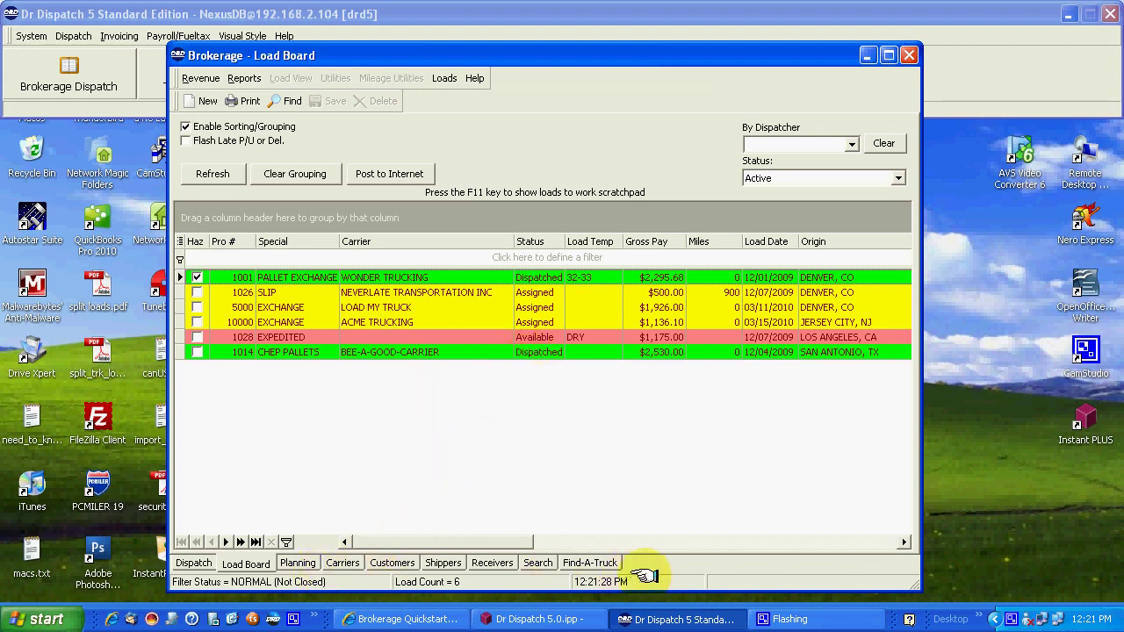
# Search Find-A-Truck for carriers with CO as the pickup state
pyautogui.click(591, 561)
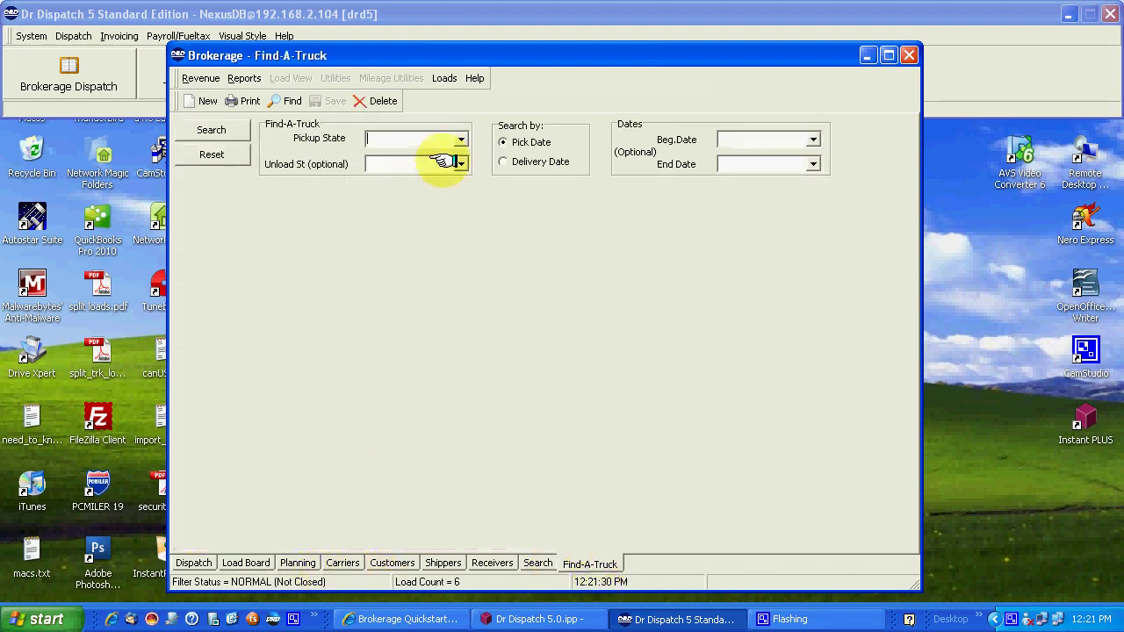
pyautogui.write('CO')
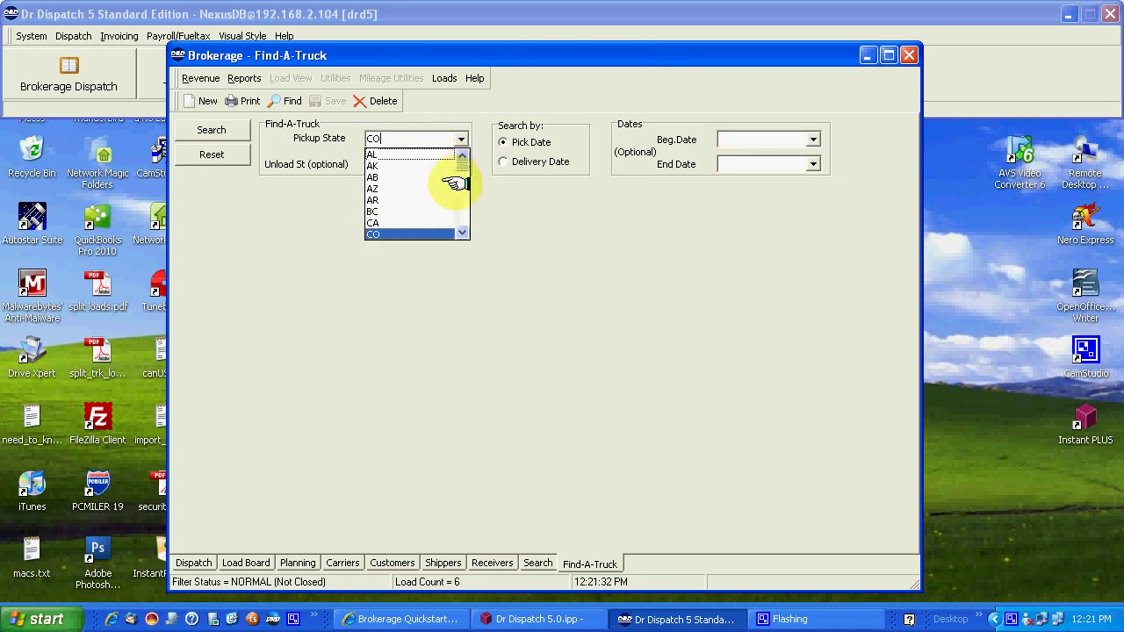
pyautogui.click(442, 234)
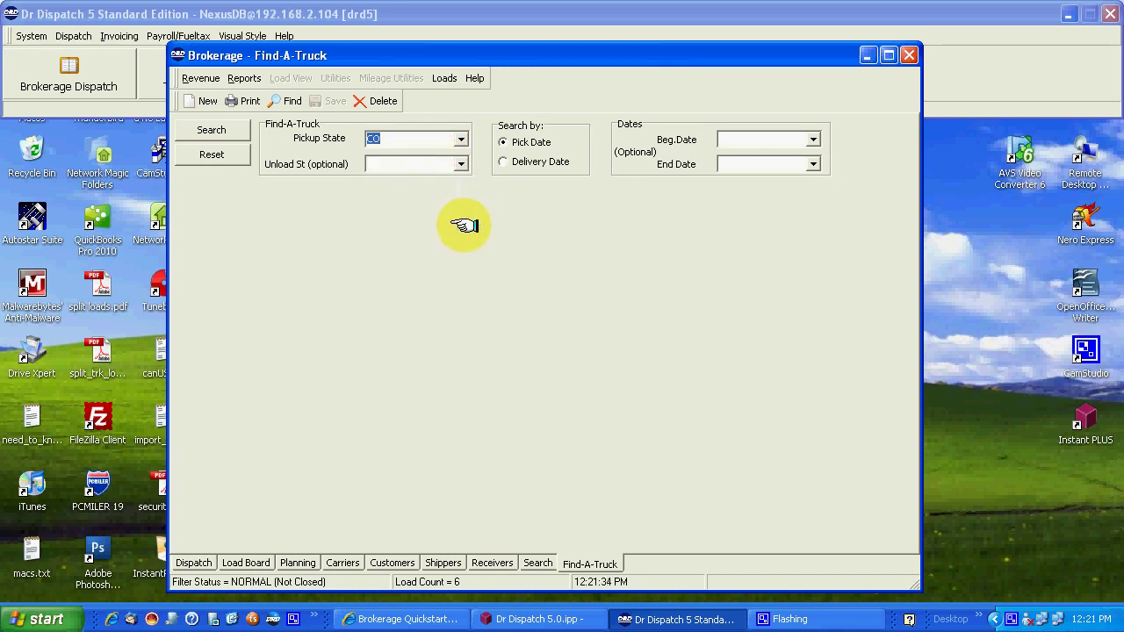
pyautogui.click(226, 130)
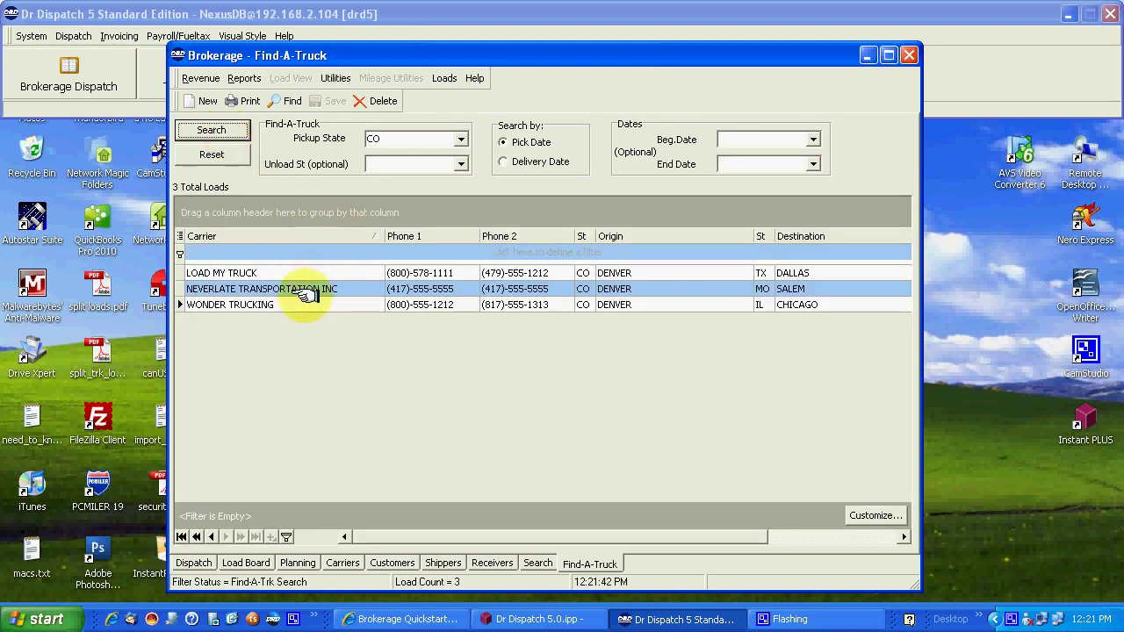
# Sort the Find-A-Truck results by Carrier, by Phone 1 and by Origin
pyautogui.click(351, 237)
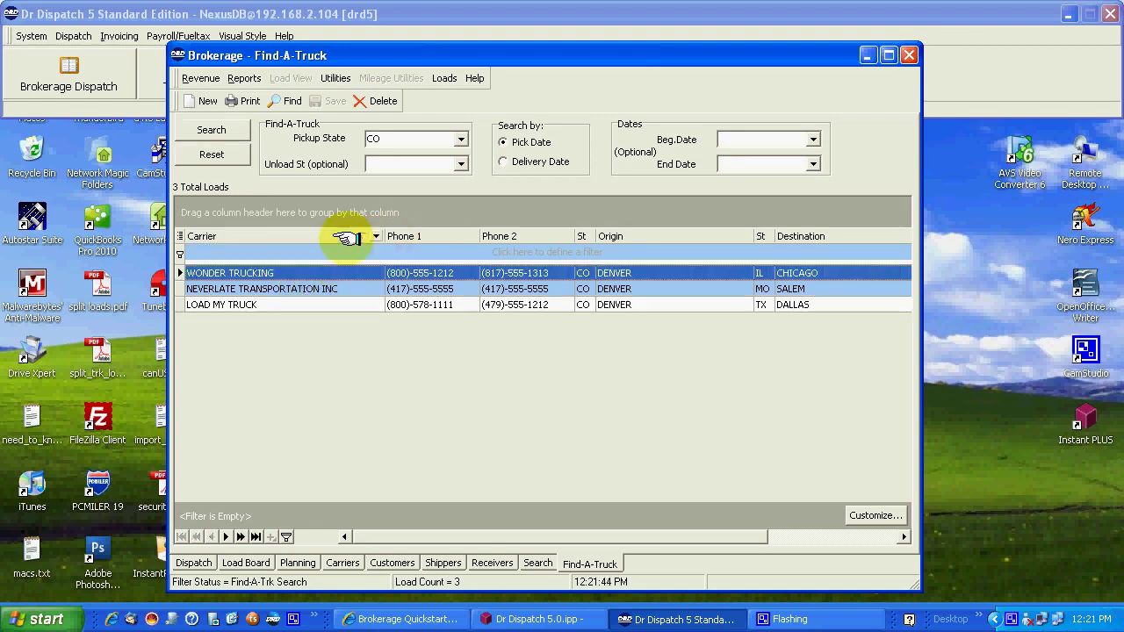
pyautogui.click(405, 236)
pyautogui.click(417, 236)
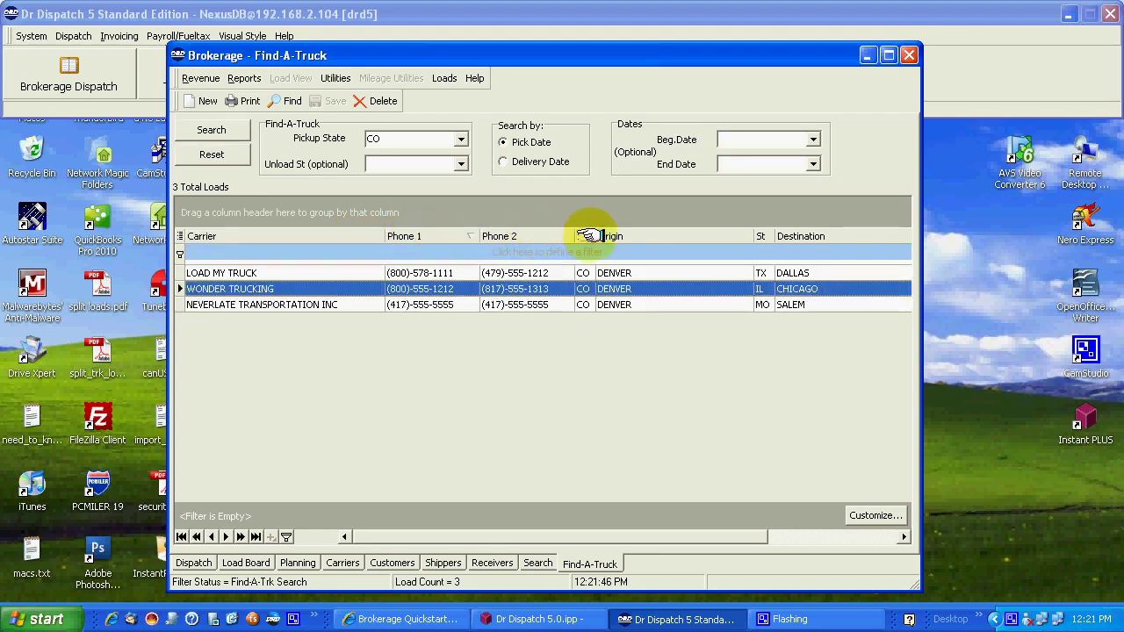
pyautogui.click(650, 235)
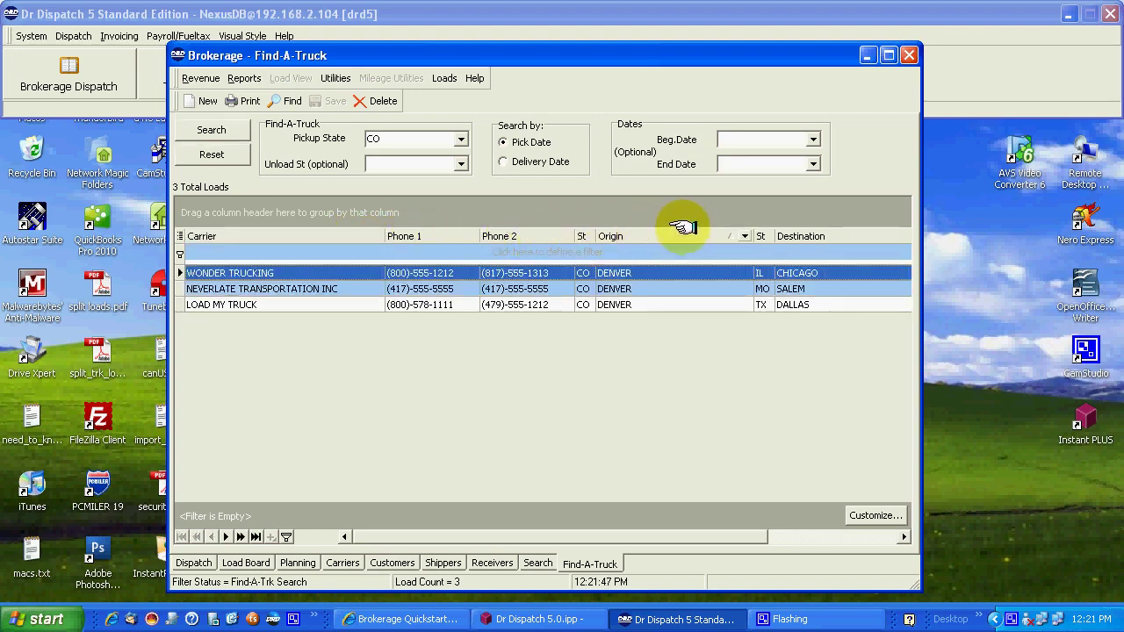
pyautogui.click(391, 164)
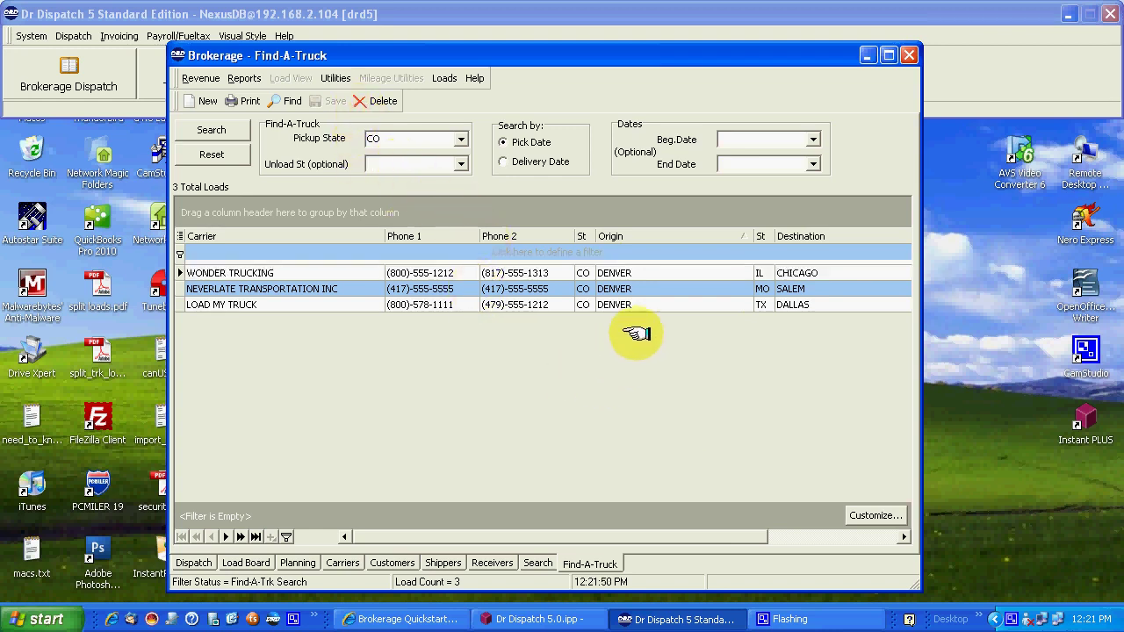
# View the brokerage load search form, and switch from the brokerage window to the Trucking System
pyautogui.click(538, 562)
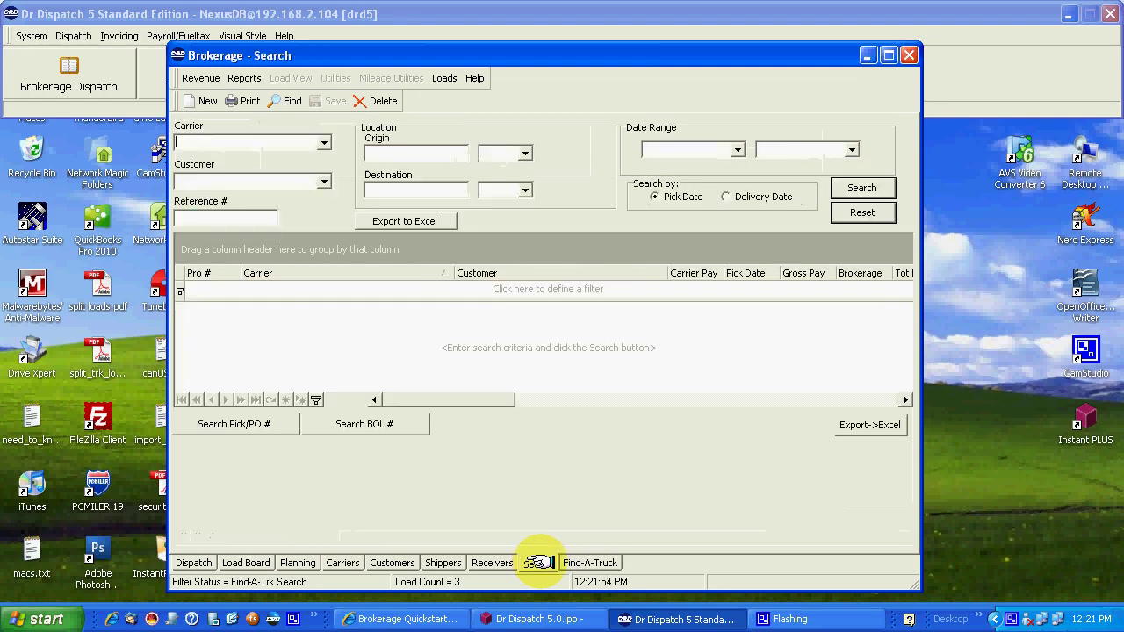
pyautogui.click(909, 56)
pyautogui.click(213, 83)
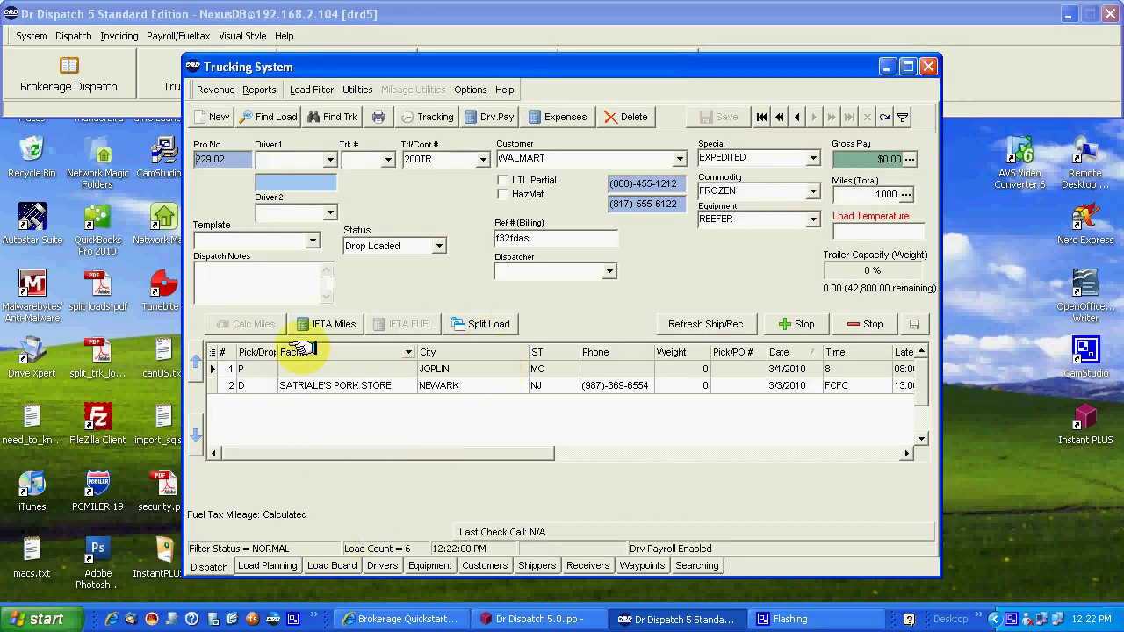
# Examine the customer, shipper, receiver and driver records in the Trucking System
pyautogui.click(465, 566)
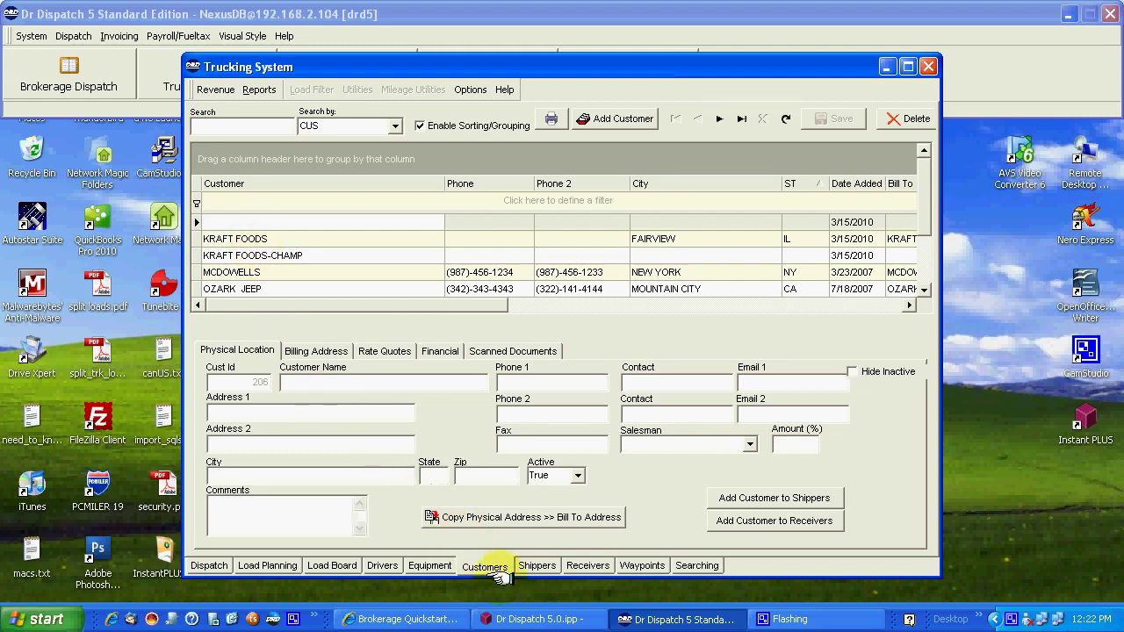
pyautogui.click(527, 566)
pyautogui.click(585, 566)
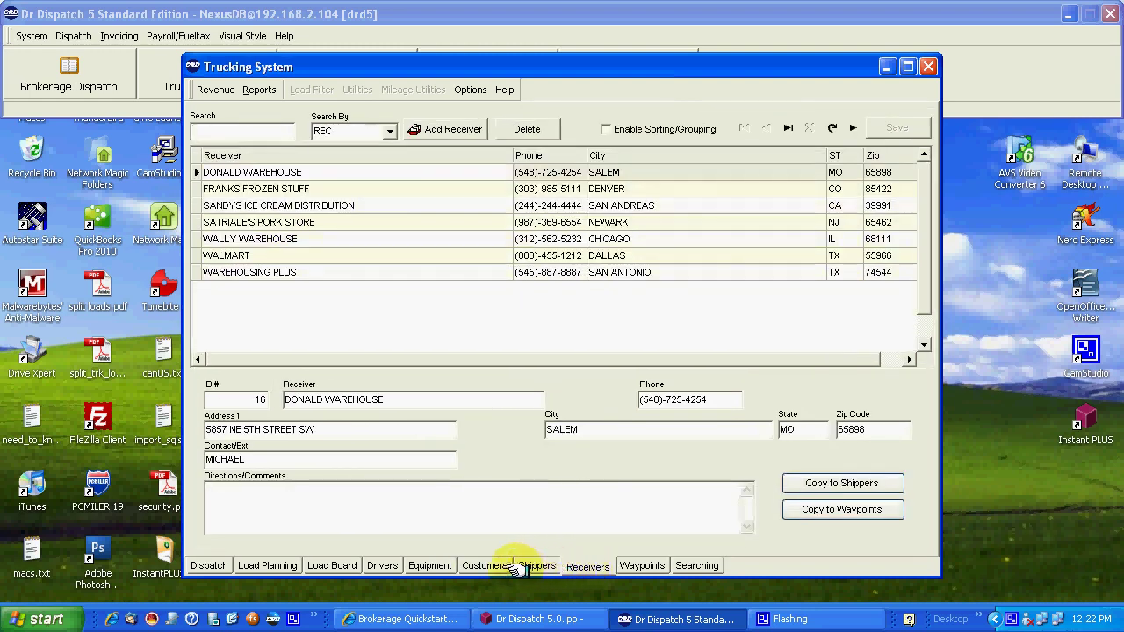
pyautogui.click(470, 565)
pyautogui.click(536, 566)
pyautogui.click(585, 565)
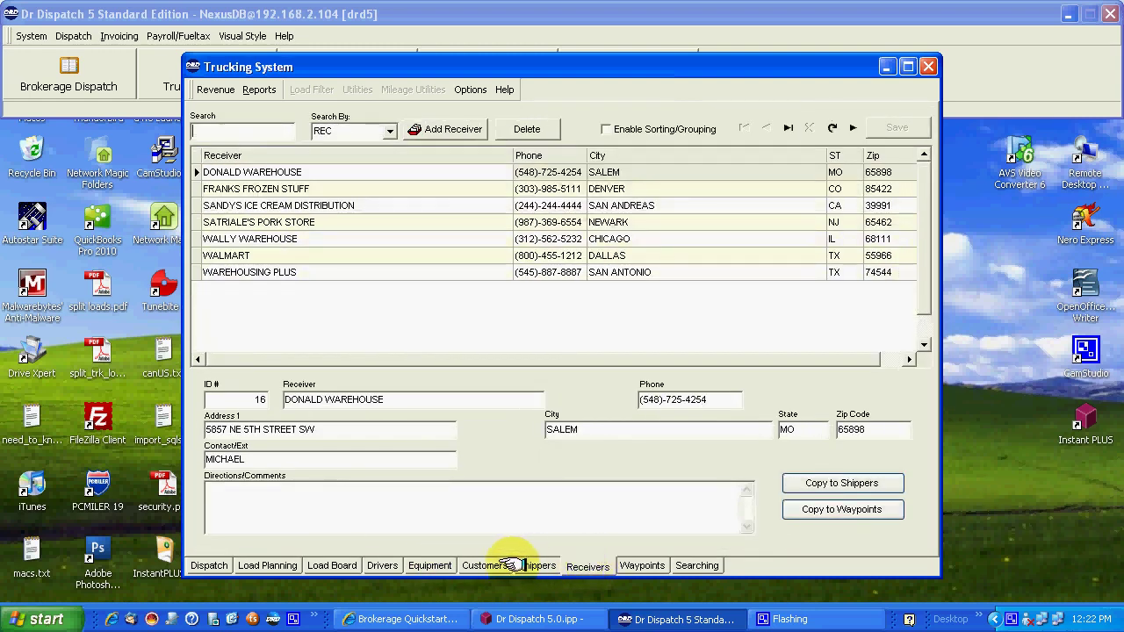
pyautogui.click(482, 565)
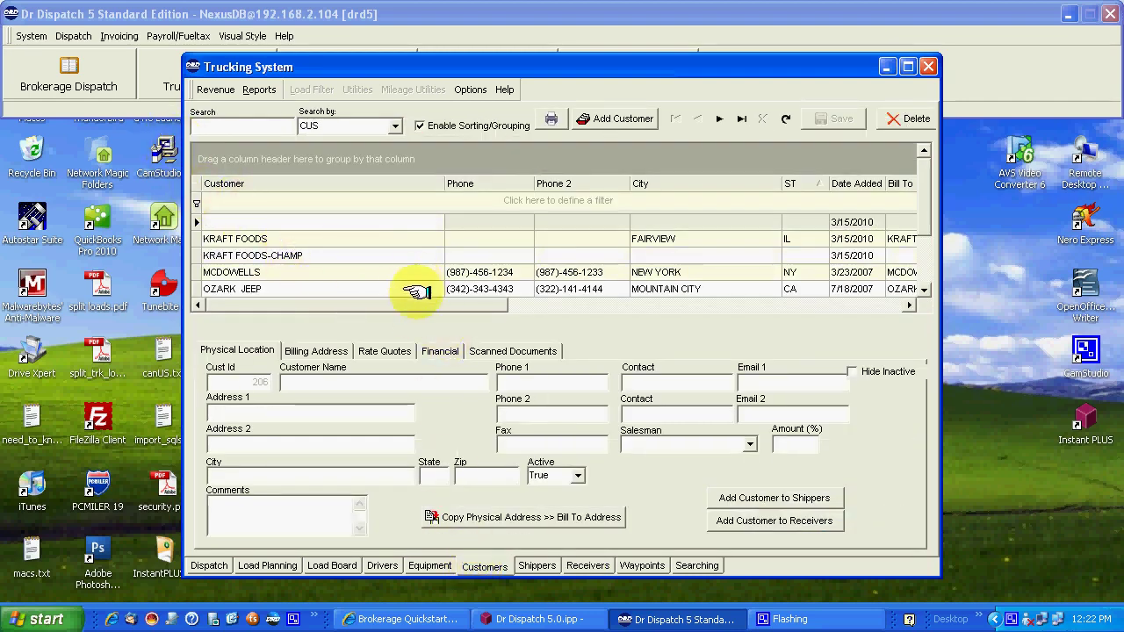
pyautogui.click(383, 565)
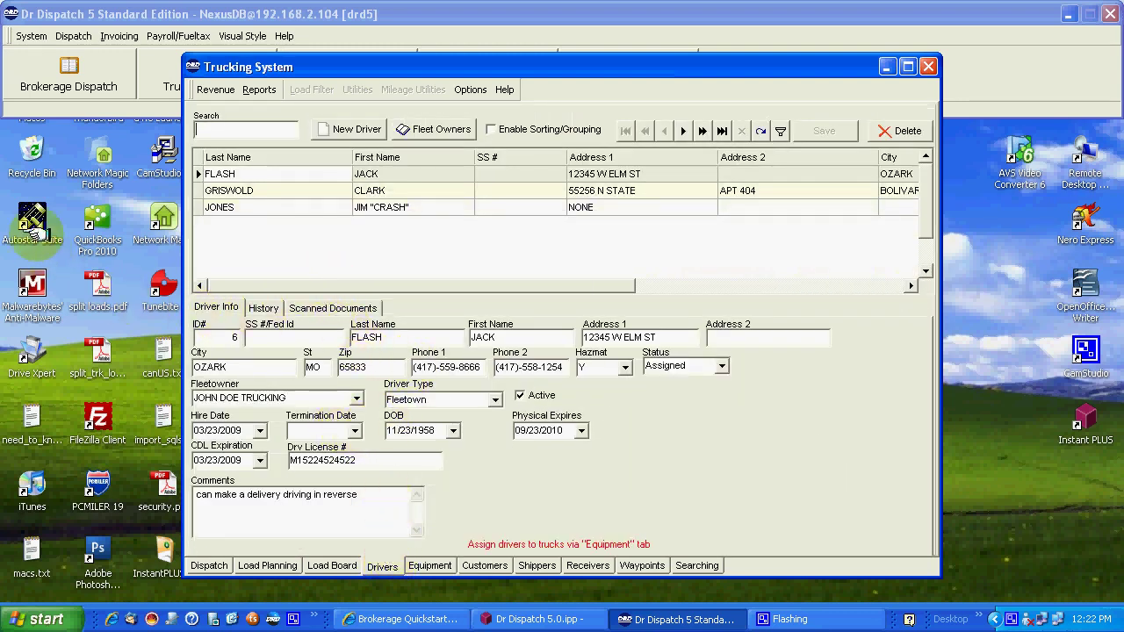
# Add a new company driver record, enter the driver's last and first name, and go through the remaining contact, date and license fields
pyautogui.click(368, 129)
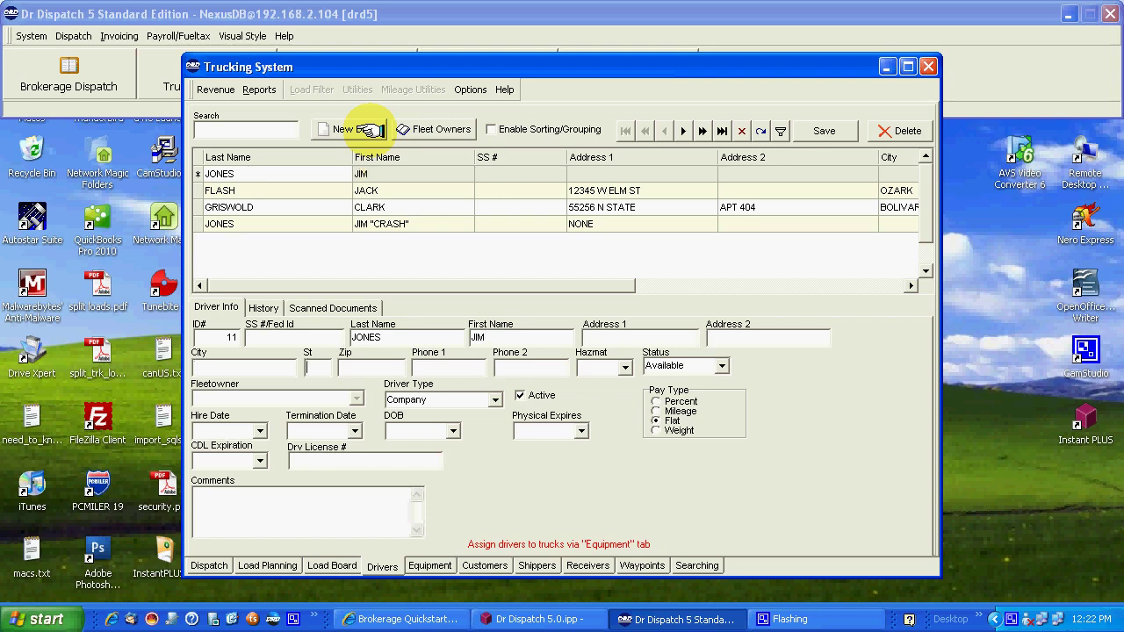
pyautogui.press('Tab')
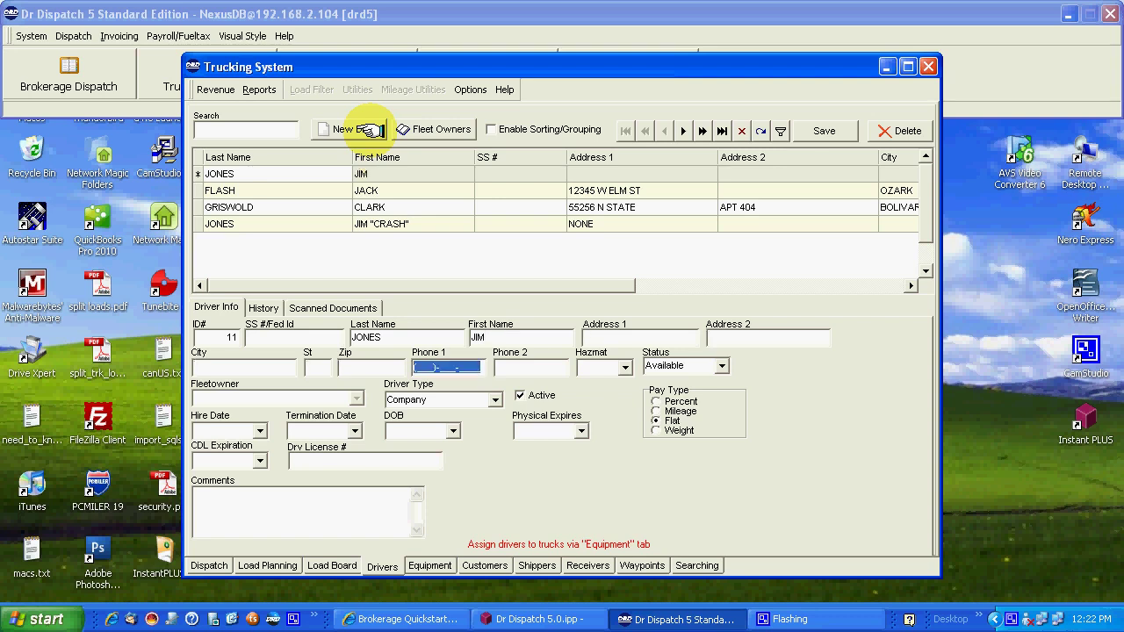
pyautogui.press('Tab')
pyautogui.press('Tab')
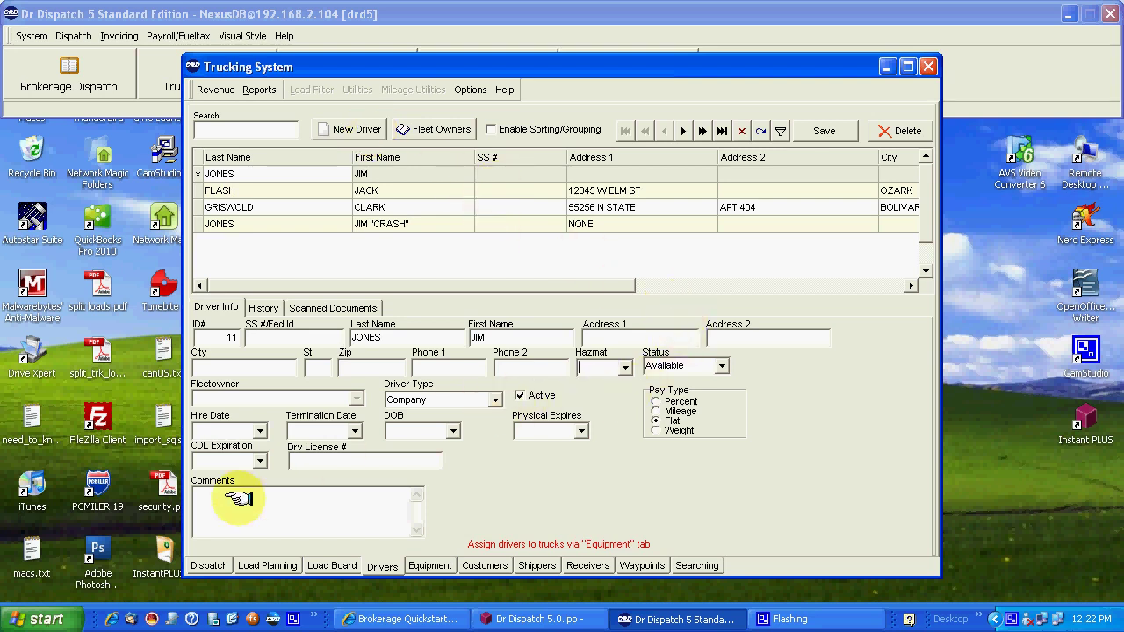
pyautogui.press('Tab')
pyautogui.press('Tab')
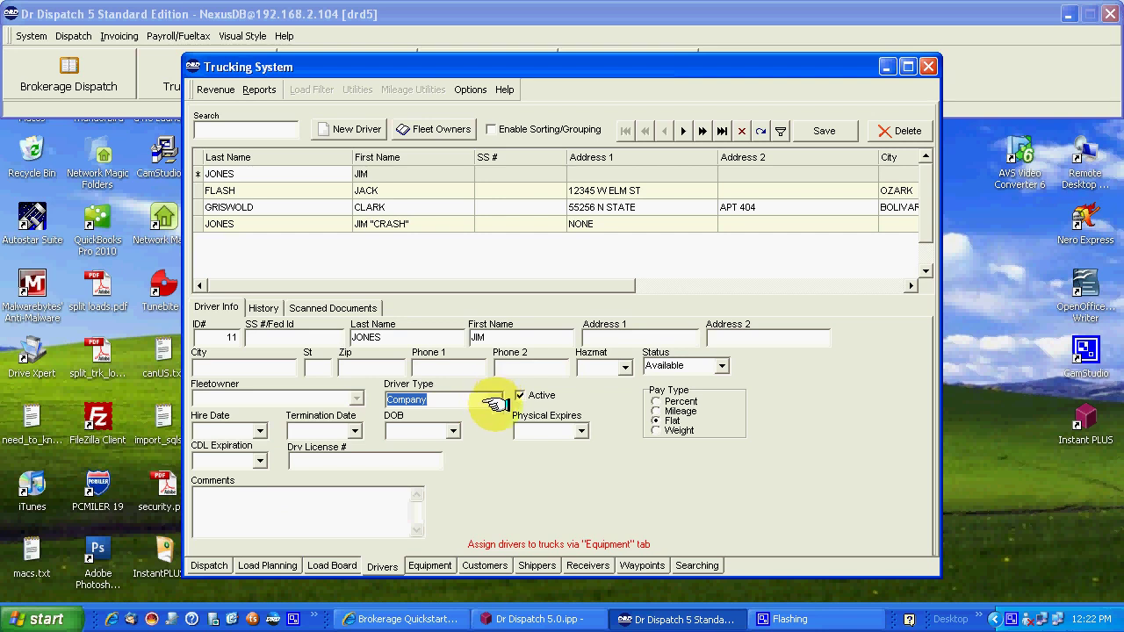
pyautogui.press('Tab')
pyautogui.click(428, 430)
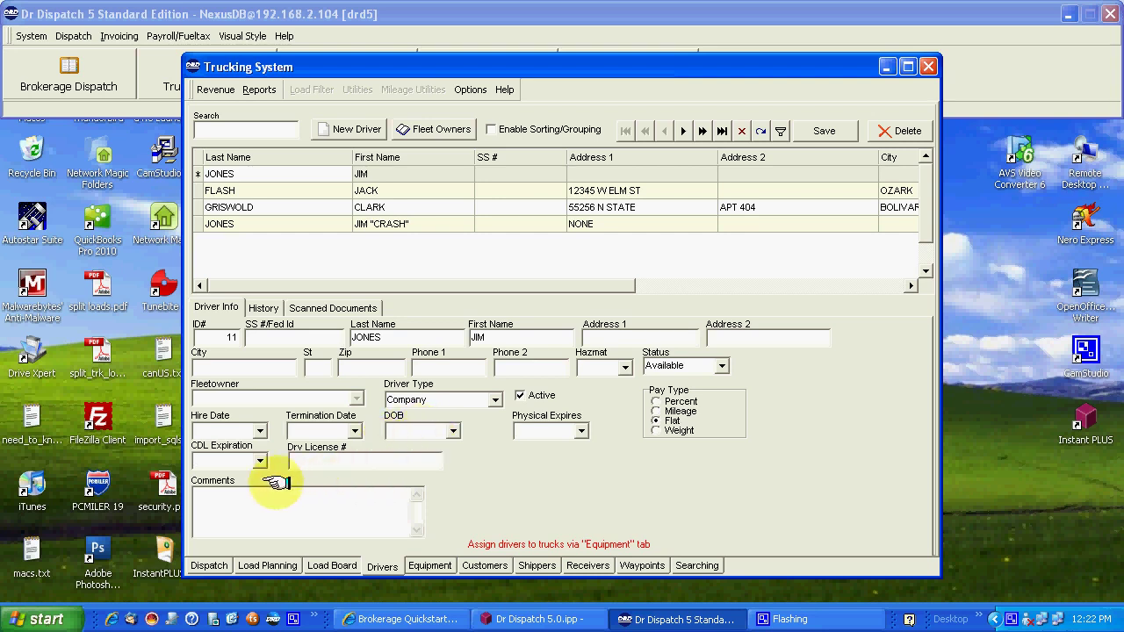
pyautogui.click(357, 460)
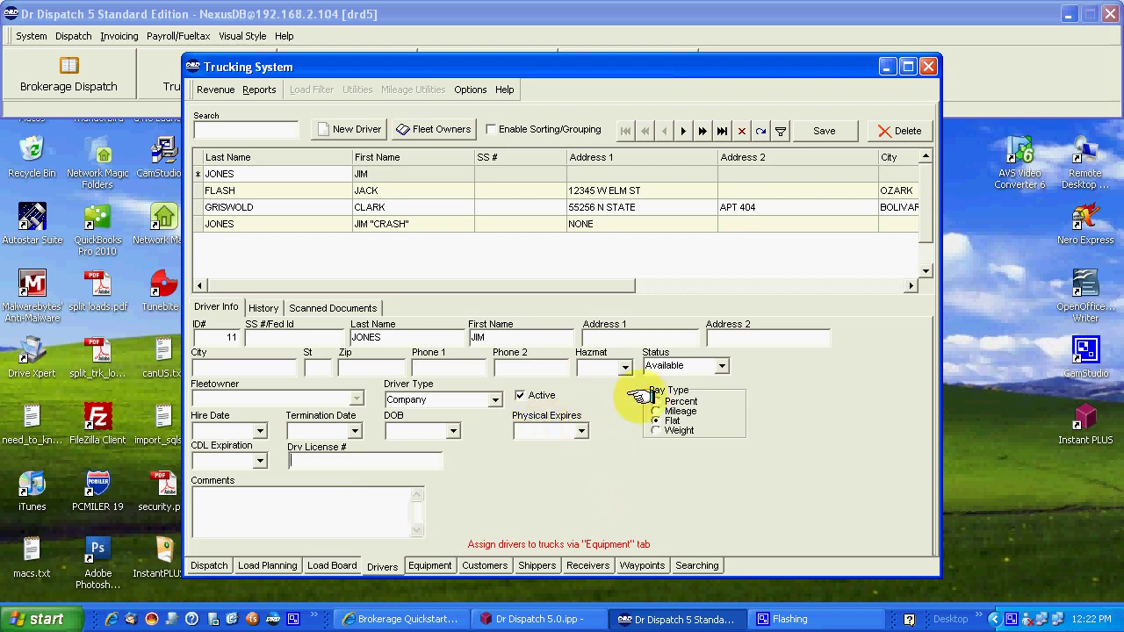
# Set the new driver's pay type to Mileage at 0.38 loaded and 0.38 empty, with 50 free deadhead miles
pyautogui.click(654, 411)
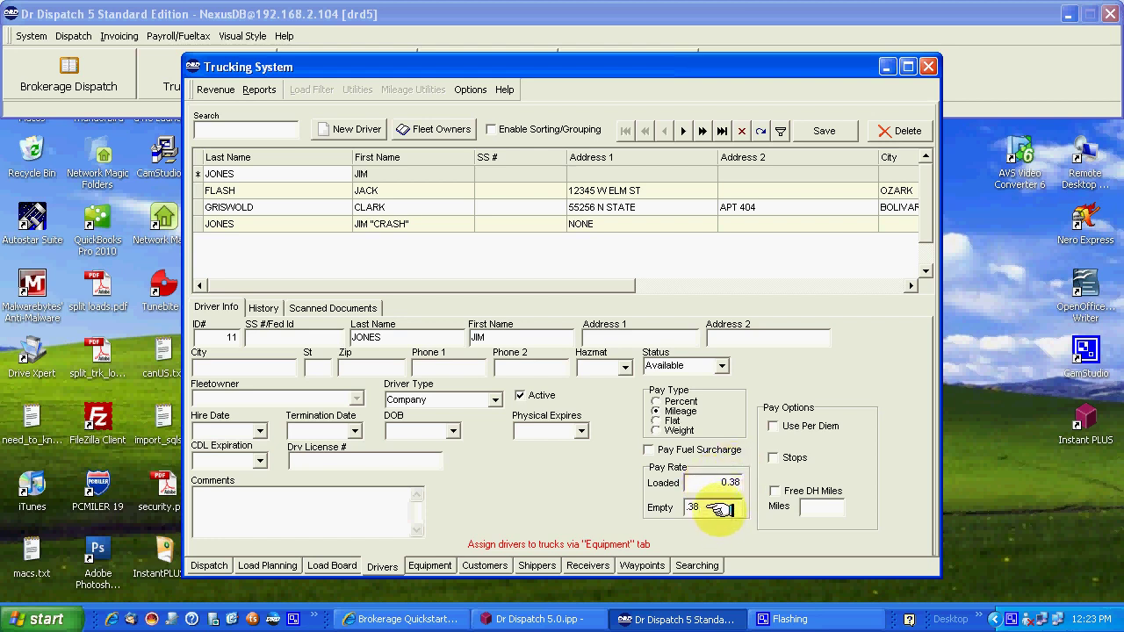
pyautogui.press('Return')
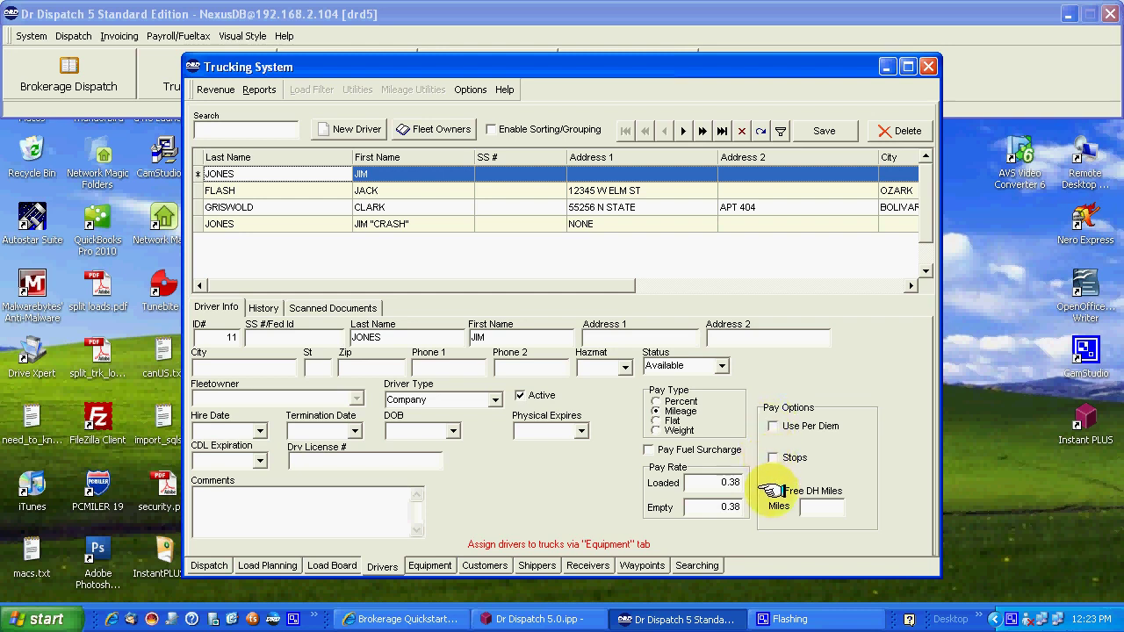
pyautogui.click(772, 491)
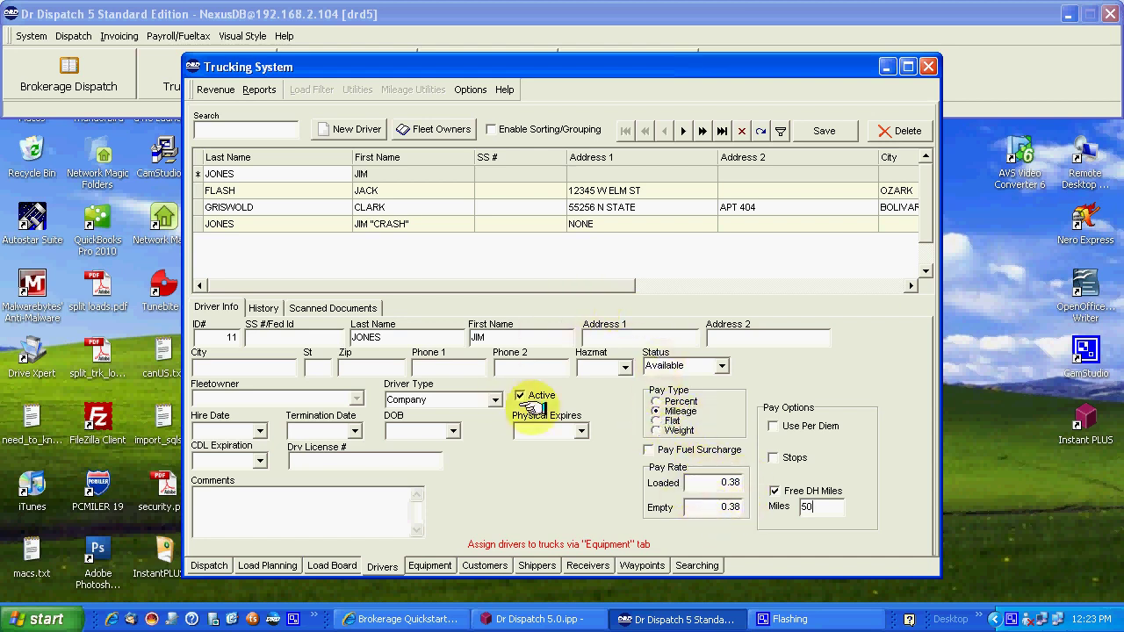
# Add a new truck with unit number 5000, and view the trailer records before returning to the trucks
pyautogui.click(427, 564)
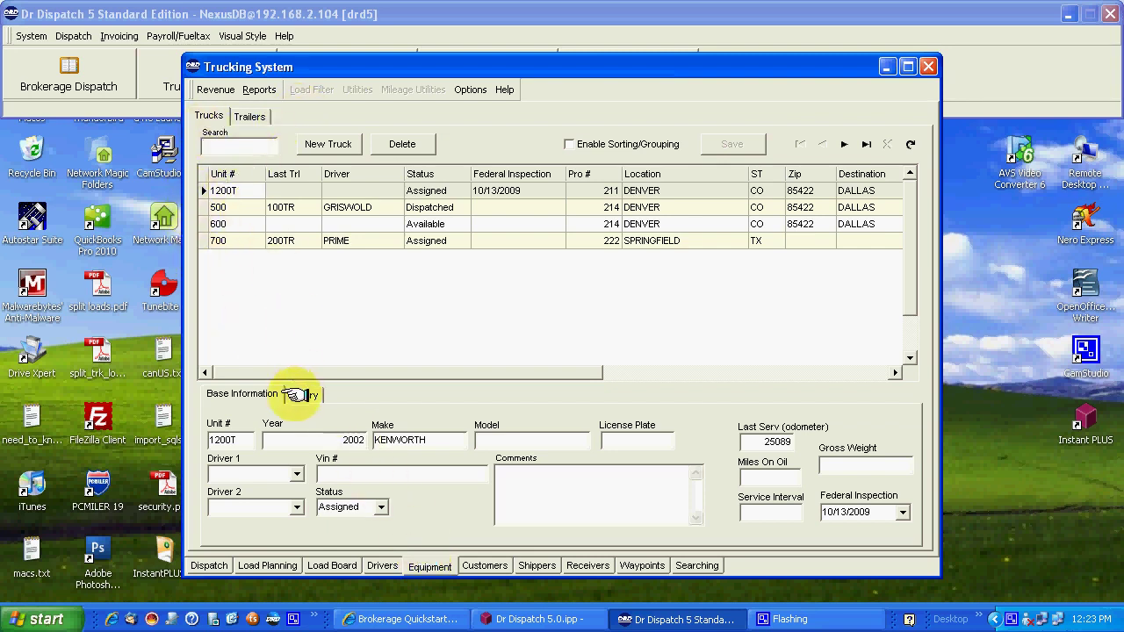
pyautogui.click(325, 143)
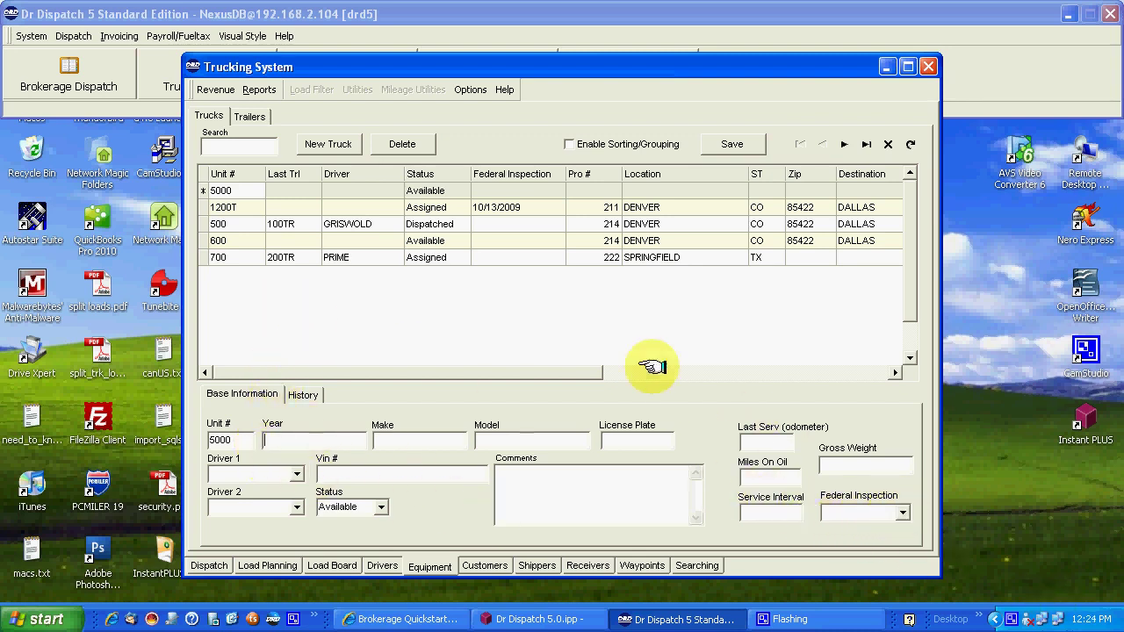
pyautogui.click(249, 116)
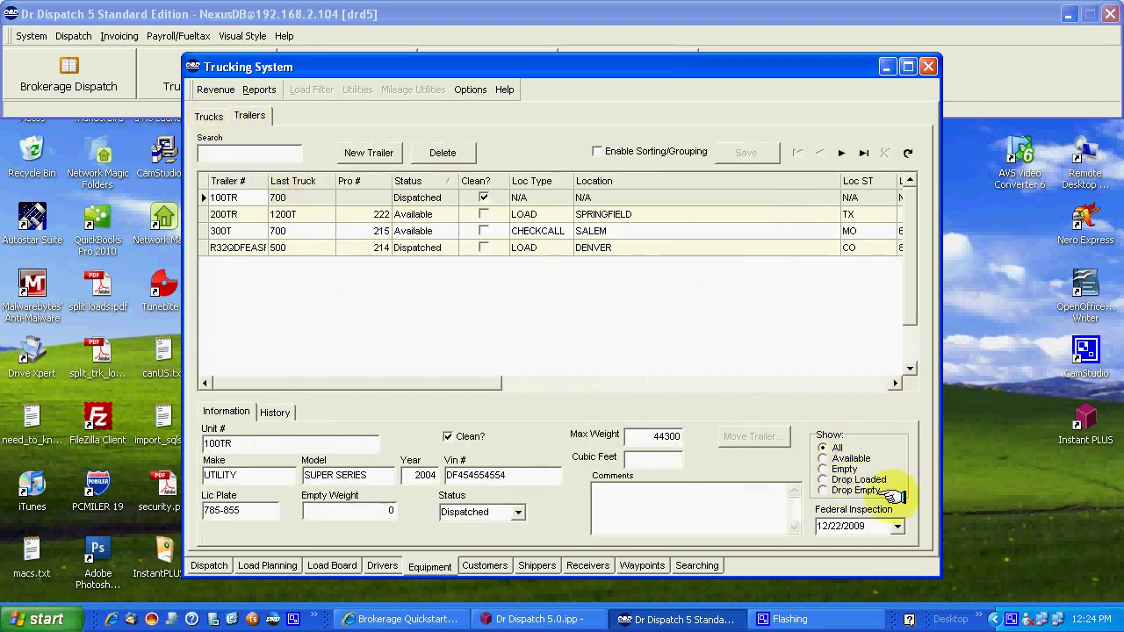
pyautogui.click(209, 115)
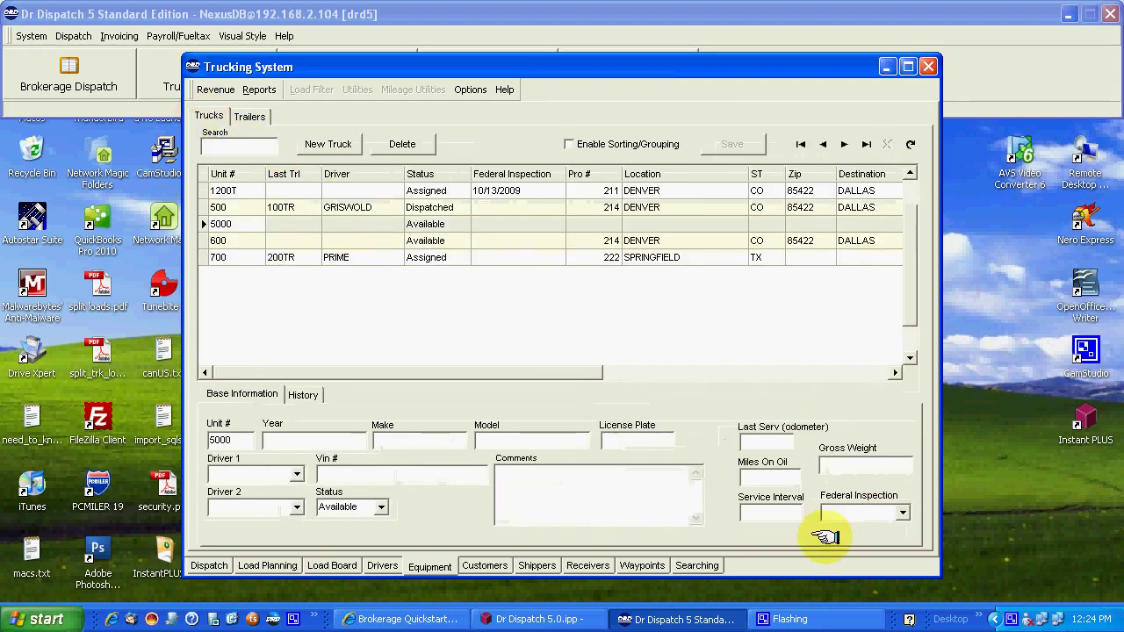
# Set truck 5000's last service odometer to 50000, miles on oil to 6250 and service interval to 15000
pyautogui.click(784, 440)
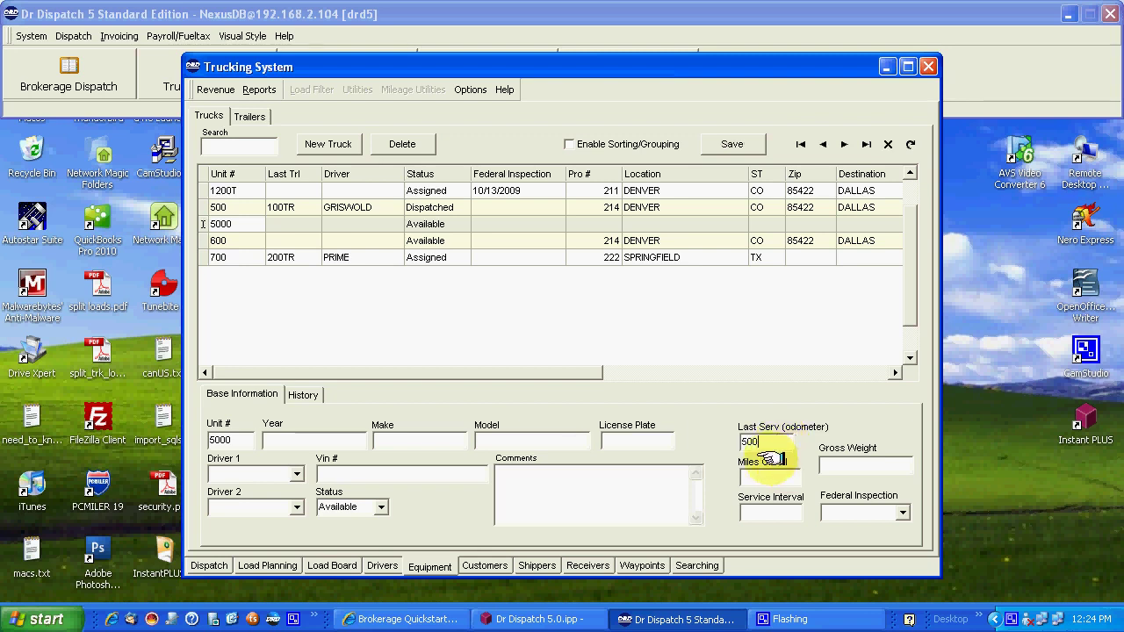
pyautogui.press('Tab')
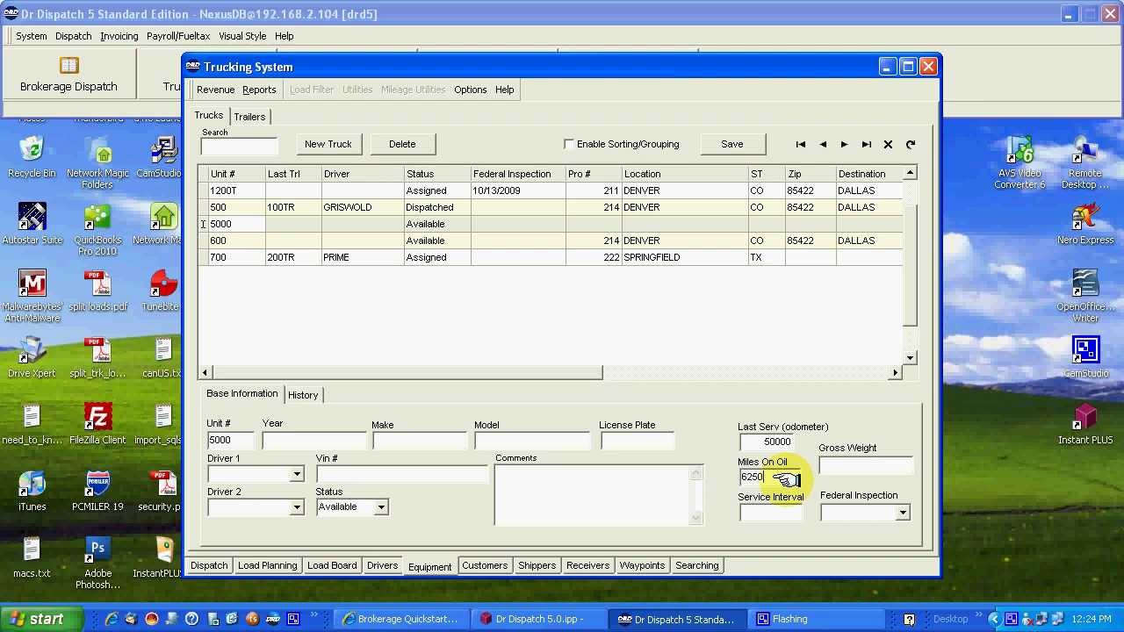
pyautogui.press('BackSpace')
pyautogui.press('BackSpace')
pyautogui.press('BackSpace')
pyautogui.press('BackSpace')
pyautogui.hotkey('shift', 'Tab')
pyautogui.click(762, 513)
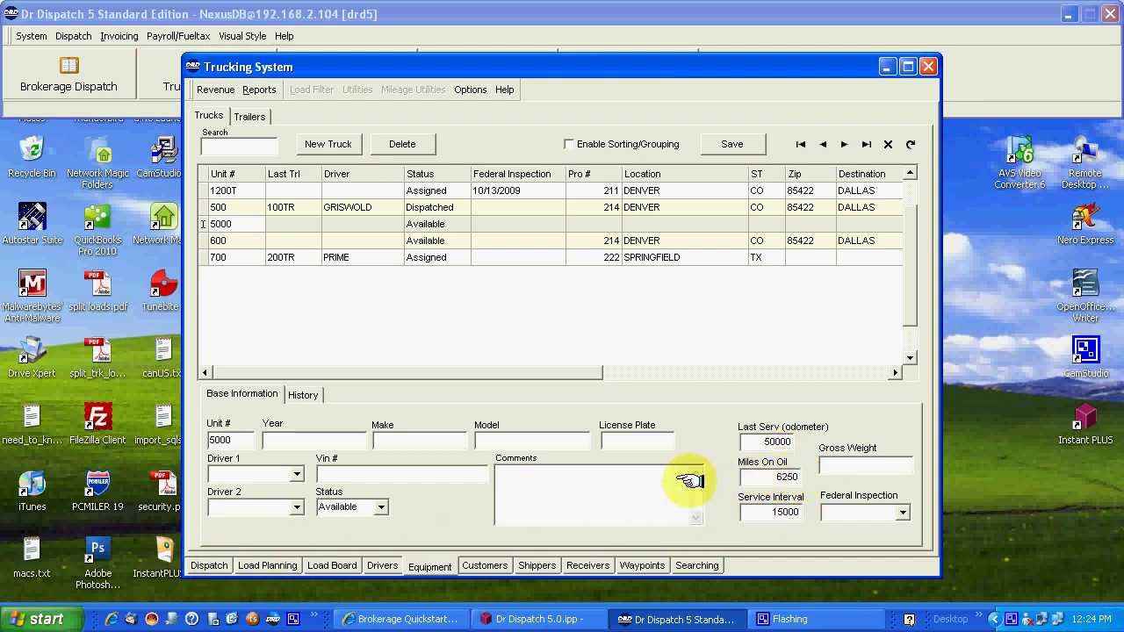
pyautogui.doubleClick(786, 513)
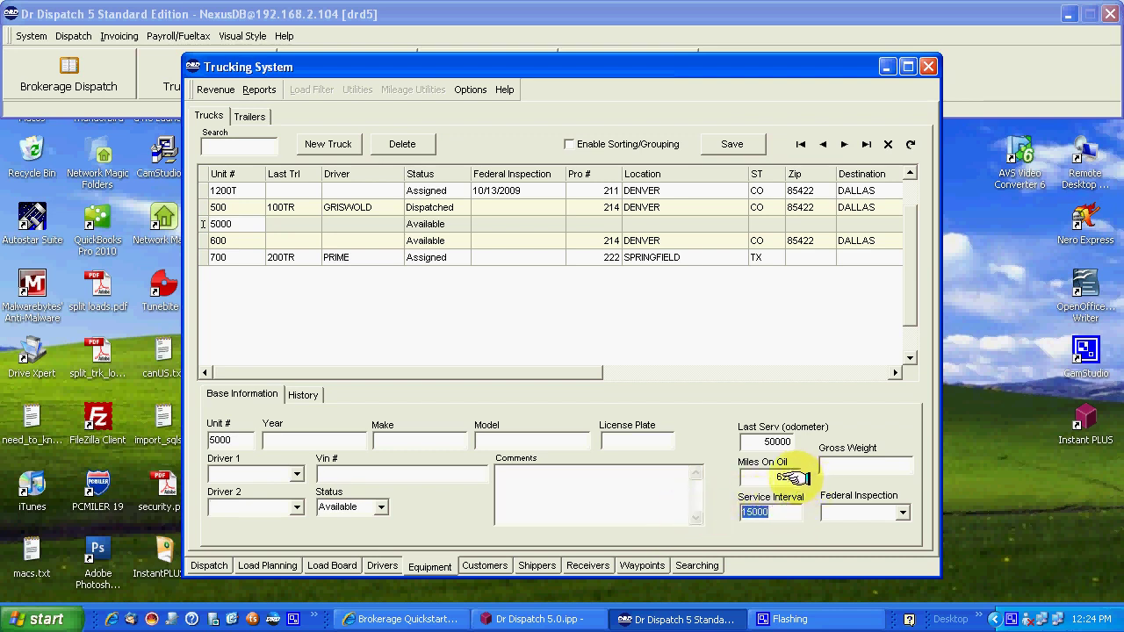
pyautogui.click(766, 439)
pyautogui.write('0000')
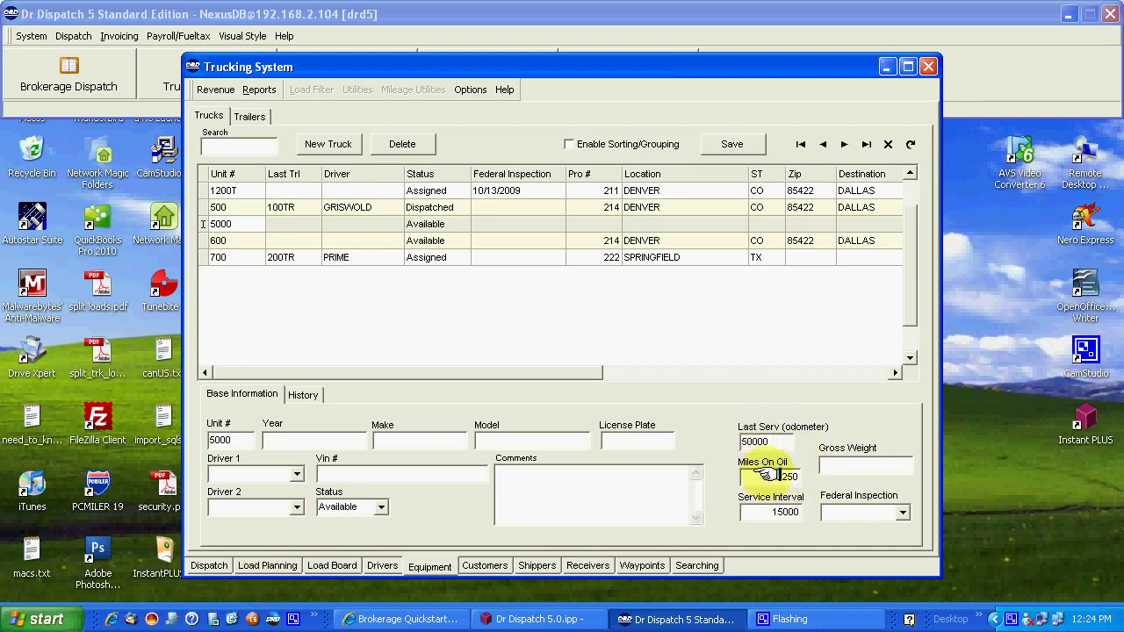
pyautogui.click(763, 476)
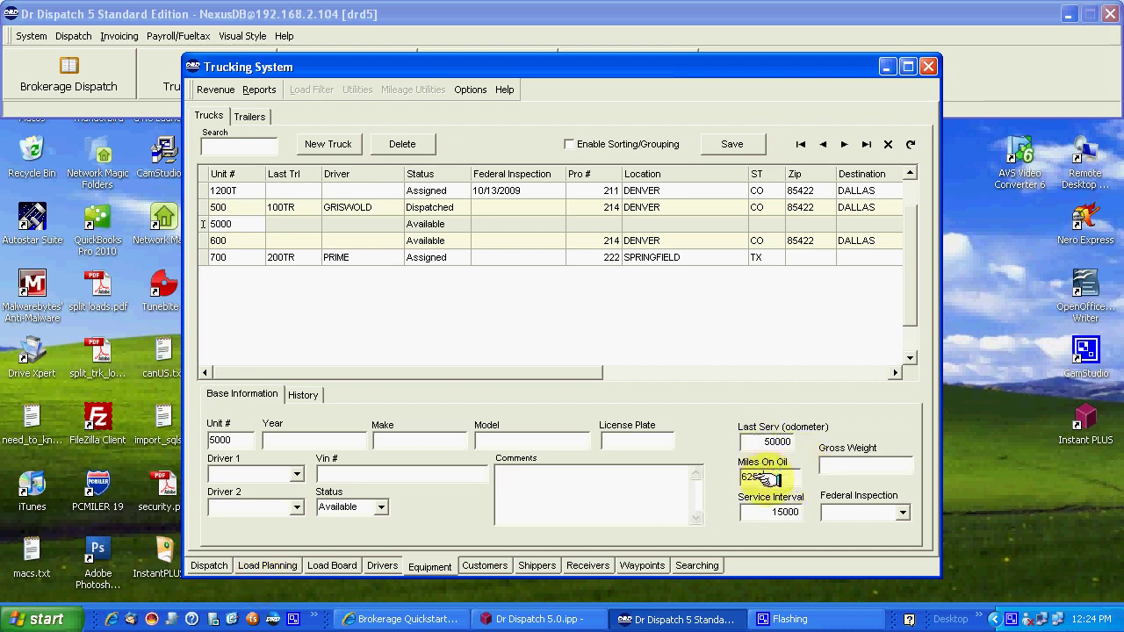
pyautogui.click(765, 513)
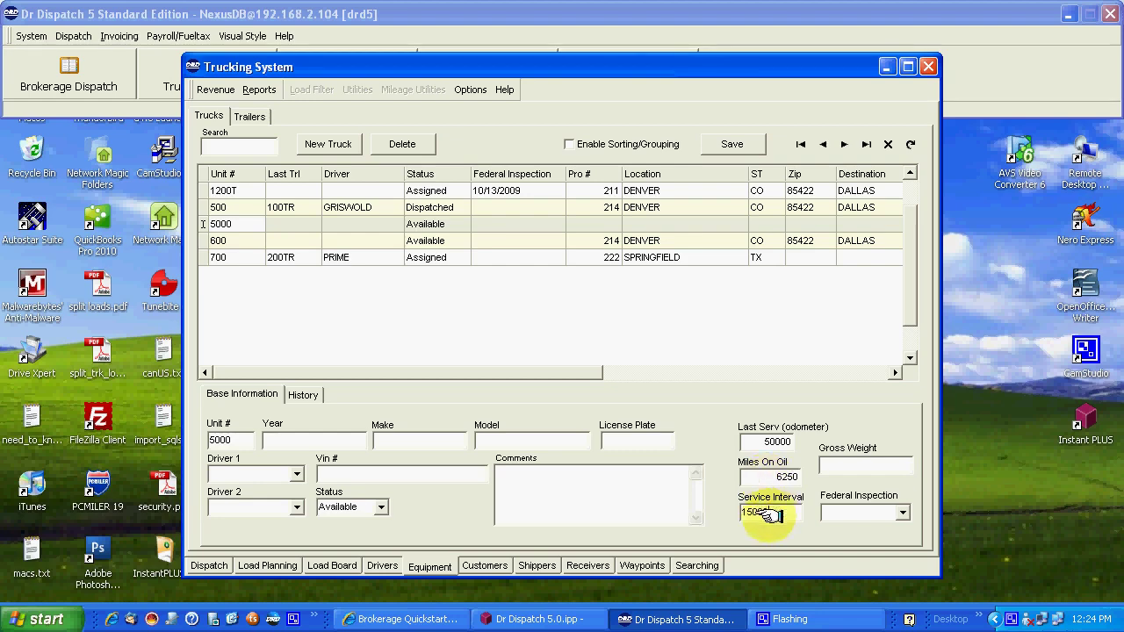
# Create a new dispatch load for customer OZARK JEEP and enter its billing reference number
pyautogui.click(209, 565)
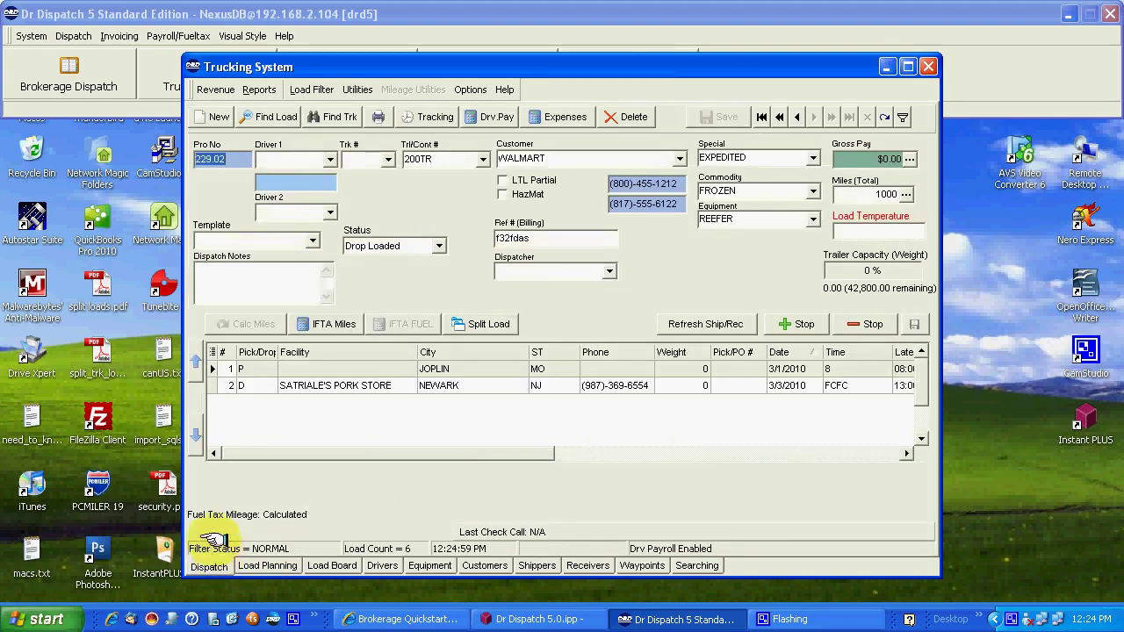
pyautogui.click(221, 116)
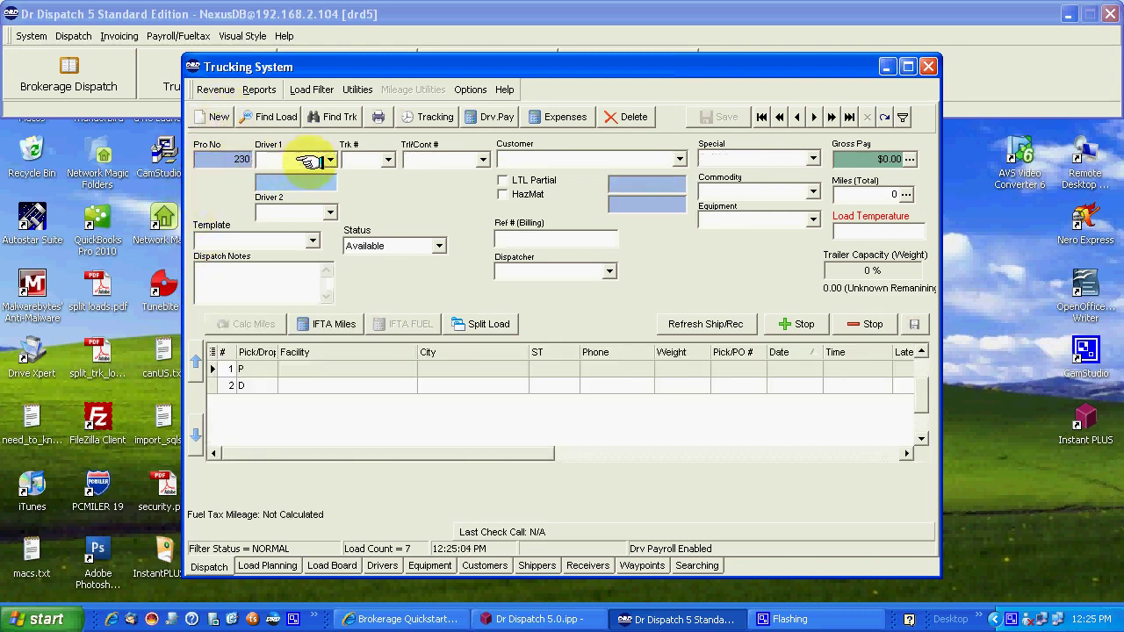
pyautogui.click(329, 160)
pyautogui.click(329, 162)
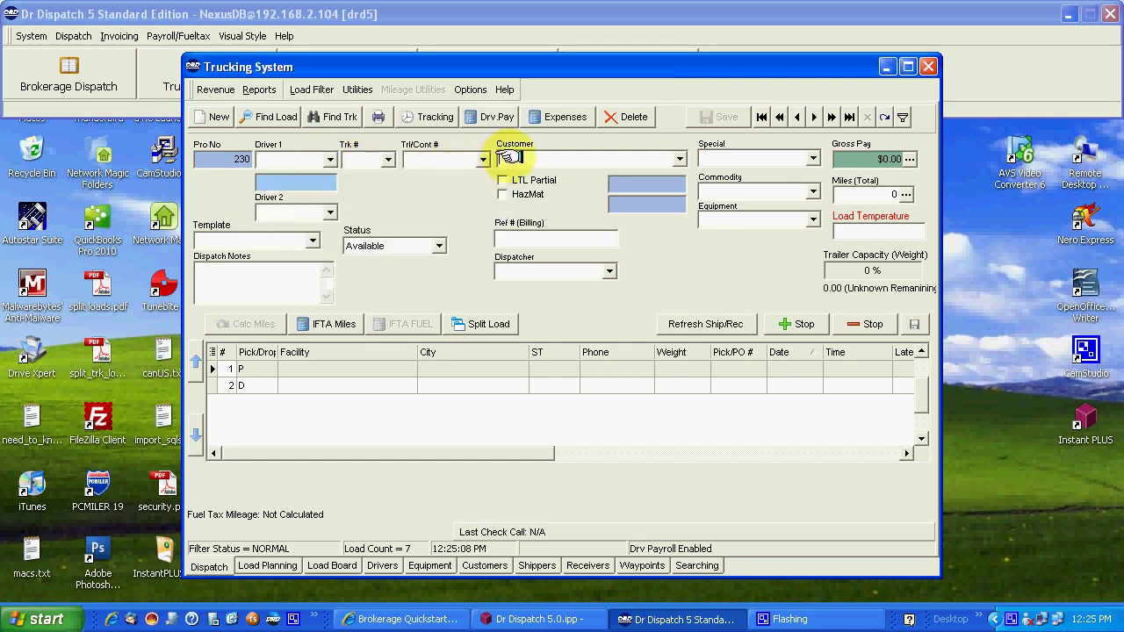
pyautogui.click(555, 154)
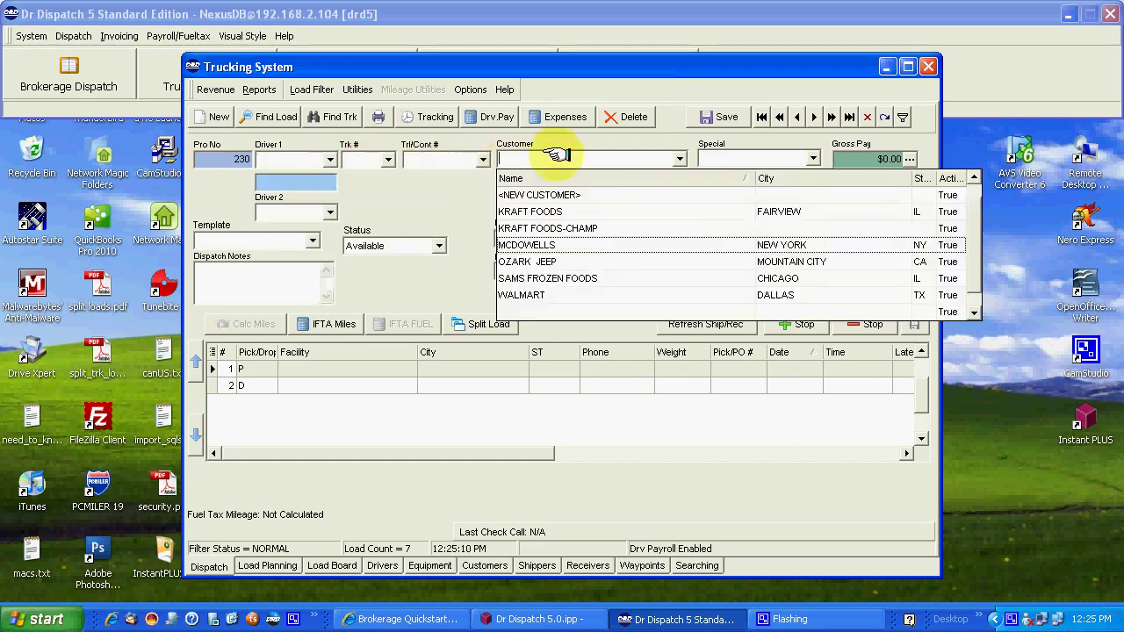
pyautogui.press('Down')
pyautogui.press('Return')
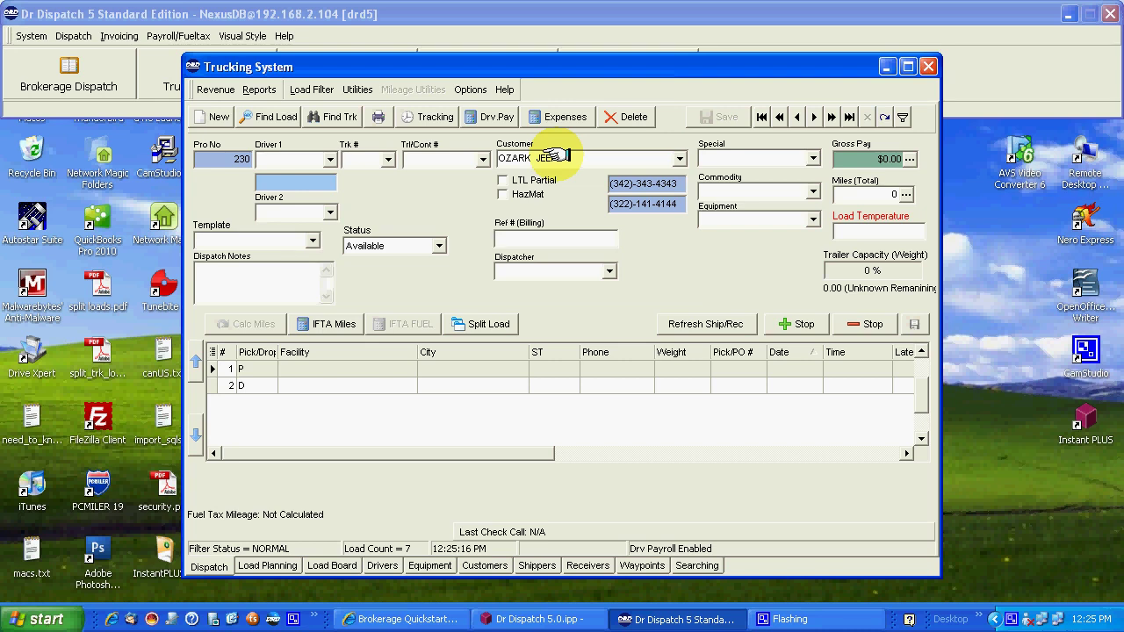
pyautogui.press('Tab')
pyautogui.write('12')
pyautogui.press('Return')
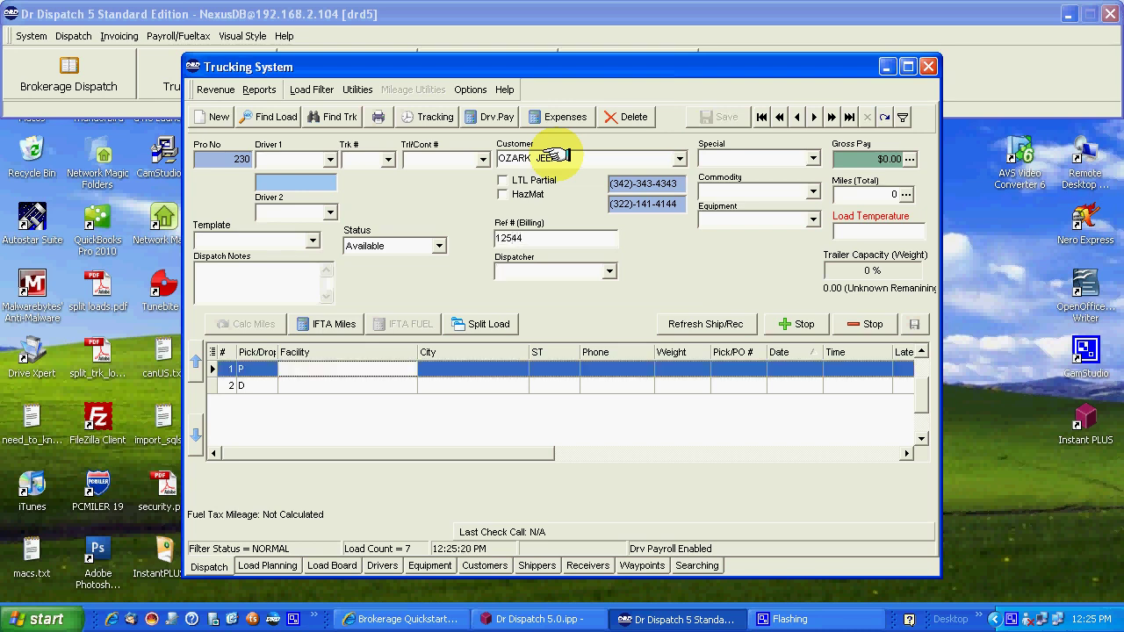
# Assign the Mississippi Golf Clubs facility in Jackson, MS to the load's pickup stop
pyautogui.write('KR')
pyautogui.press('Down')
pyautogui.press('Down')
pyautogui.press('Return')
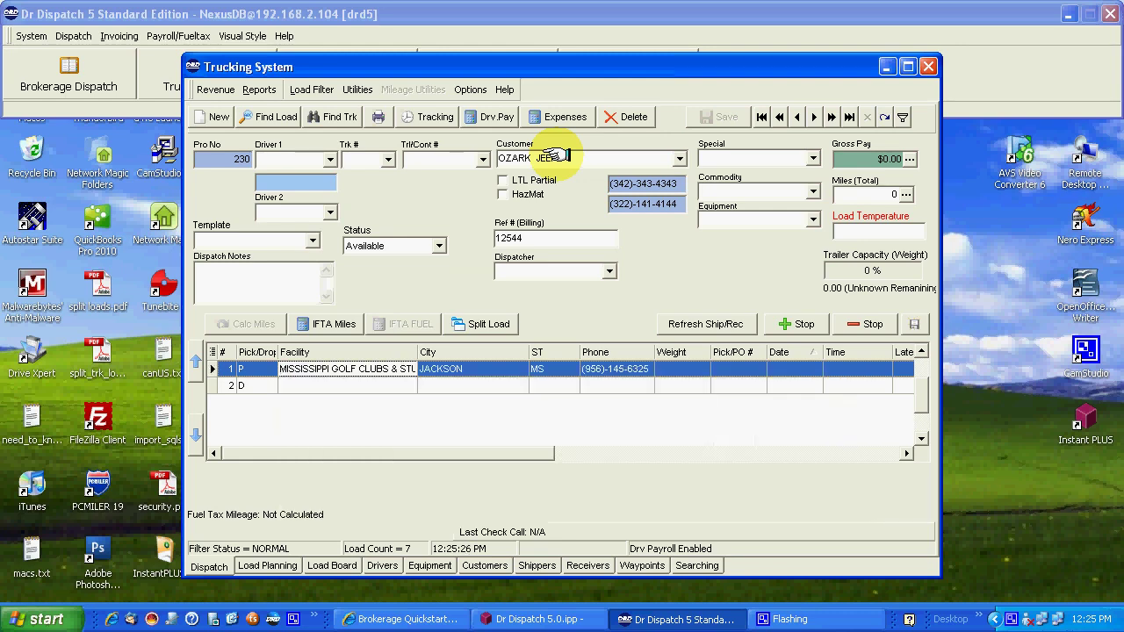
# Date the pickup stop 3/15/2010, leave its remaining fields blank and advance to the delivery stop
pyautogui.write('t')
pyautogui.press('Tab')
pyautogui.press('Tab')
pyautogui.press('Tab')
pyautogui.press('Tab')
pyautogui.press('Tab')
pyautogui.press('Tab')
pyautogui.press('Tab')
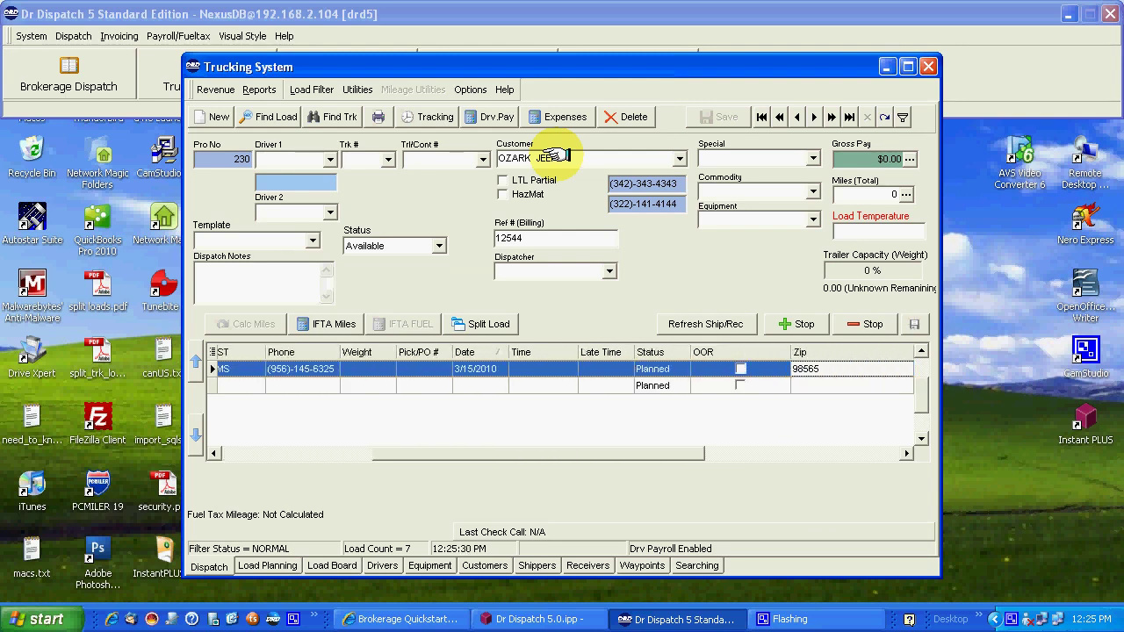
pyautogui.press('Tab')
pyautogui.press('Tab')
pyautogui.press('Tab')
pyautogui.press('Tab')
pyautogui.press('Tab')
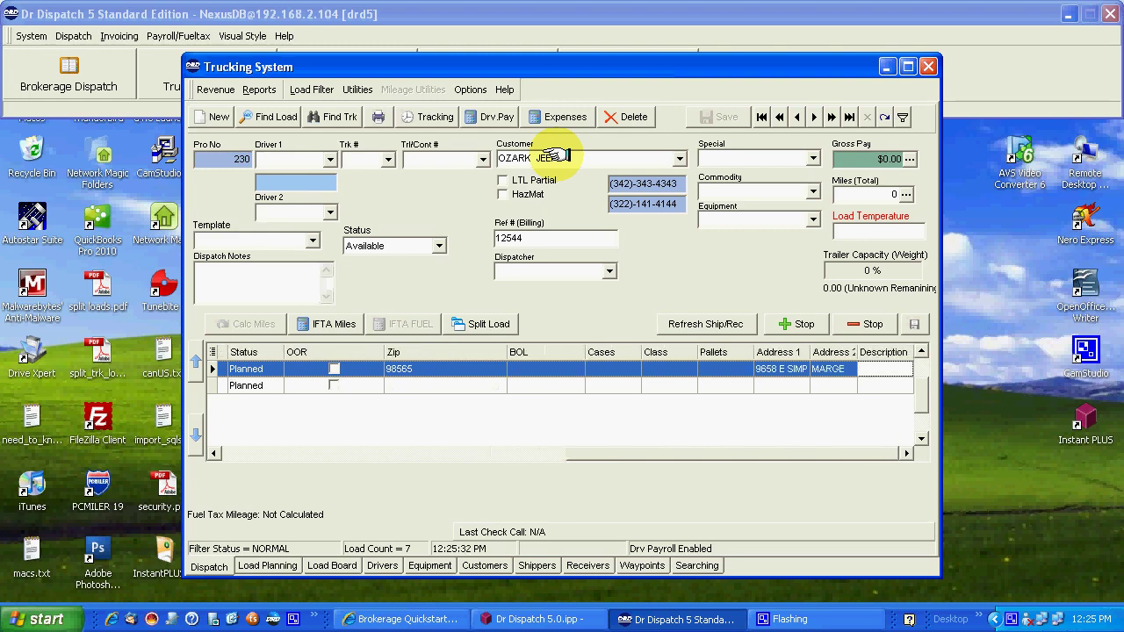
pyautogui.press('Tab')
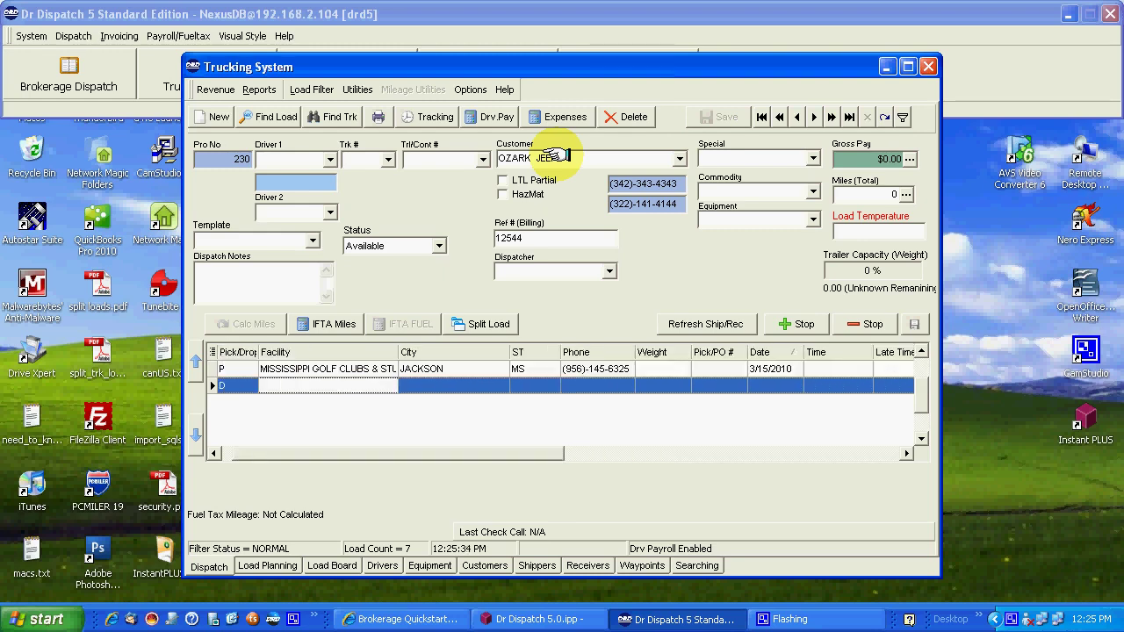
# Assign SATRIALE'S PORK STORE in Newark, NJ as the receiver for the delivery stop
pyautogui.press('Tab')
pyautogui.write('G')
pyautogui.press('Down')
pyautogui.press('Down')
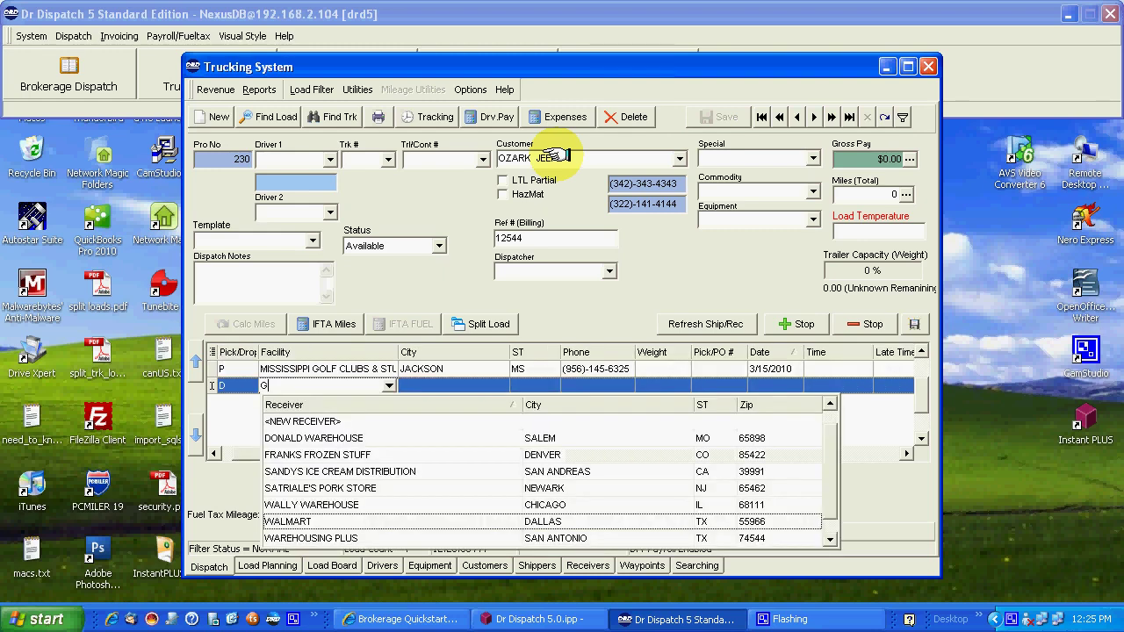
pyautogui.press('Down')
pyautogui.press('Down')
pyautogui.press('Down')
pyautogui.press('Down')
pyautogui.press('Down')
pyautogui.press('Up')
pyautogui.press('Up')
pyautogui.press('Up')
pyautogui.press('Return')
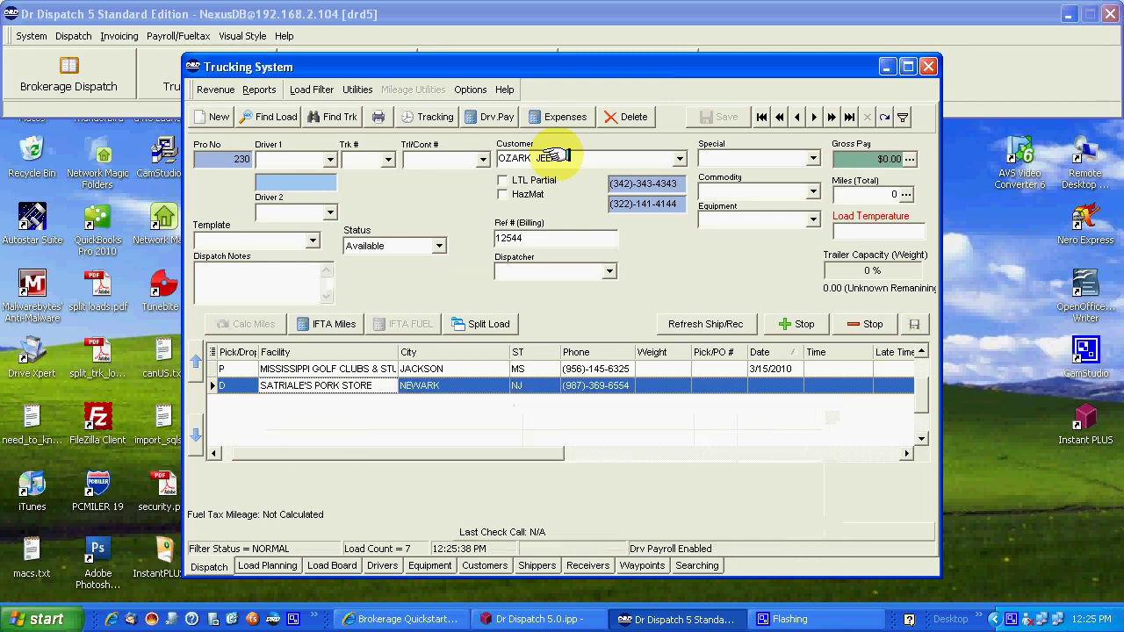
# Leave the delivery stop's remaining fields blank and decline adding another stop
pyautogui.press('Tab')
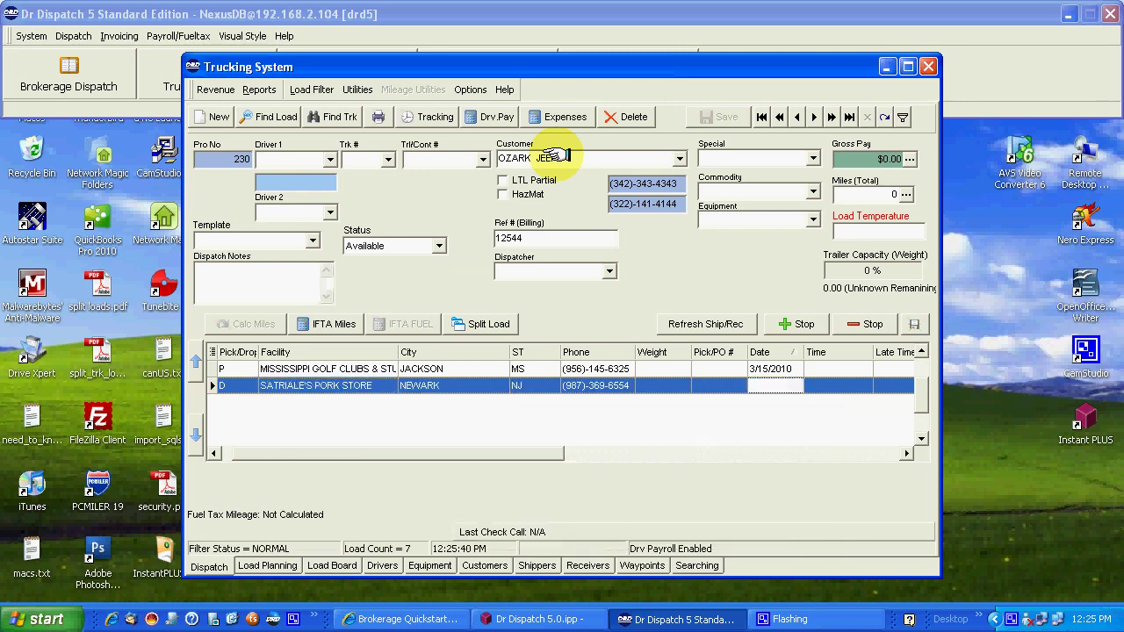
pyautogui.press('Tab')
pyautogui.press('Tab')
pyautogui.press('Tab')
pyautogui.press('Tab')
pyautogui.press('Tab')
pyautogui.press('Tab')
pyautogui.press('Tab')
pyautogui.press('Tab')
pyautogui.press('Tab')
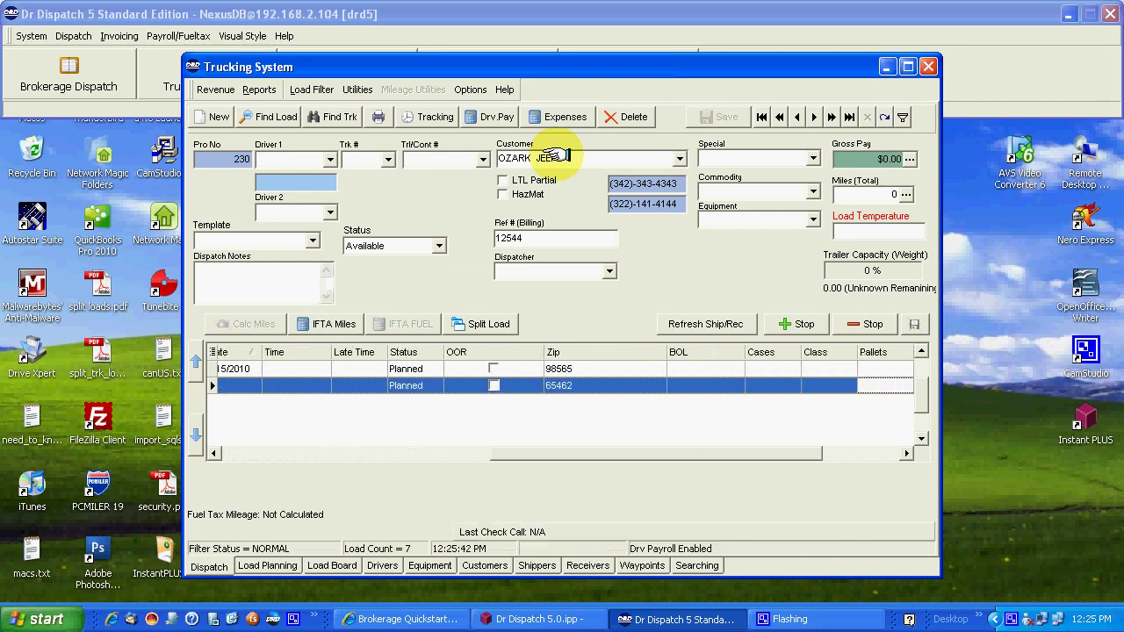
pyautogui.press('Tab')
pyautogui.press('Tab')
pyautogui.press('Tab')
pyautogui.press('Tab')
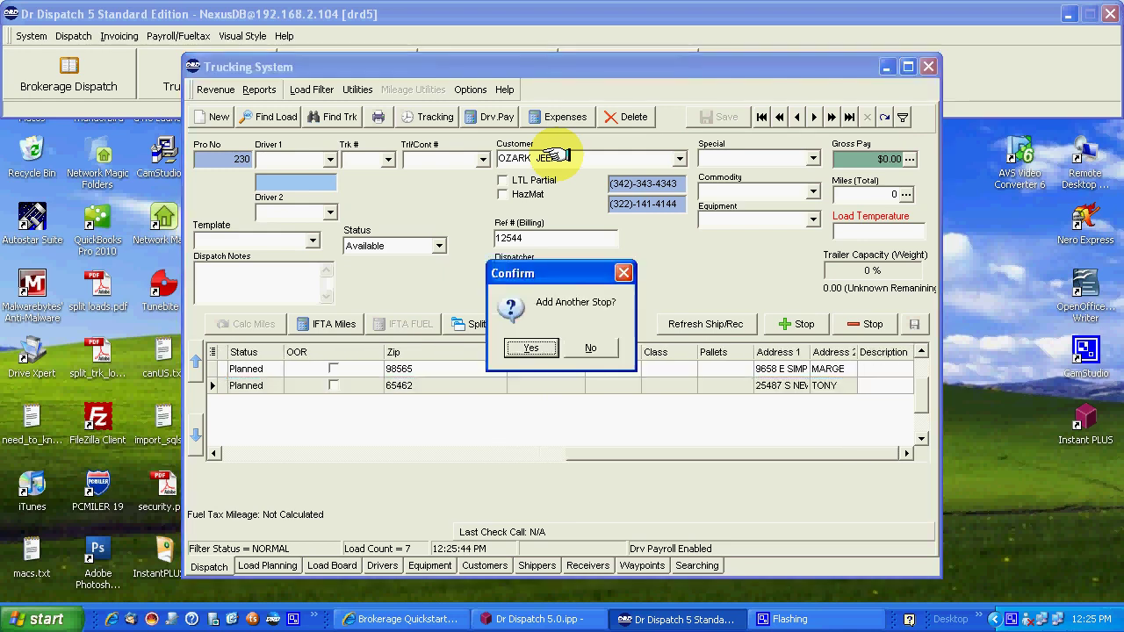
pyautogui.press('Tab')
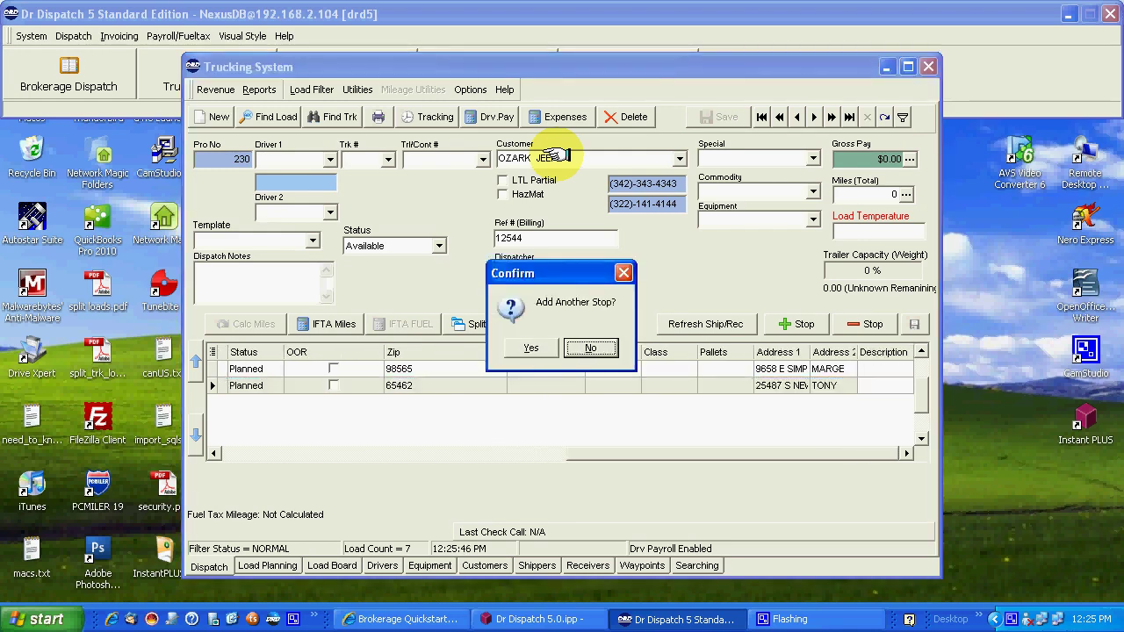
pyautogui.press('Return')
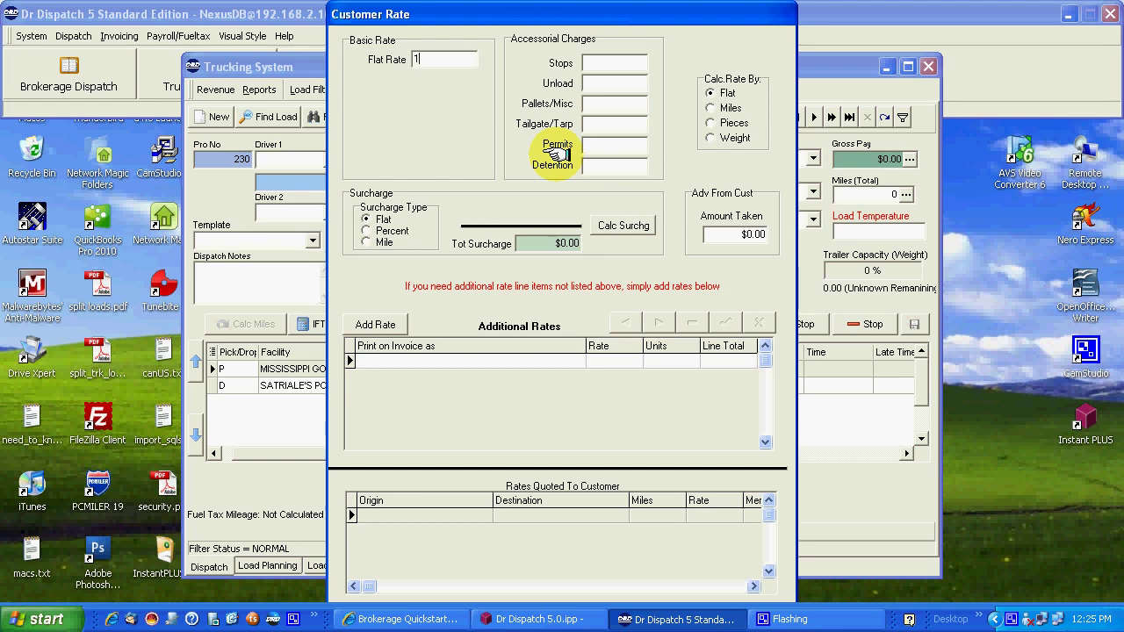
# Set the customer rate to a $1,200 flat rate with a calculated 12 percent surcharge, and accept it
pyautogui.write('1200')
pyautogui.press('Tab')
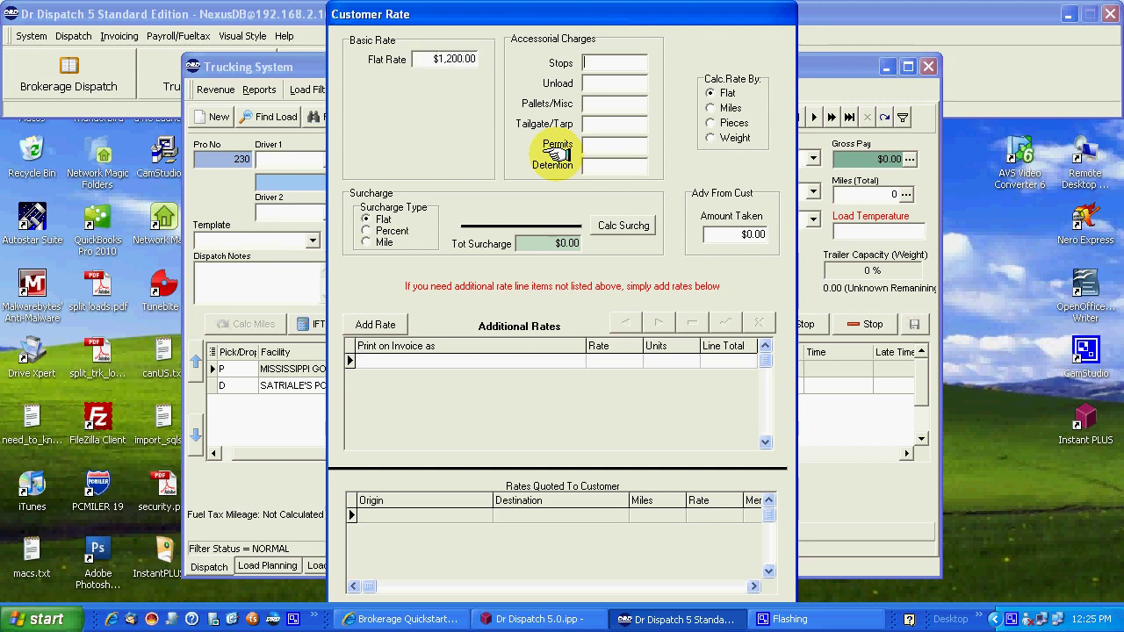
pyautogui.click(392, 231)
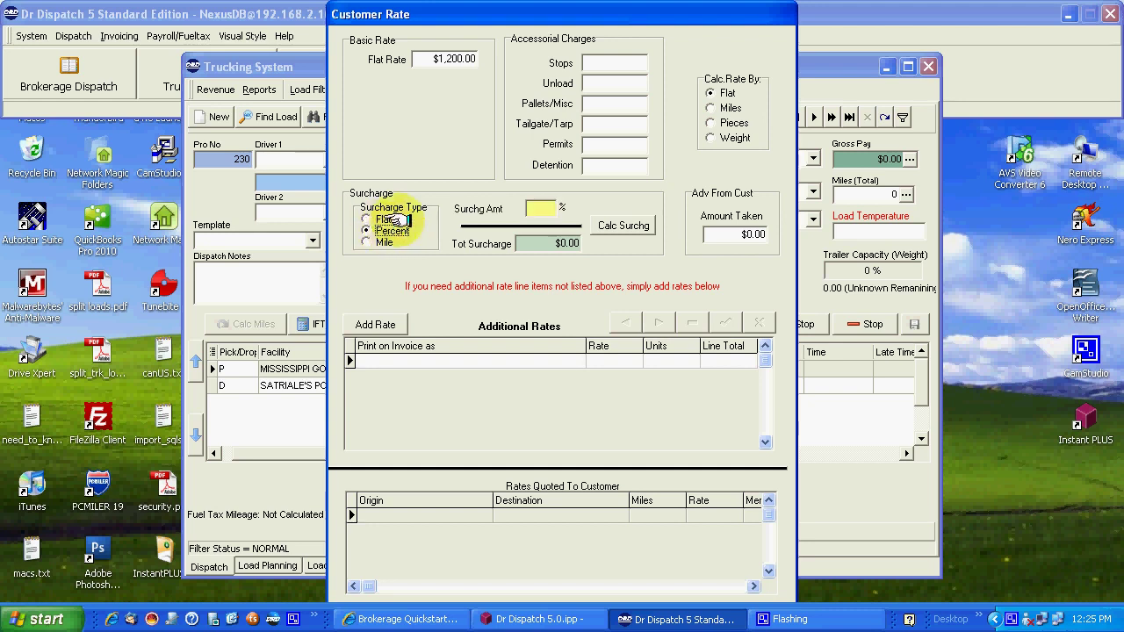
pyautogui.click(537, 208)
pyautogui.write('12')
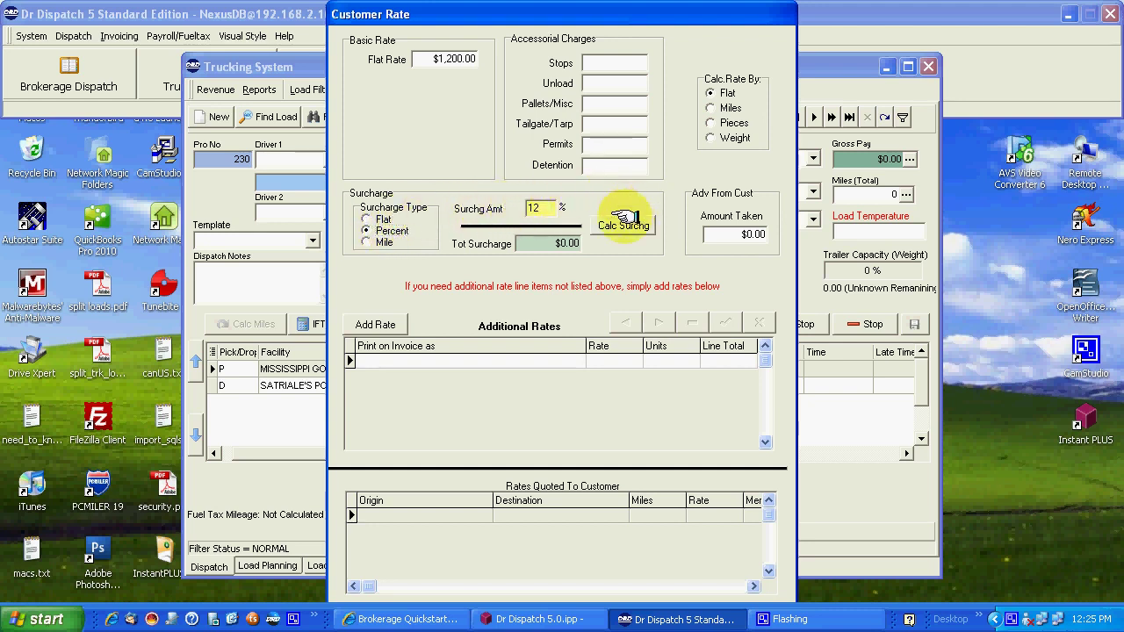
pyautogui.click(622, 226)
pyautogui.moveTo(568, 3); pyautogui.dragTo(572, 1)
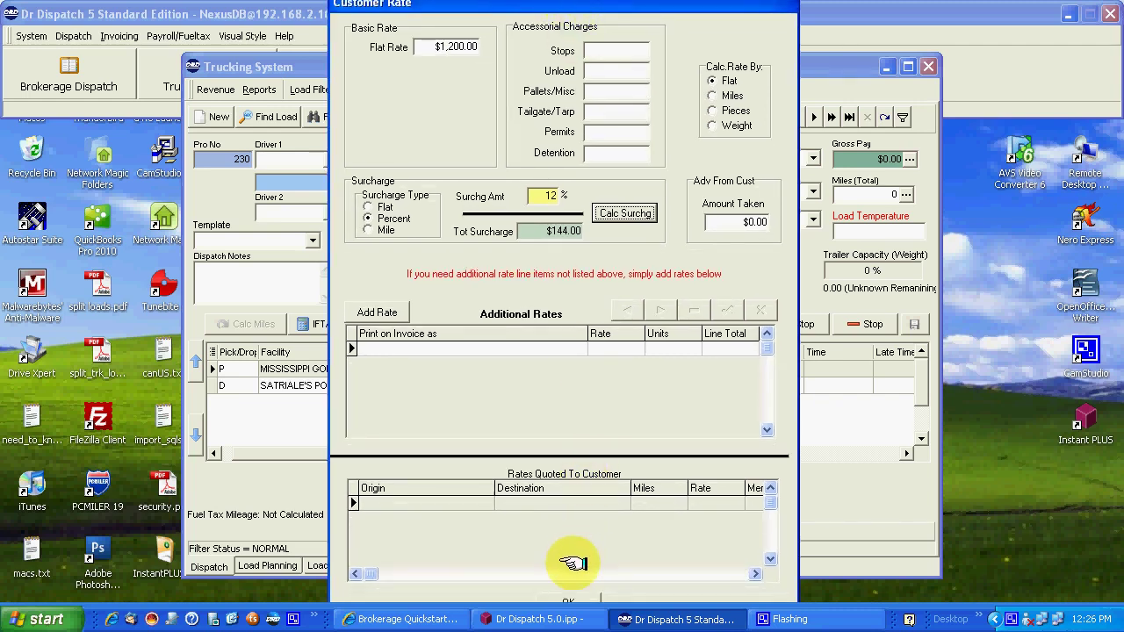
pyautogui.click(566, 600)
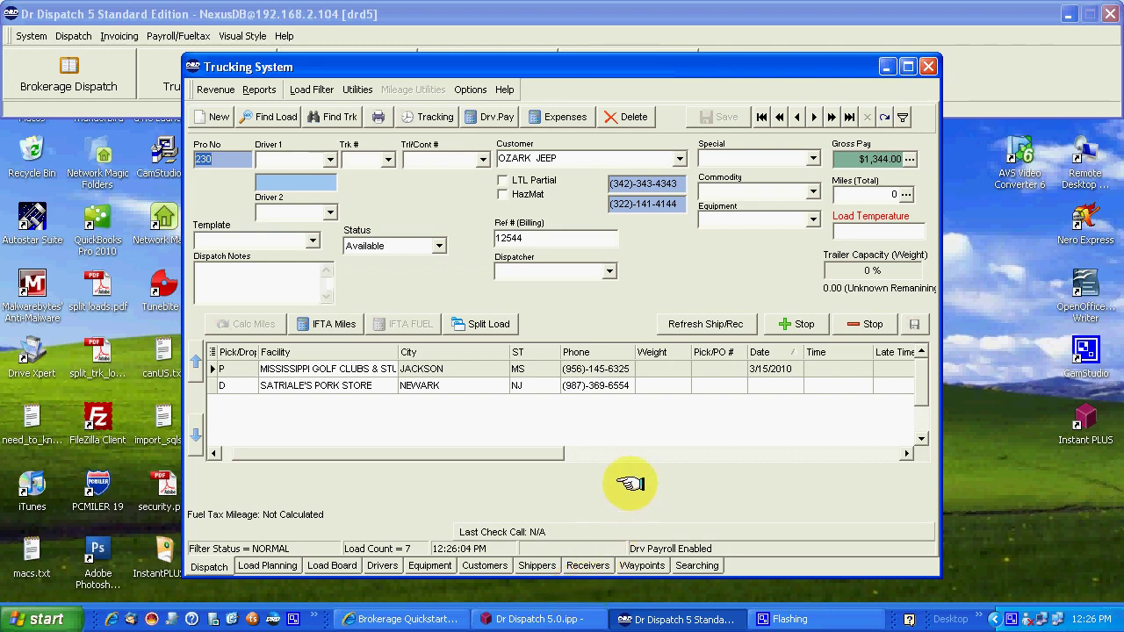
# Review the trucking Load Board's truck loads and trucks lists, checking them against the OZARK JEEP load's dispatch record
pyautogui.click(332, 564)
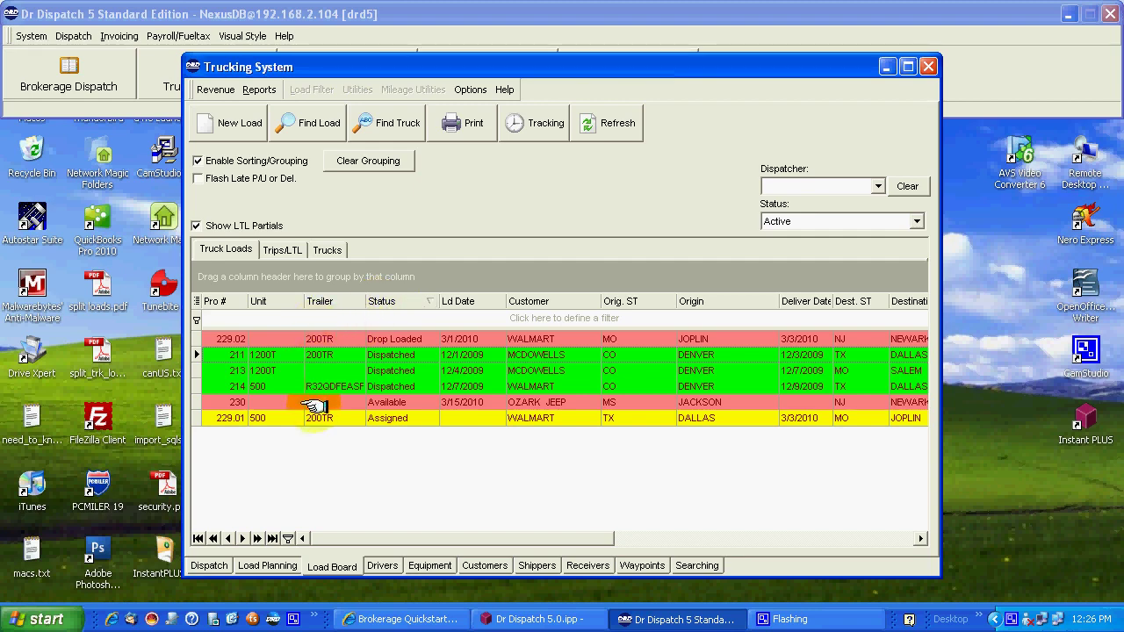
pyautogui.click(279, 353)
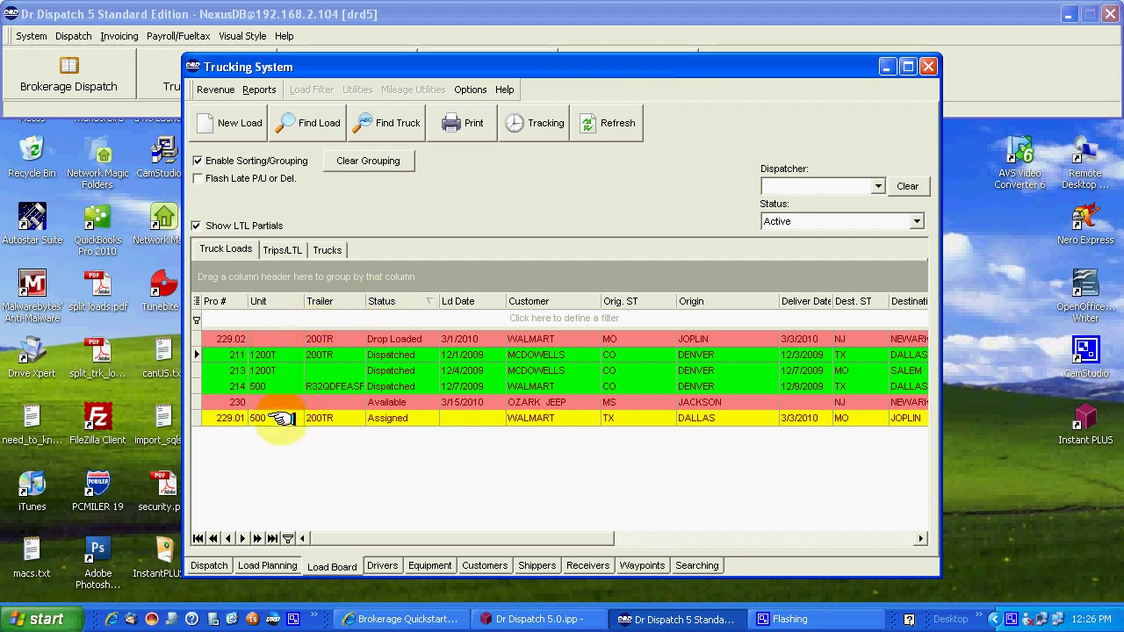
pyautogui.click(315, 250)
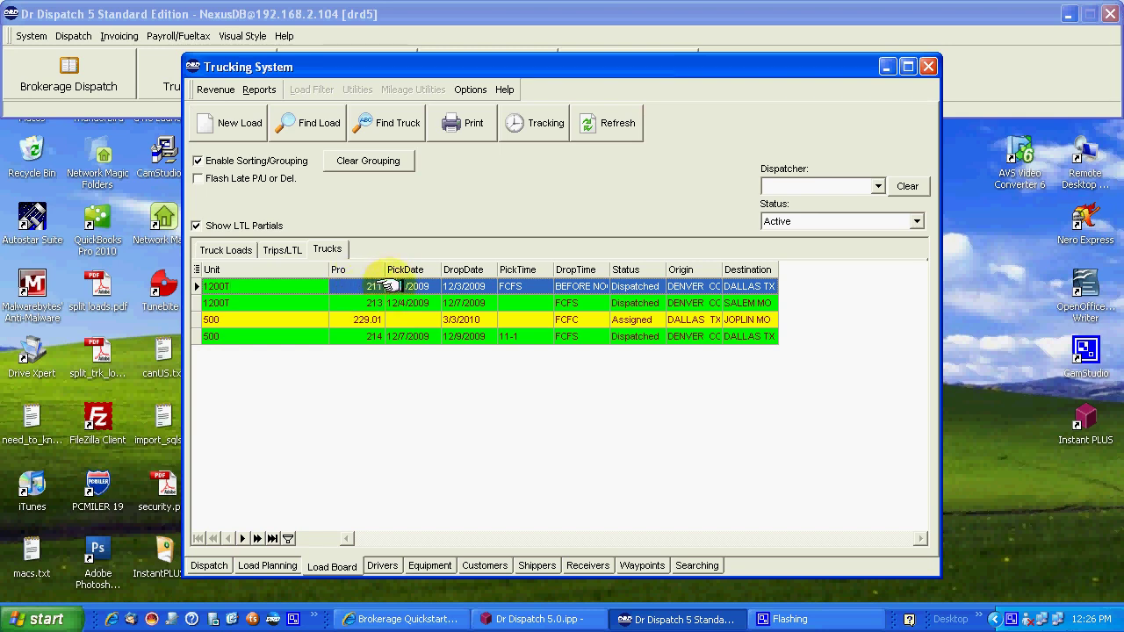
pyautogui.click(275, 286)
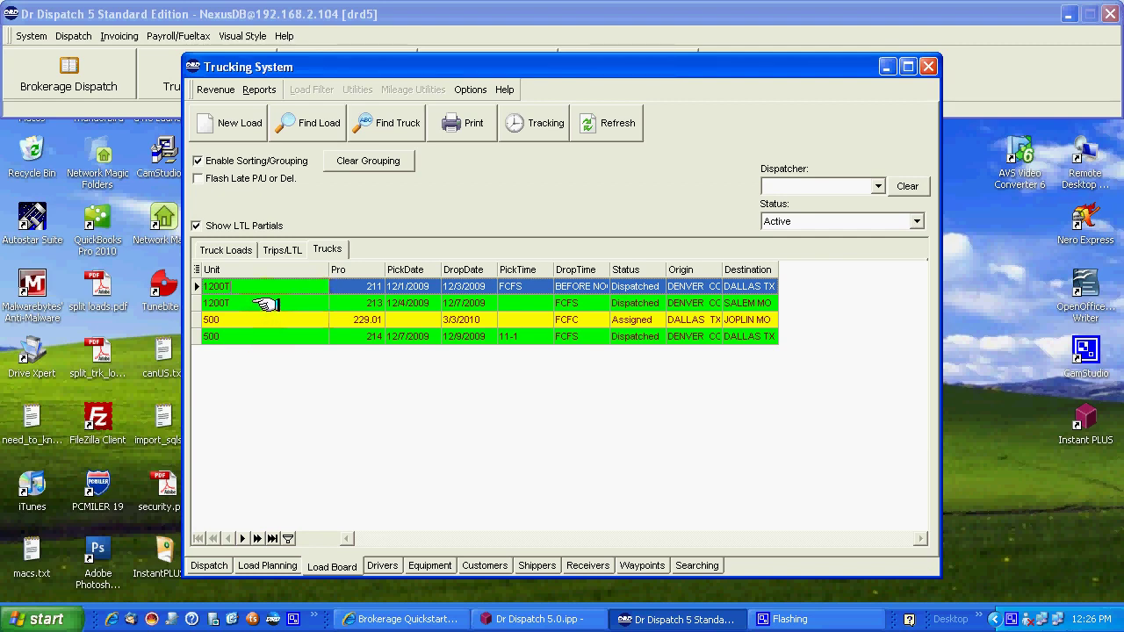
pyautogui.click(209, 565)
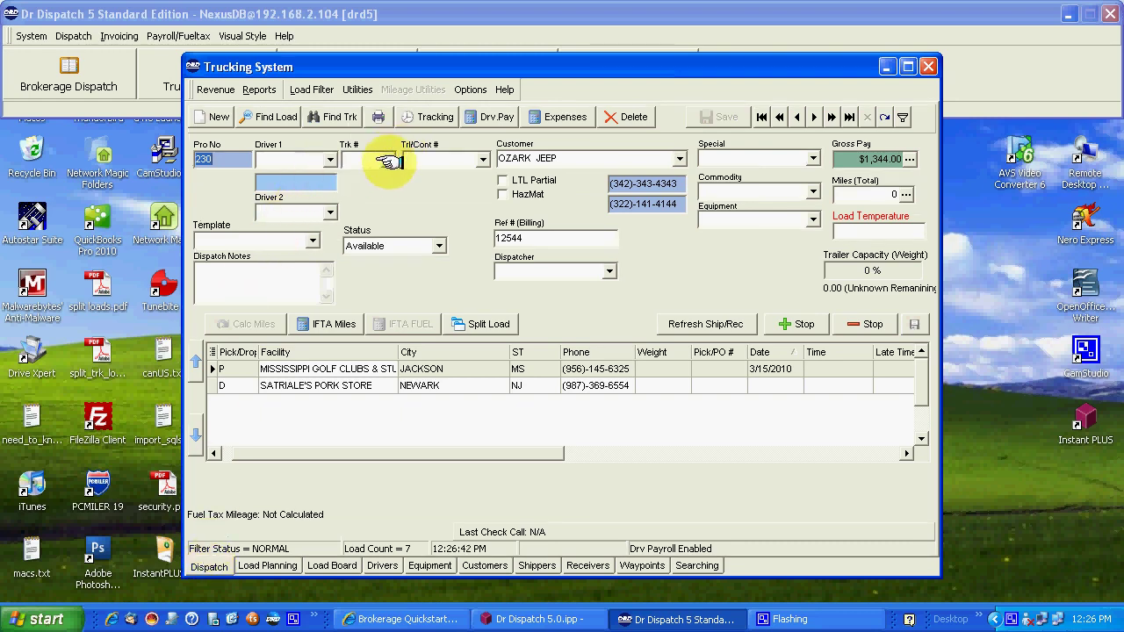
pyautogui.click(311, 565)
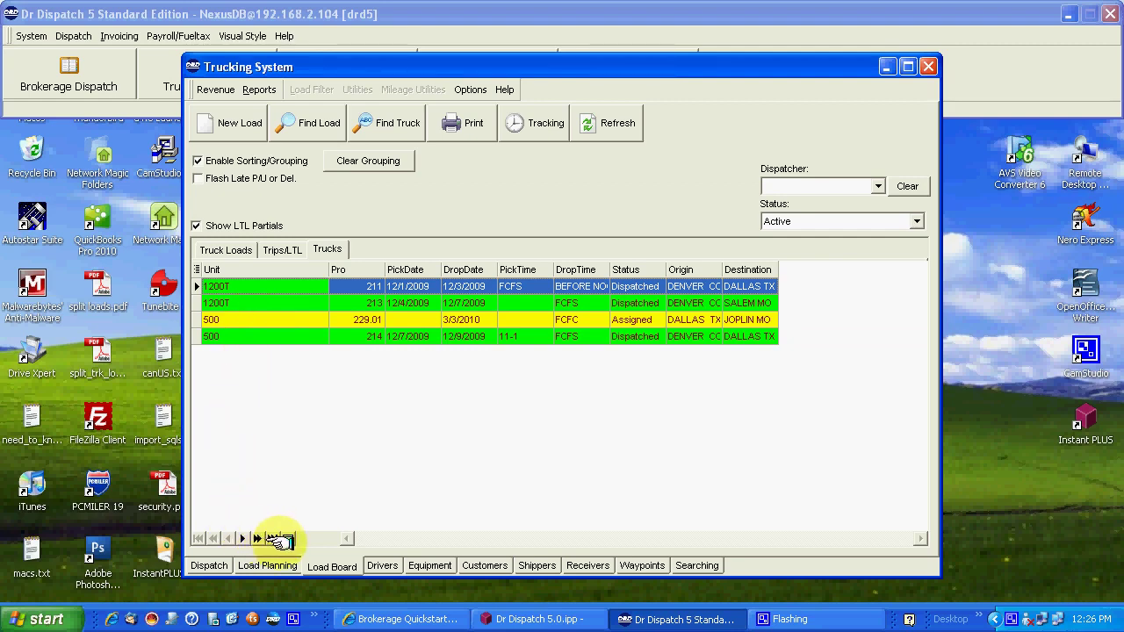
# Close the Trucking System window, then open Brokerage Dispatch and Trucking Dispatch side by side in the session
pyautogui.click(928, 66)
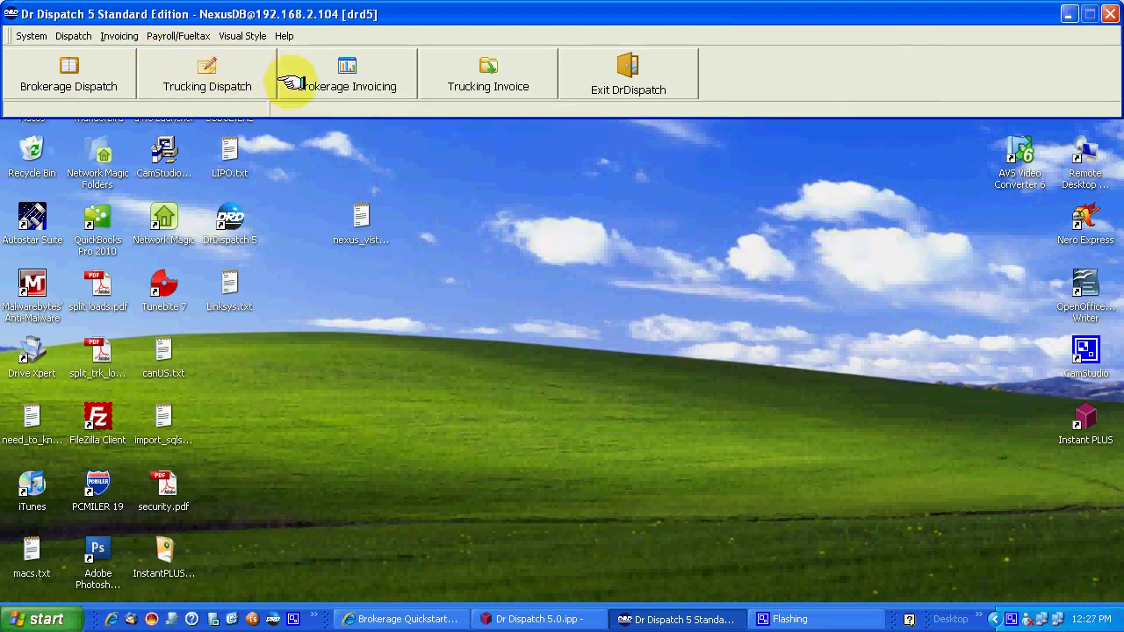
pyautogui.click(70, 79)
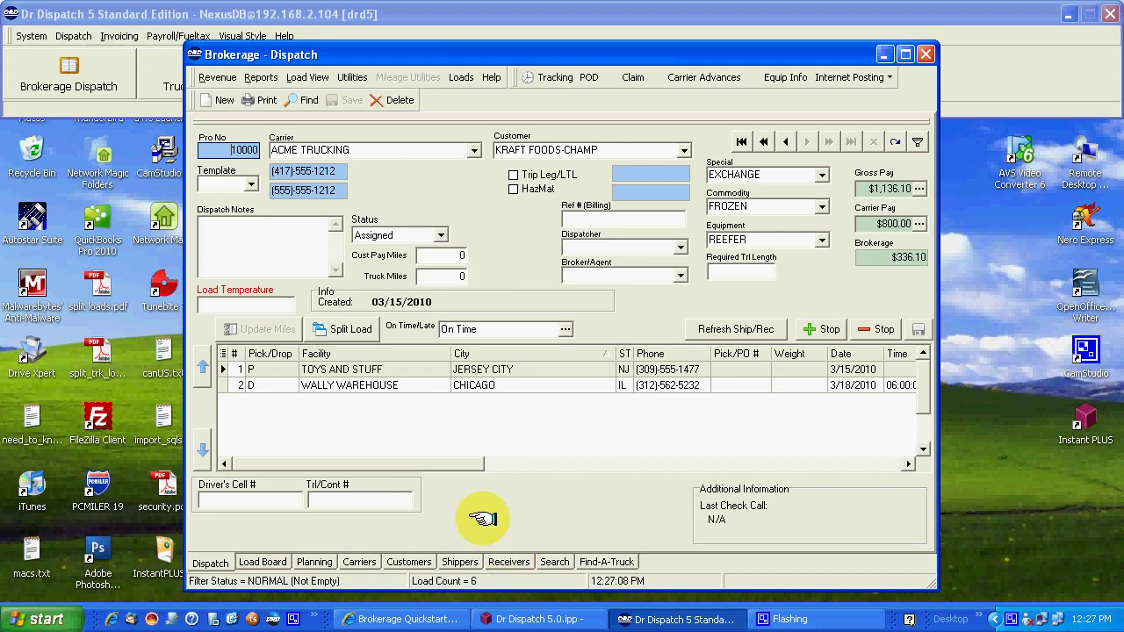
pyautogui.click(173, 72)
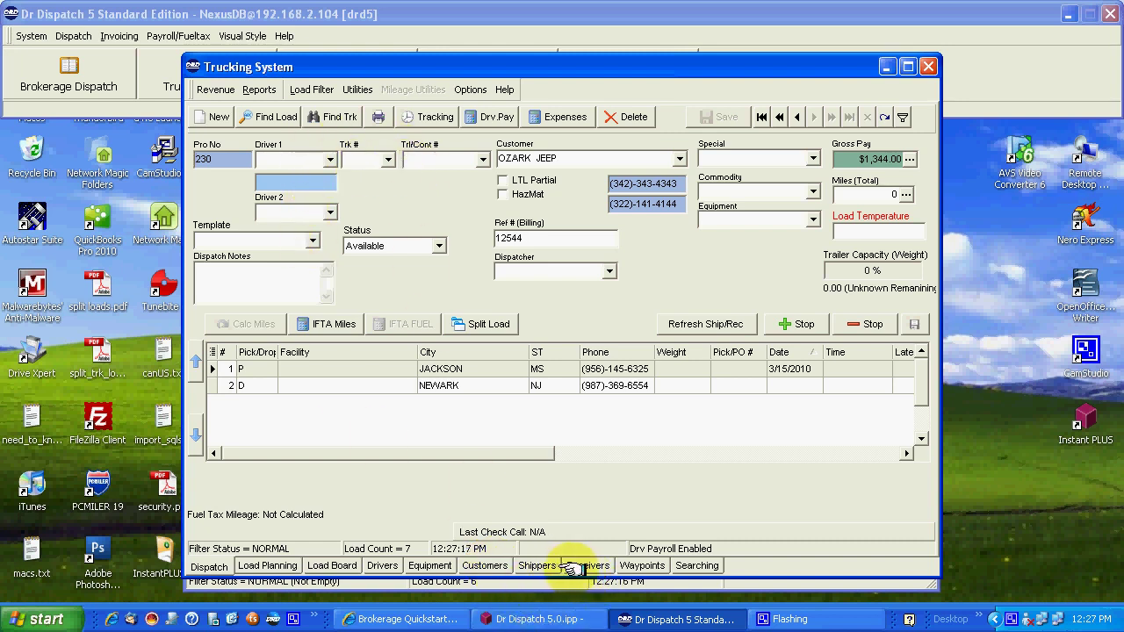
# Add a third stop to the OZARK JEEP load as a pickup at NAME OF SHIPPER, leaving its date blank
pyautogui.click(797, 324)
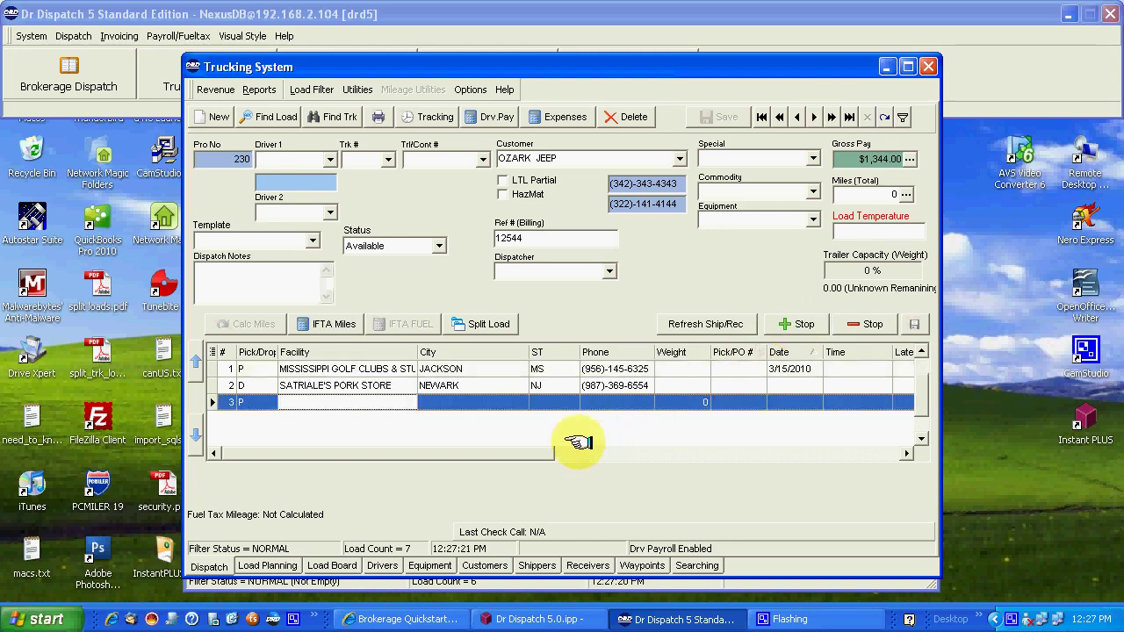
pyautogui.hotkey('alt', 'Down')
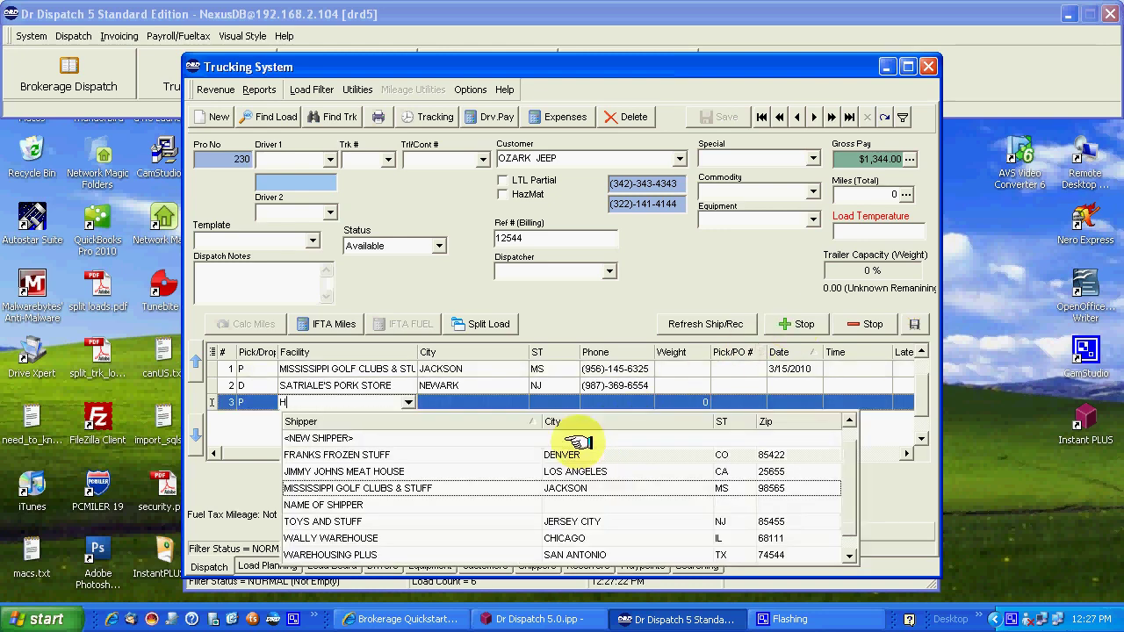
pyautogui.press('Down')
pyautogui.press('Down')
pyautogui.press('Down')
pyautogui.press('Down')
pyautogui.press('Down')
pyautogui.press('Return')
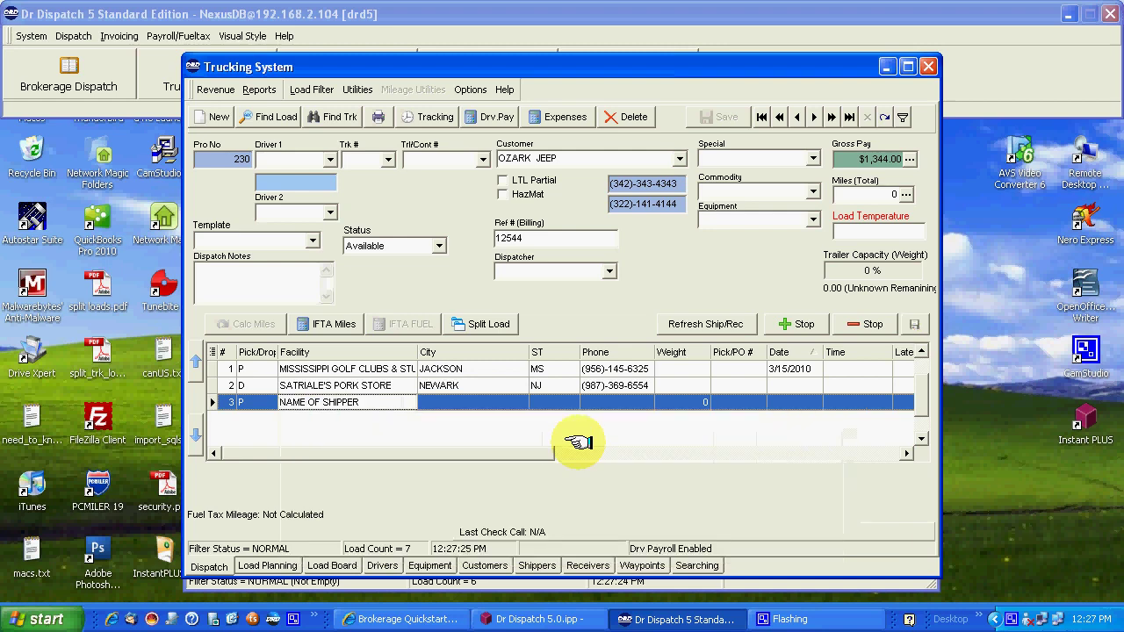
pyautogui.press('Tab')
pyautogui.press('Tab')
pyautogui.press('Tab')
pyautogui.press('Tab')
pyautogui.press('Tab')
pyautogui.press('Tab')
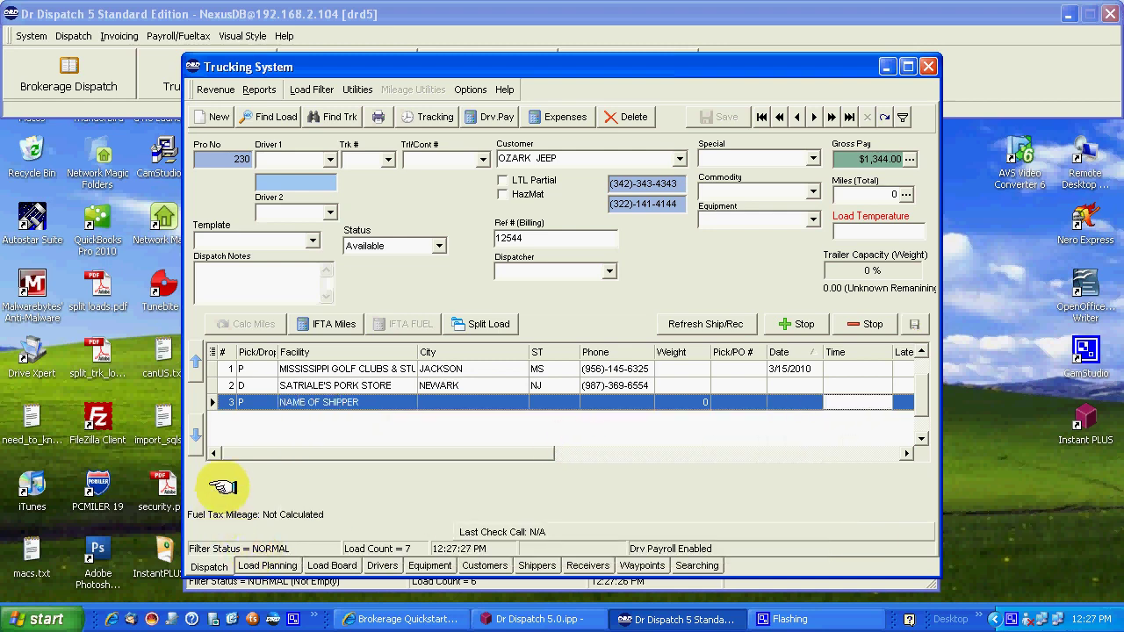
# Move the NAME OF SHIPPER pickup ahead of the SATRIALE'S PORK STORE delivery and close the Trucking System window
pyautogui.click(248, 386)
pyautogui.click(251, 402)
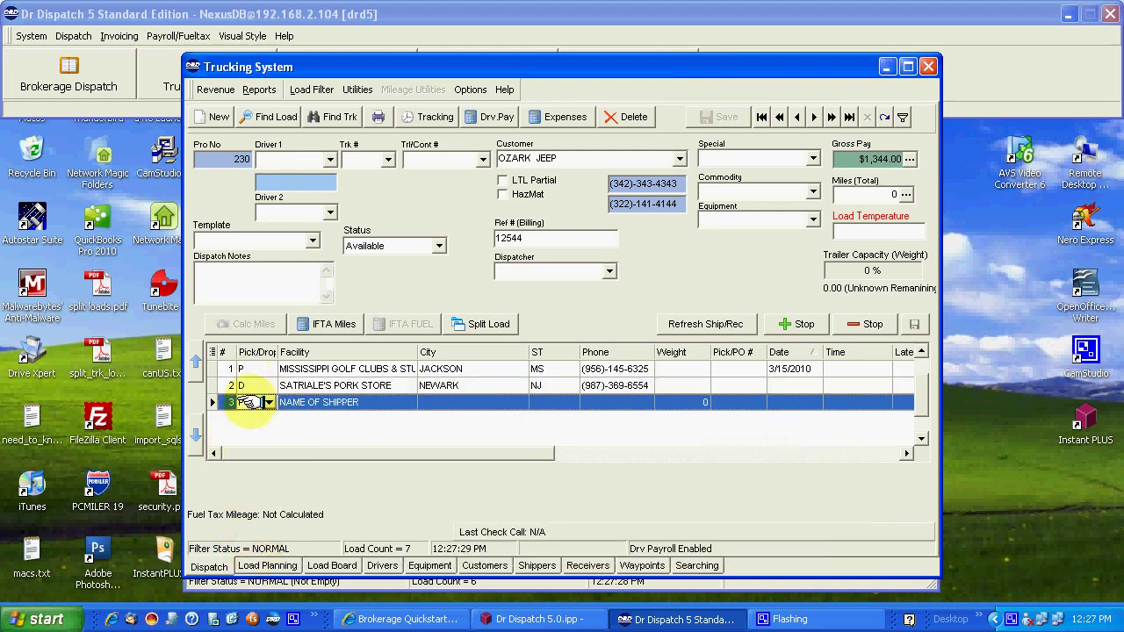
pyautogui.click(251, 369)
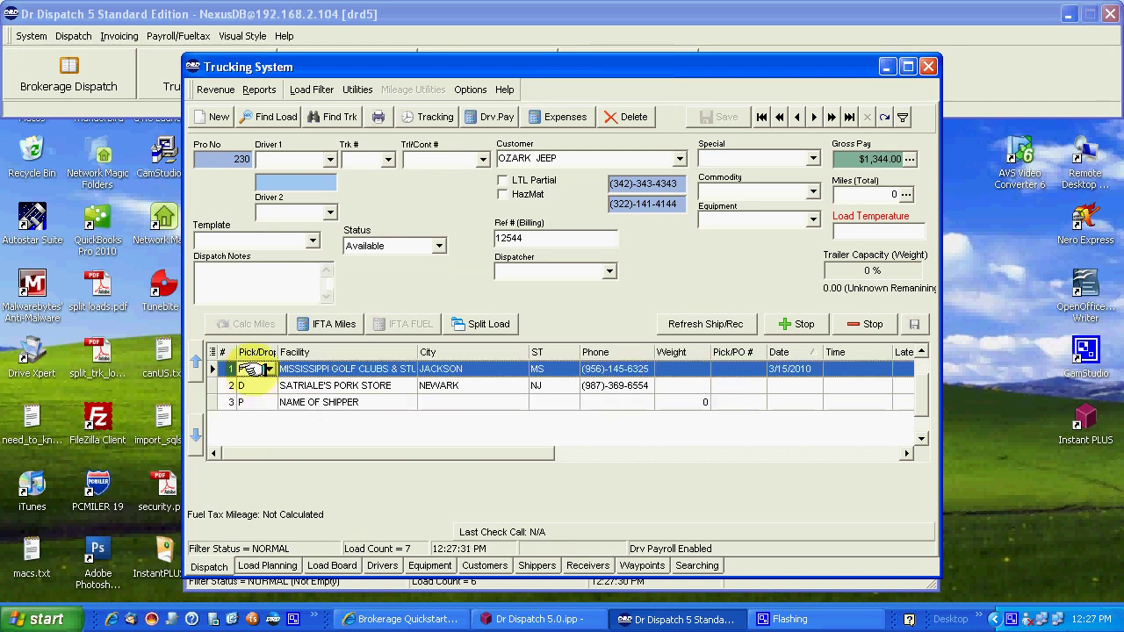
pyautogui.click(250, 402)
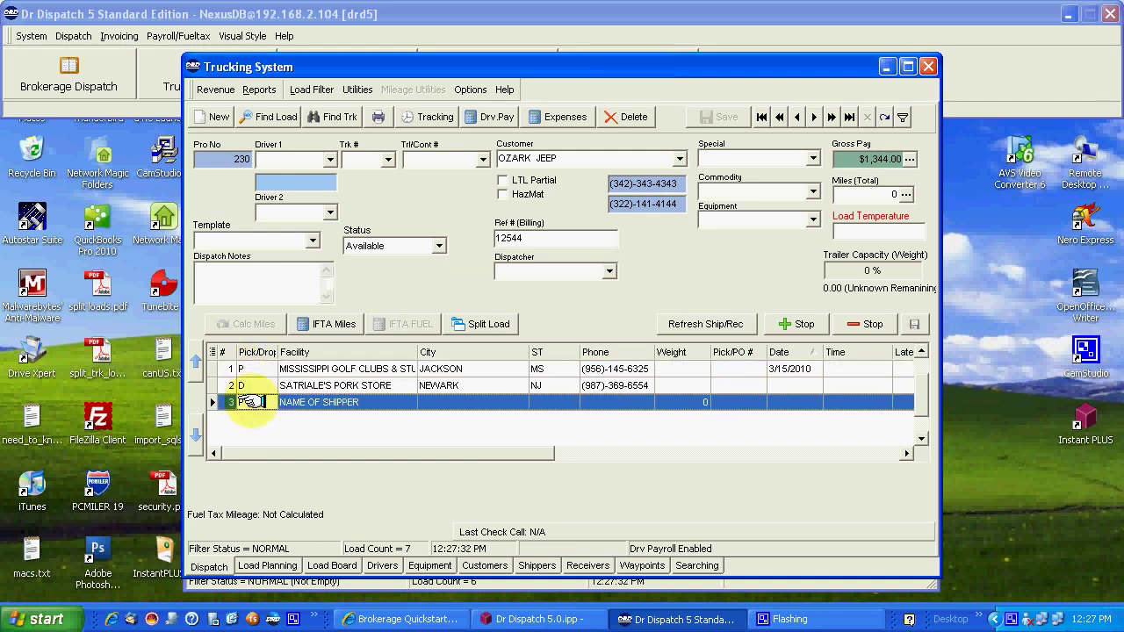
pyautogui.click(195, 362)
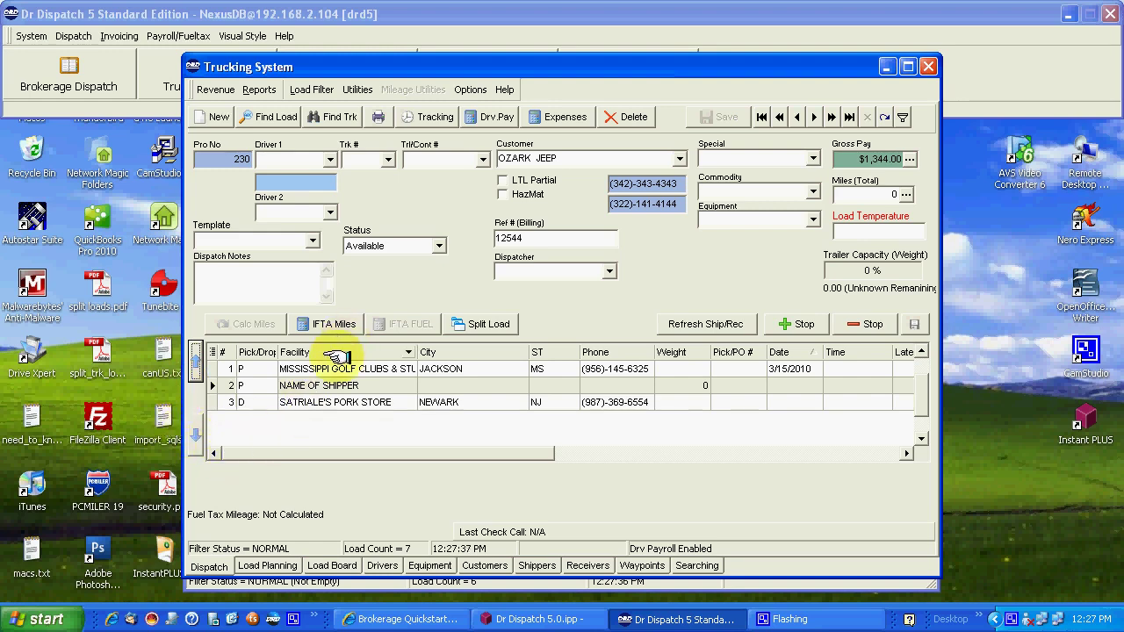
pyautogui.click(927, 67)
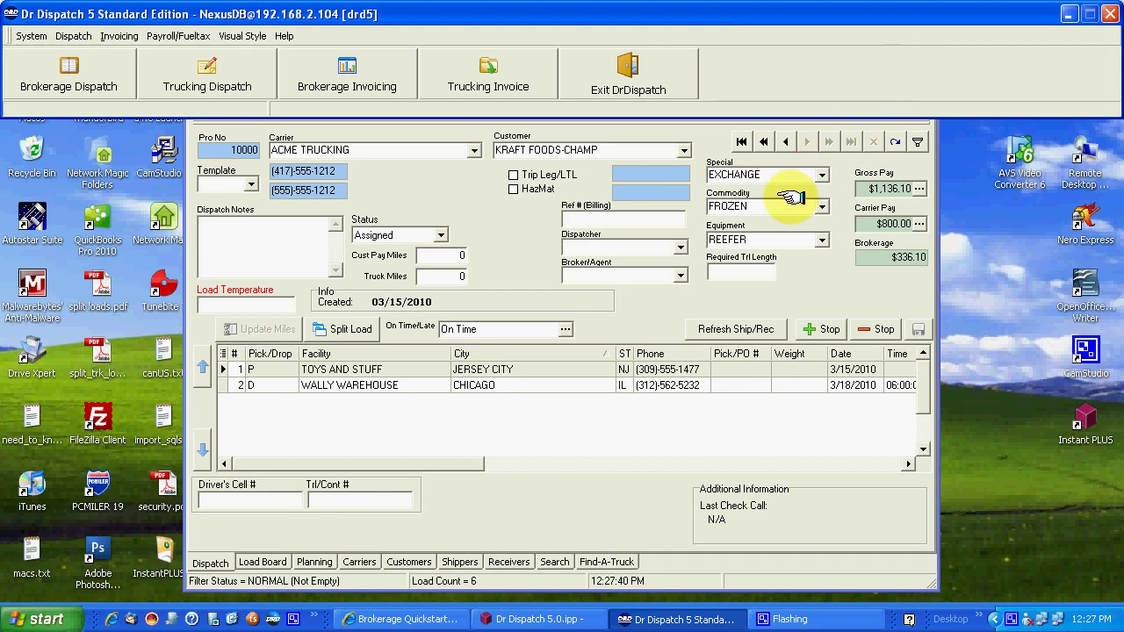